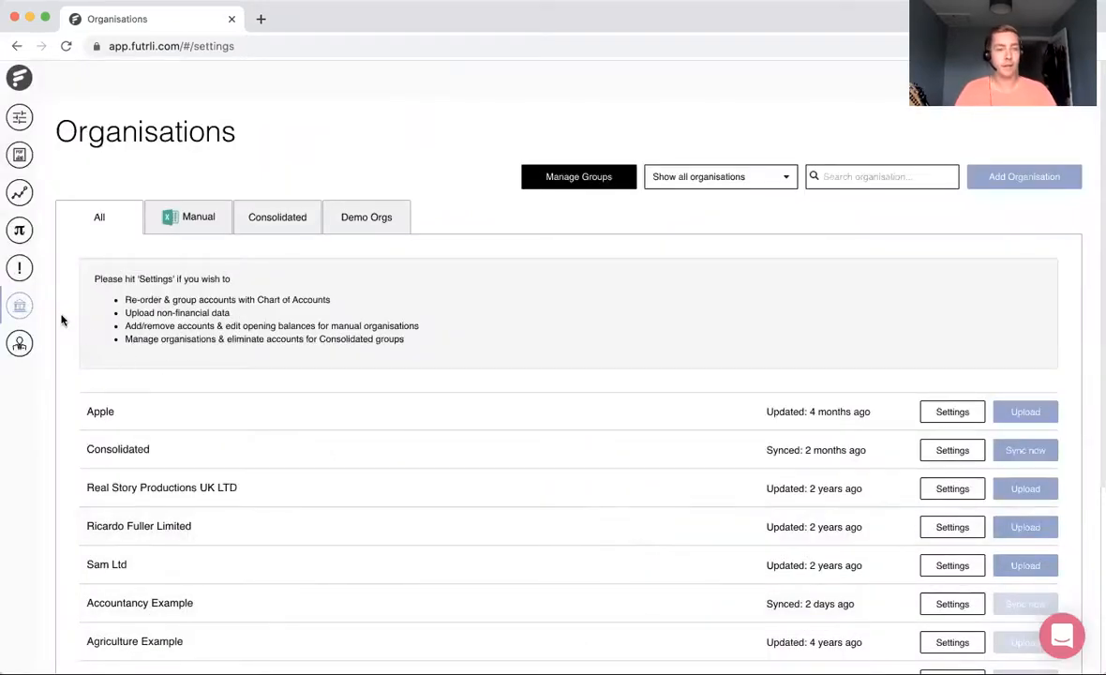
Step: Open the Alerts page and review the Warning, Safe and All Alerts lists
left_click(27, 278)
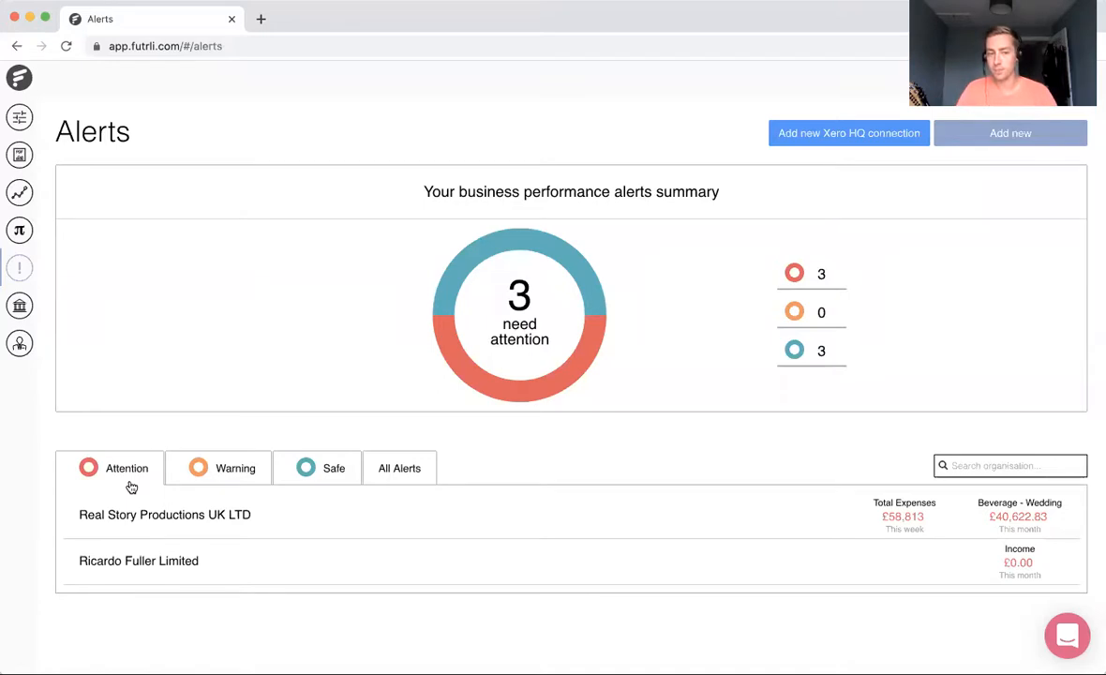
left_click(208, 472)
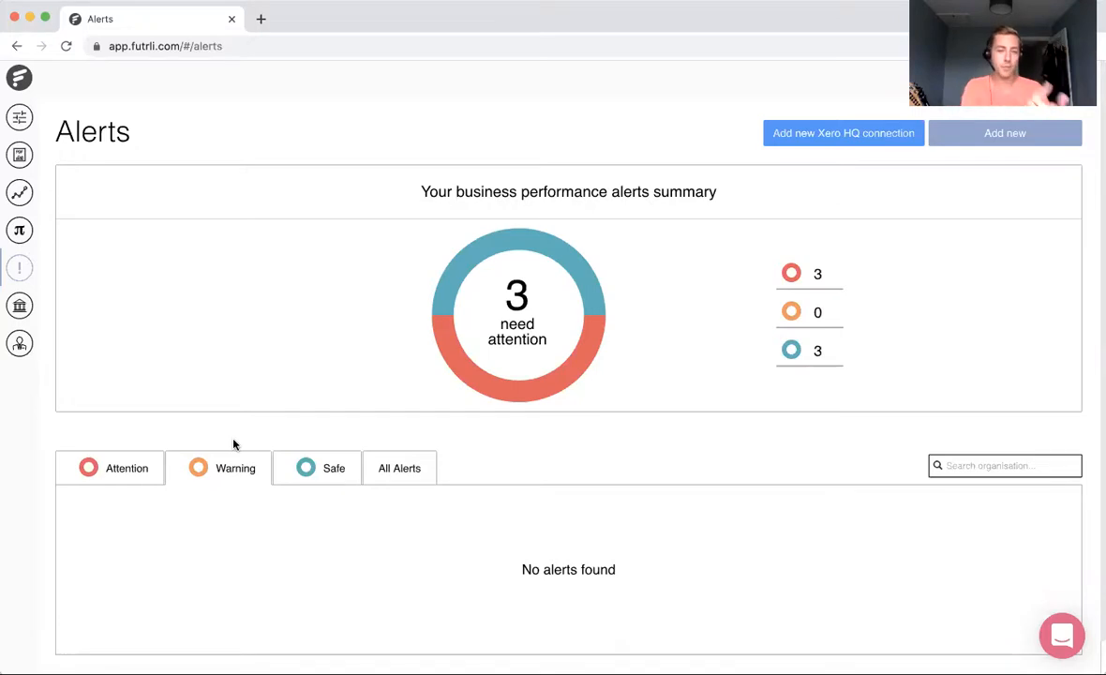
left_click(315, 475)
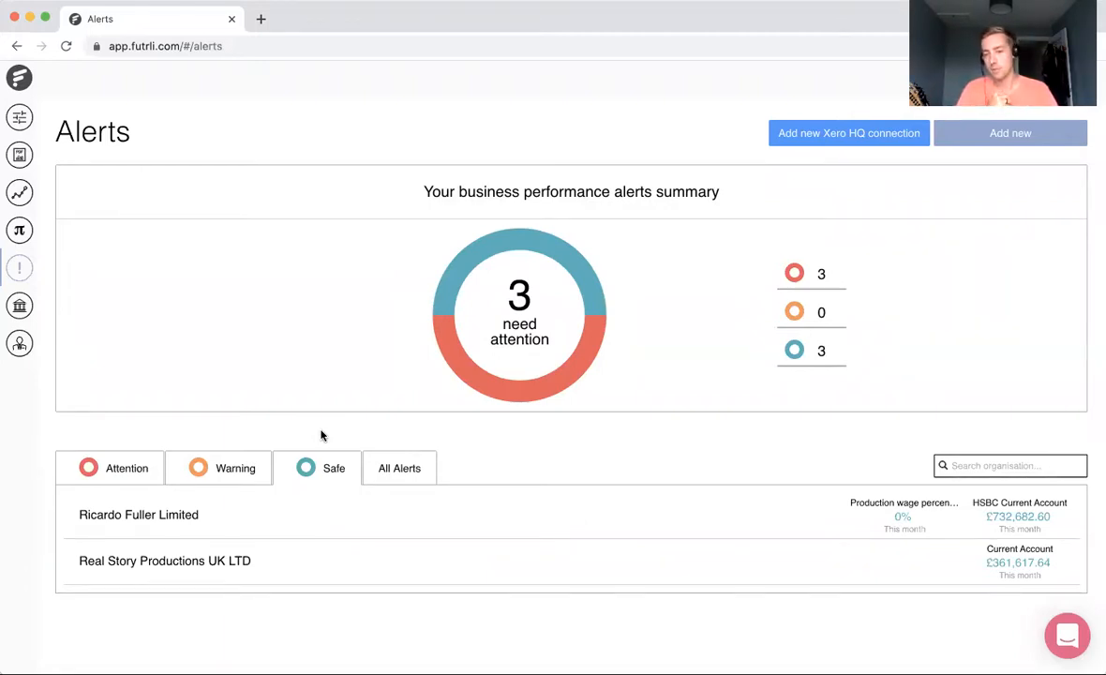
left_click(410, 468)
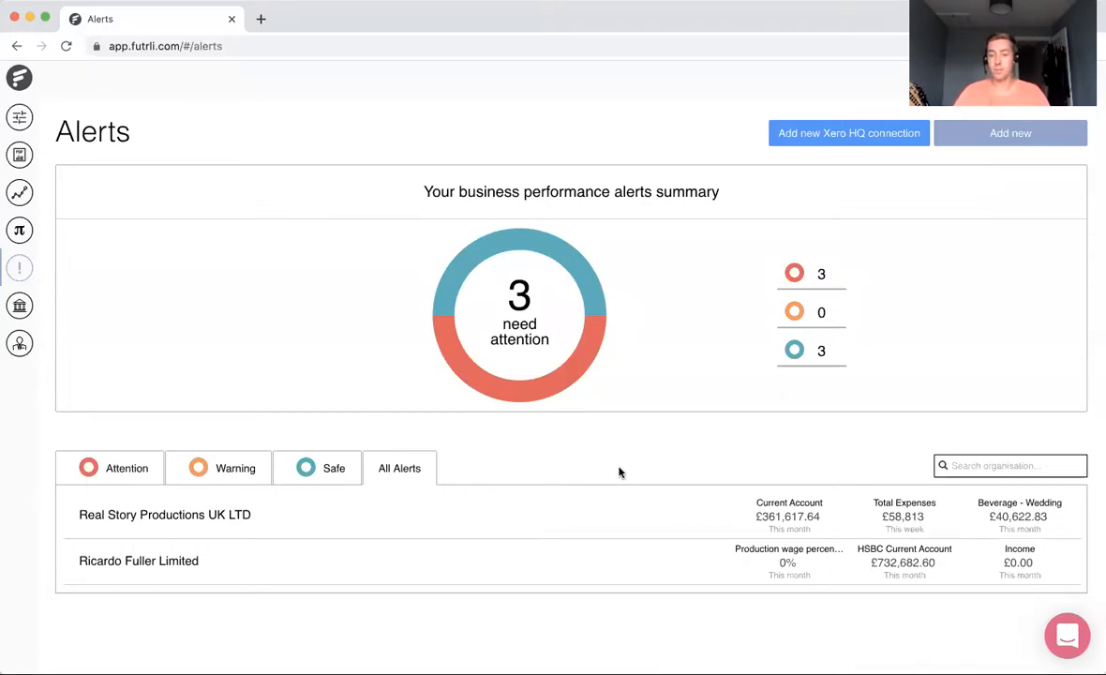
Step: Examine the settings of the Beverage - Wedding alert for Real Story Productions UK LTD and close them without saving
left_click(1057, 531)
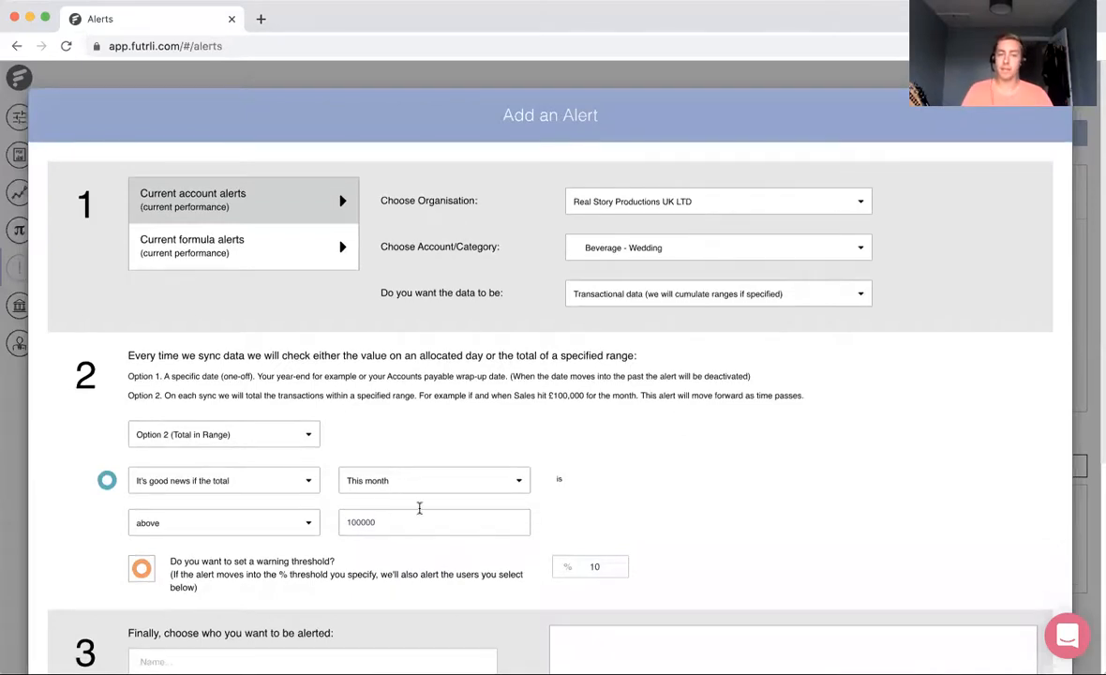
scroll(797, 478, "down", 5)
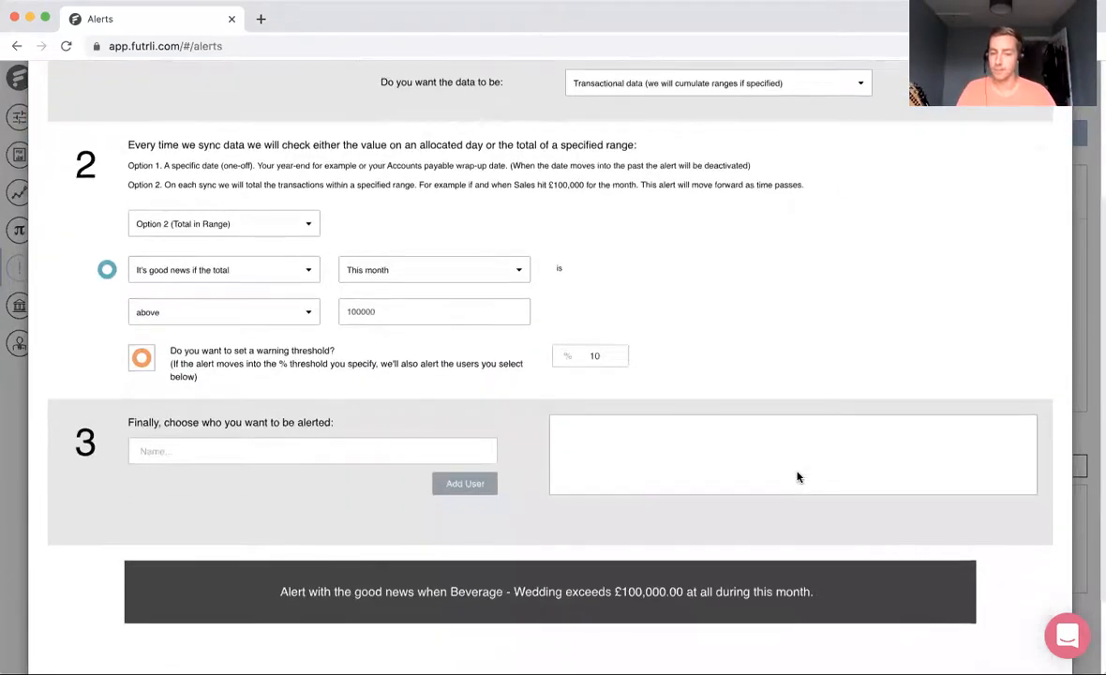
scroll(796, 477, "down", 3)
left_click(886, 624)
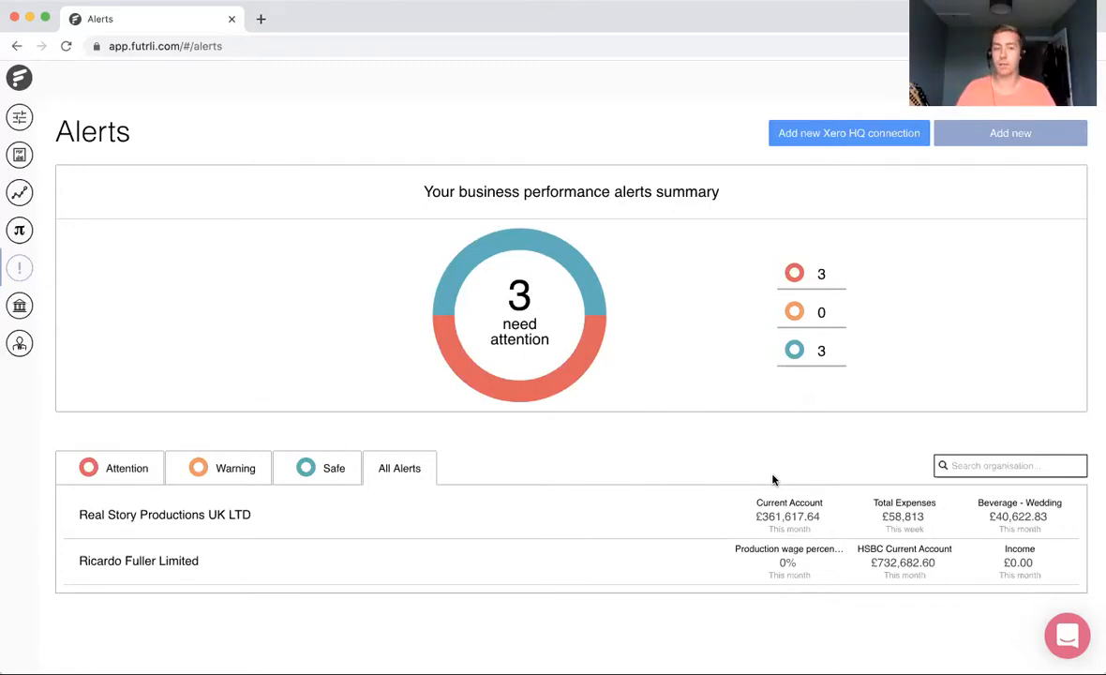
Step: Delete the Current Account alert of Real Story Productions UK LTD
left_click(777, 526)
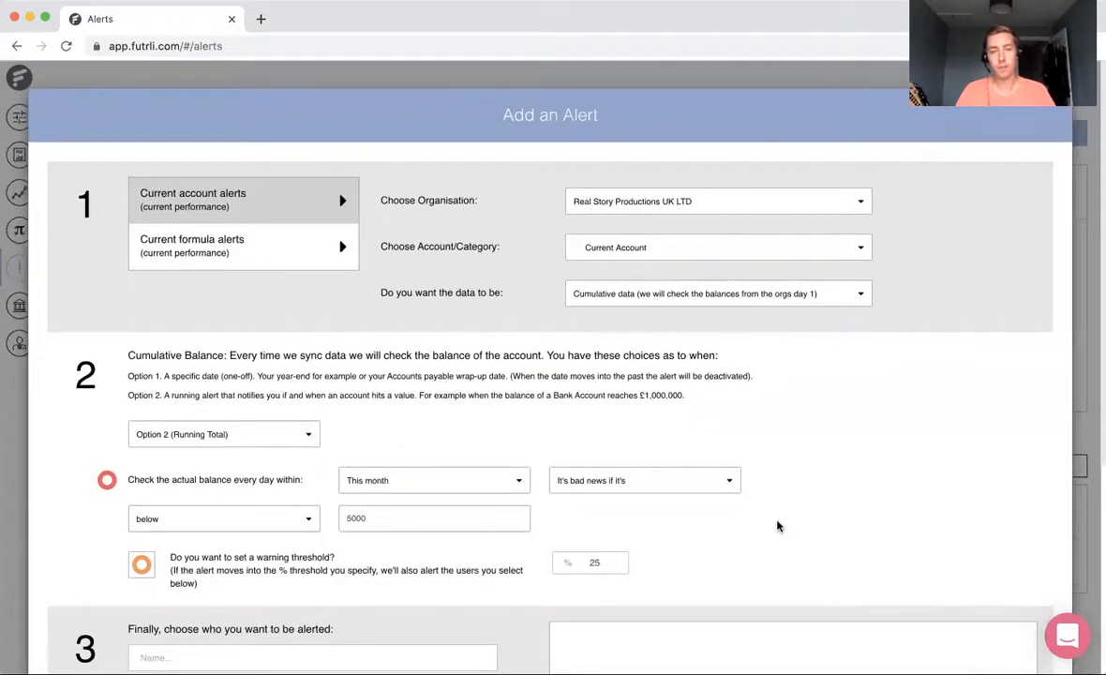
scroll(778, 527, "down", 5)
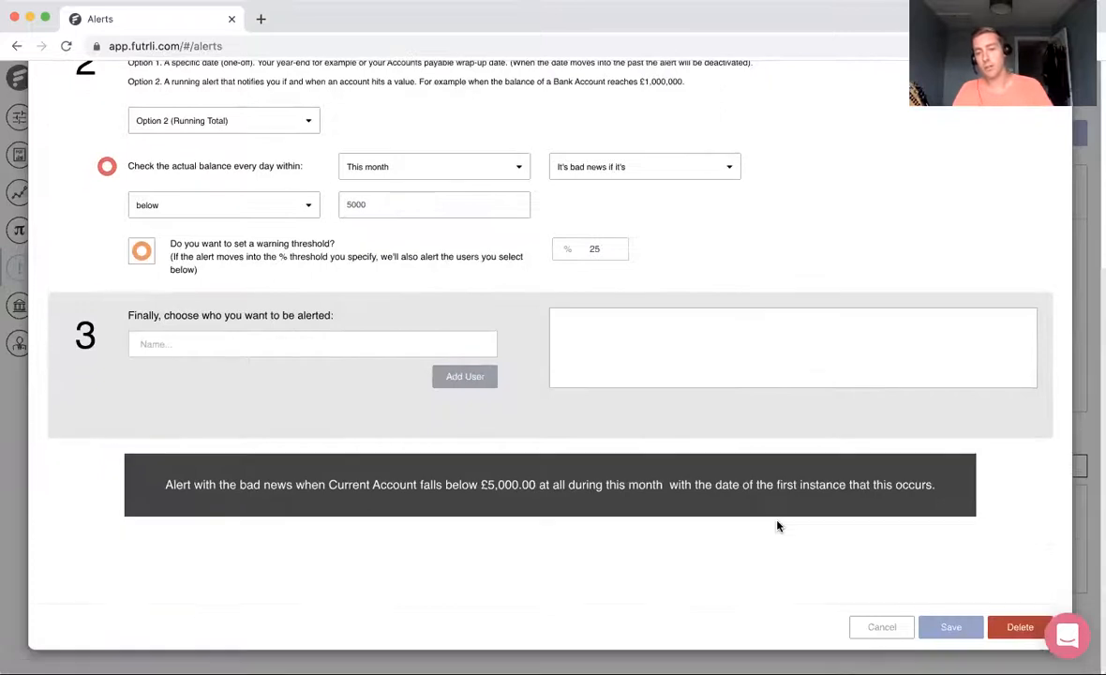
left_click(1010, 624)
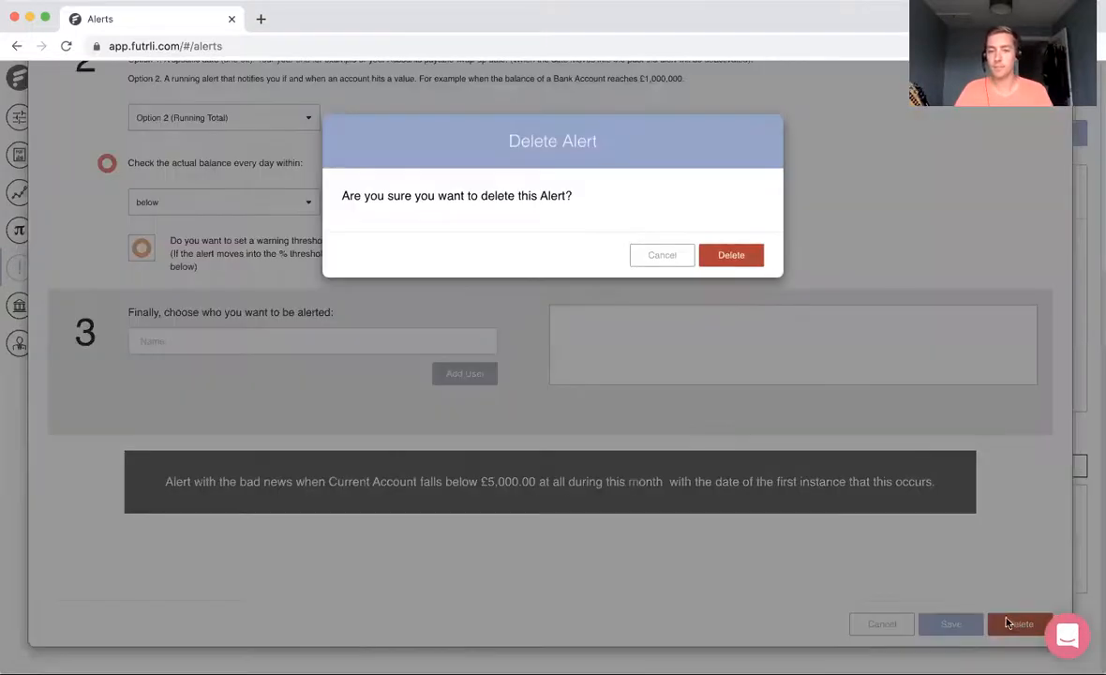
left_click(709, 253)
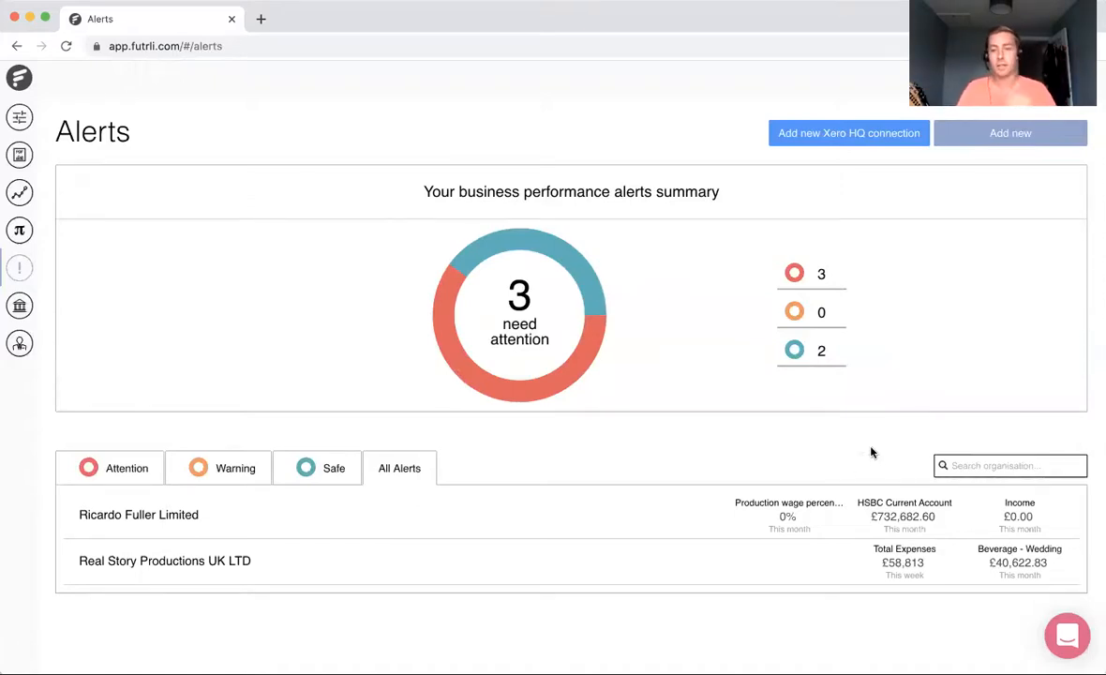
Step: Delete the Total Expenses alert of Real Story Productions UK LTD
left_click(899, 565)
scroll(883, 585, "down", 5)
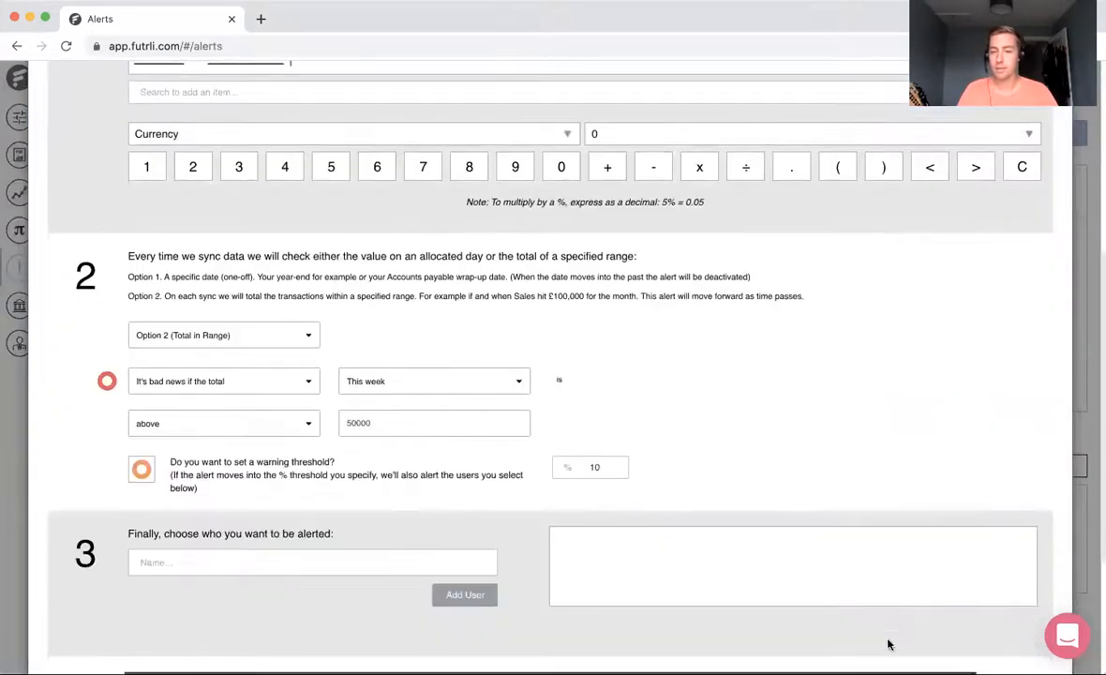
scroll(888, 644, "down", 5)
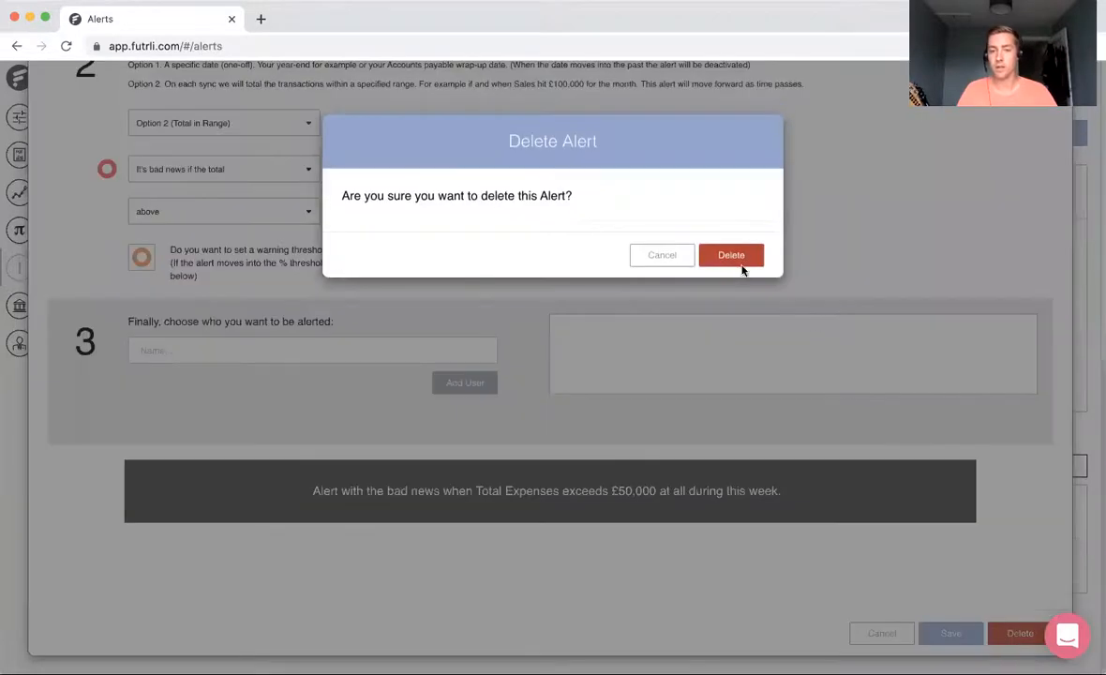
left_click(735, 249)
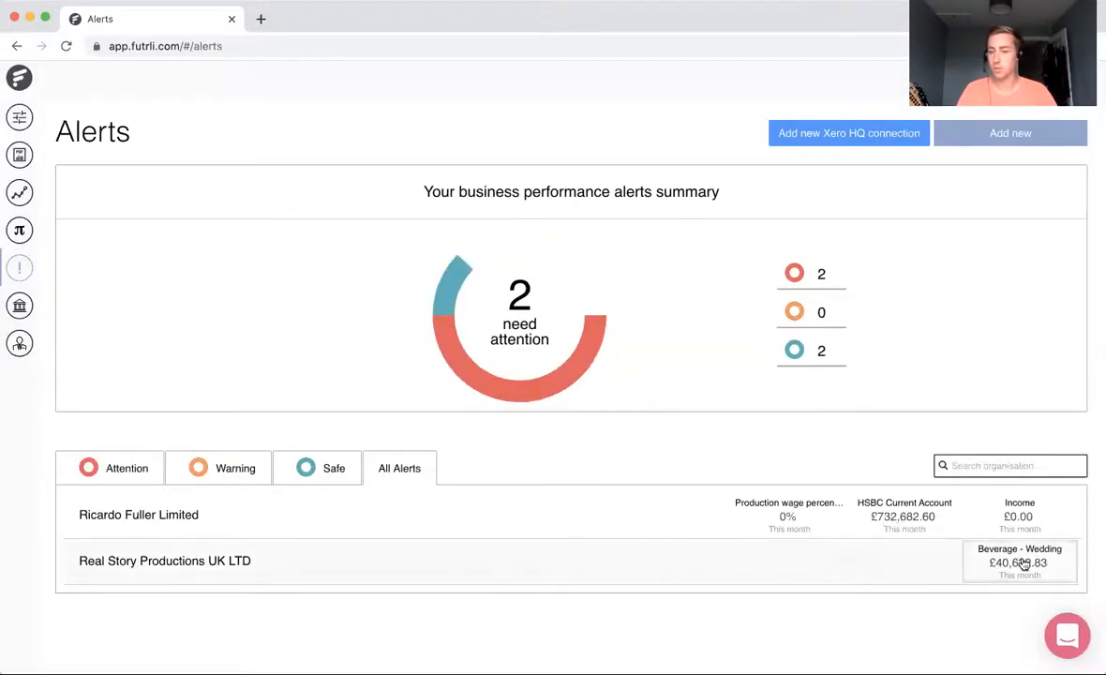
Step: Delete the Beverage - Wedding alert of Real Story Productions UK LTD
left_click(1025, 561)
scroll(934, 540, "down", 4)
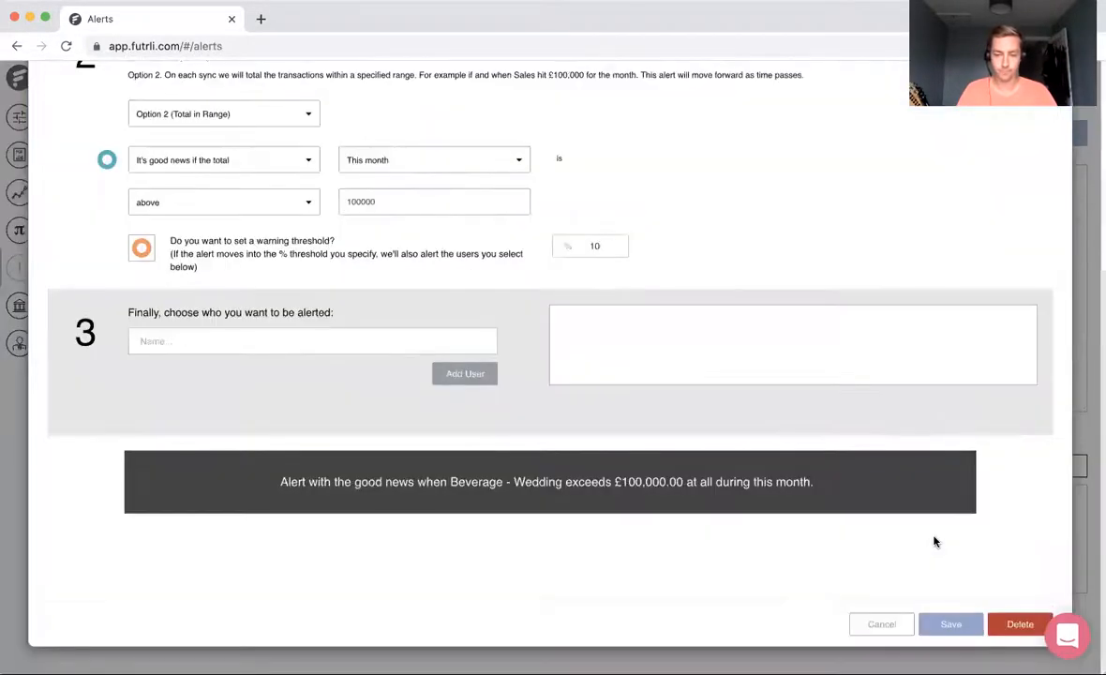
left_click(1019, 623)
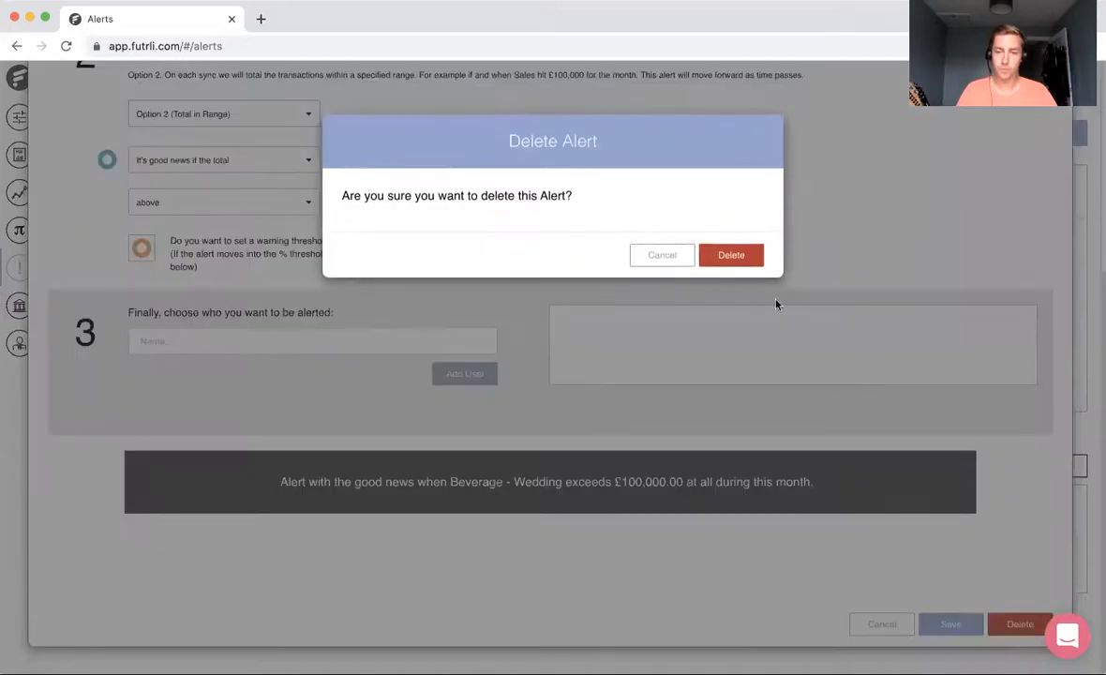
left_click(731, 256)
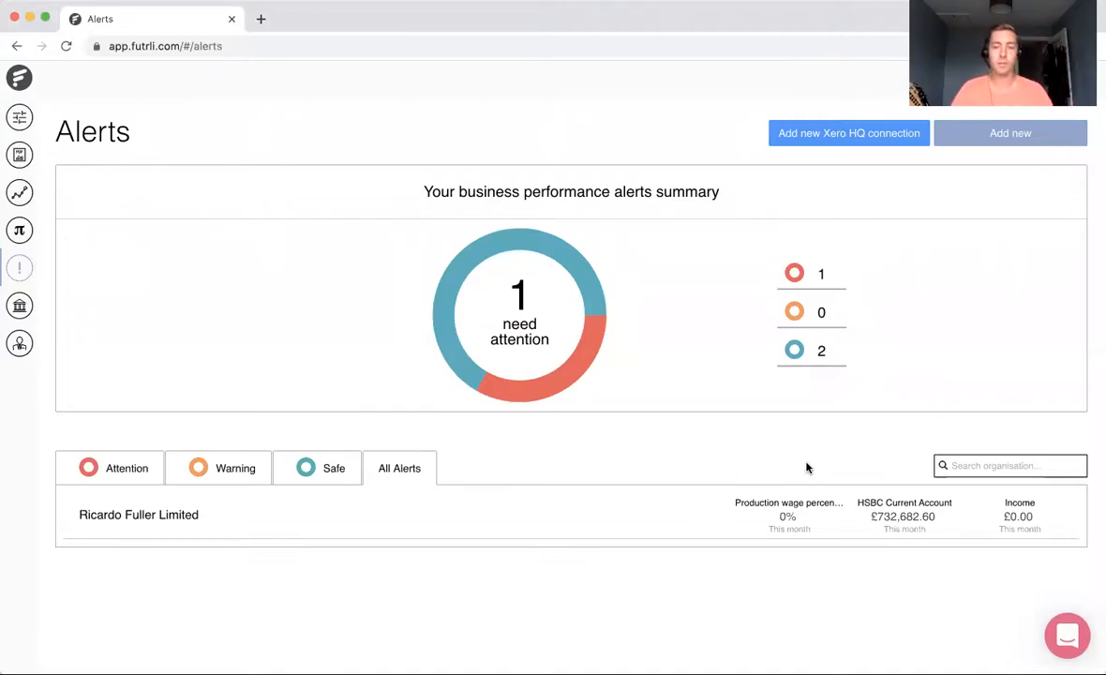
Step: Examine the HSBC Current Account alert's conditions and recipients, and close it without saving
left_click(867, 513)
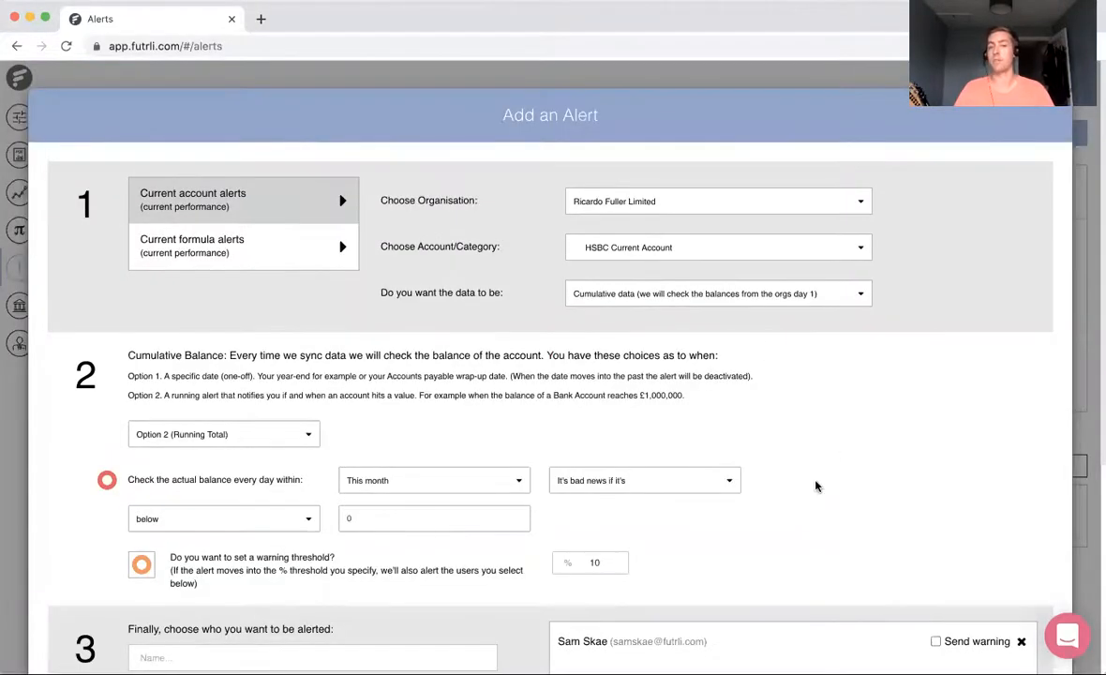
scroll(814, 478, "down", 1)
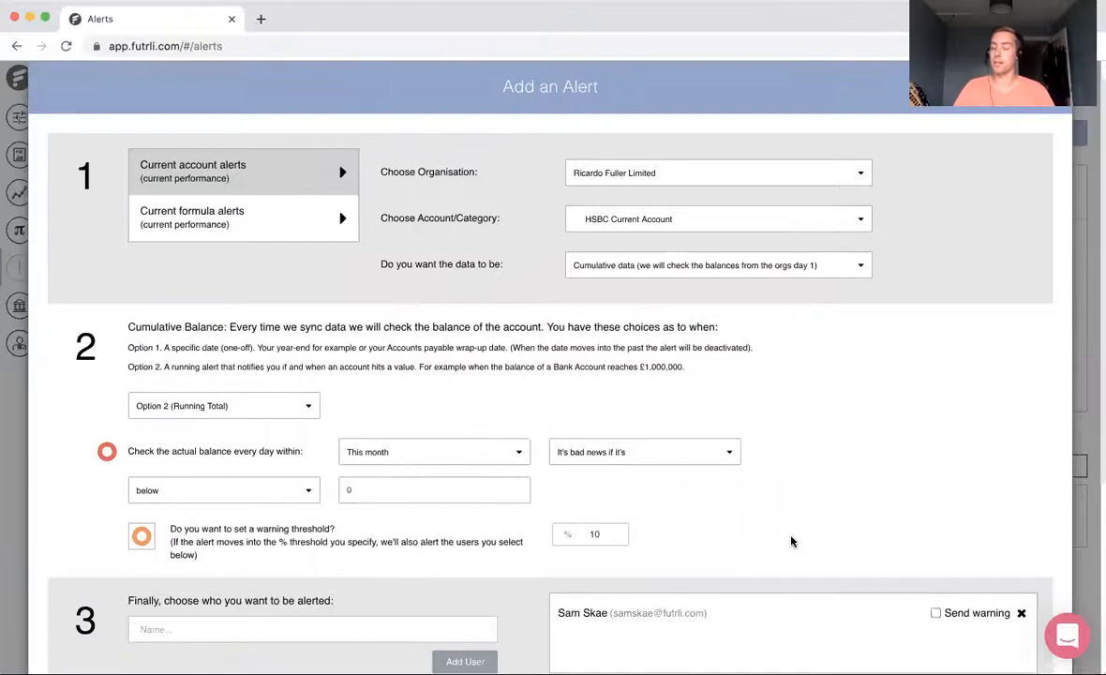
scroll(790, 539, "down", 5)
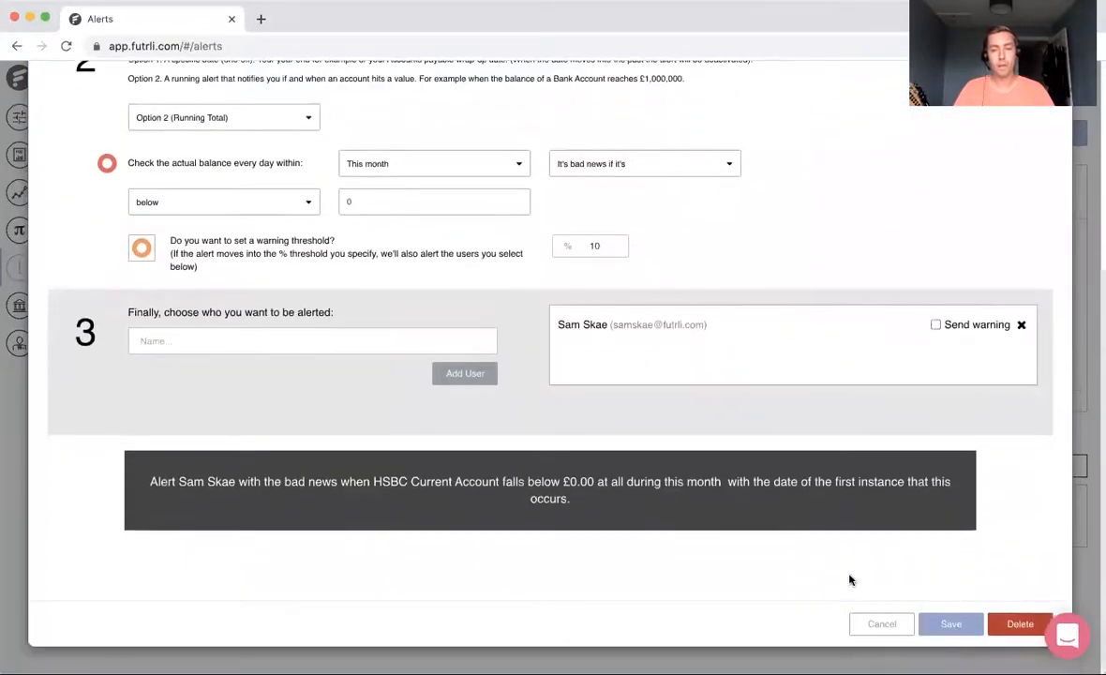
left_click(881, 620)
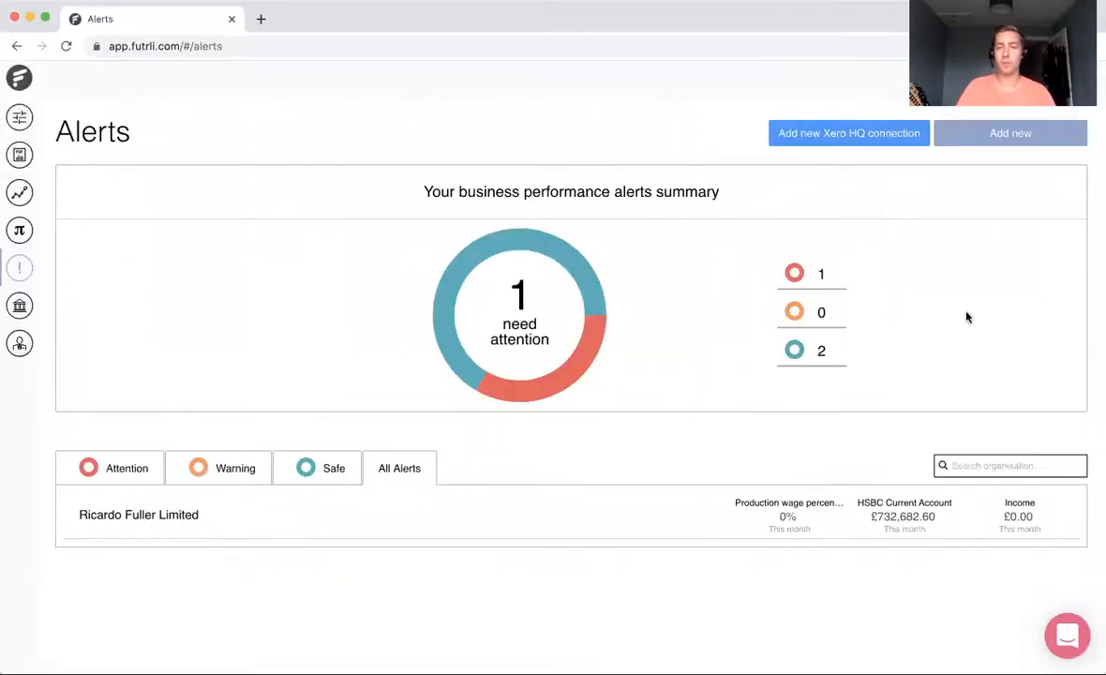
Step: Start a new alert of the current account type for the organisation Real Story Productions UK LTD
left_click(967, 147)
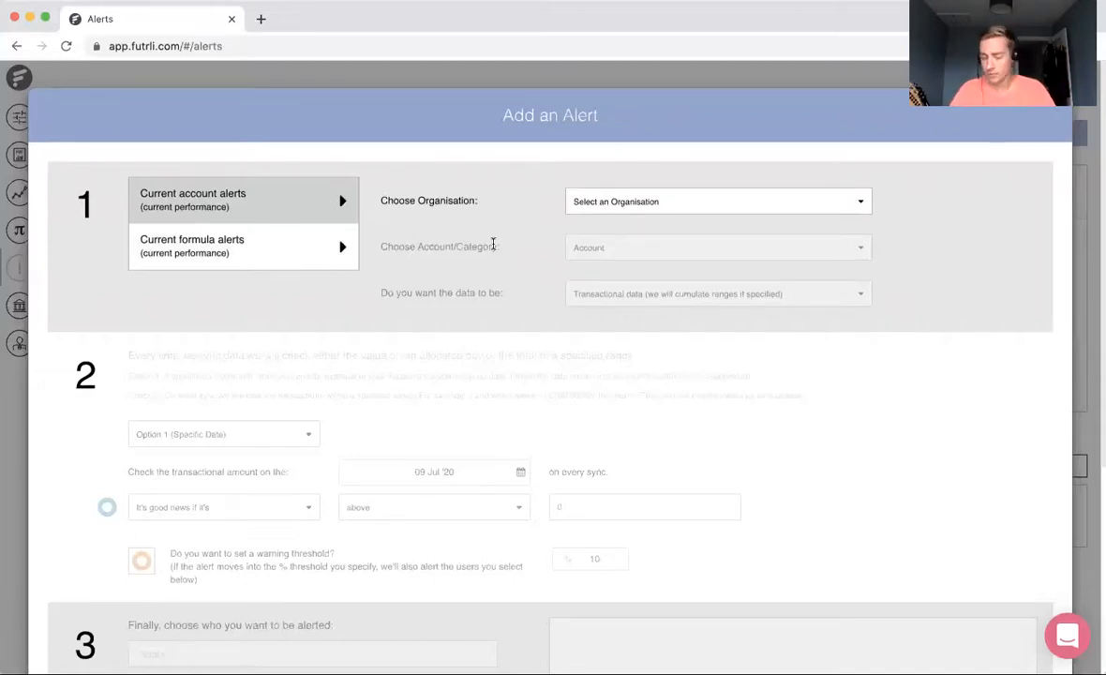
left_click(309, 260)
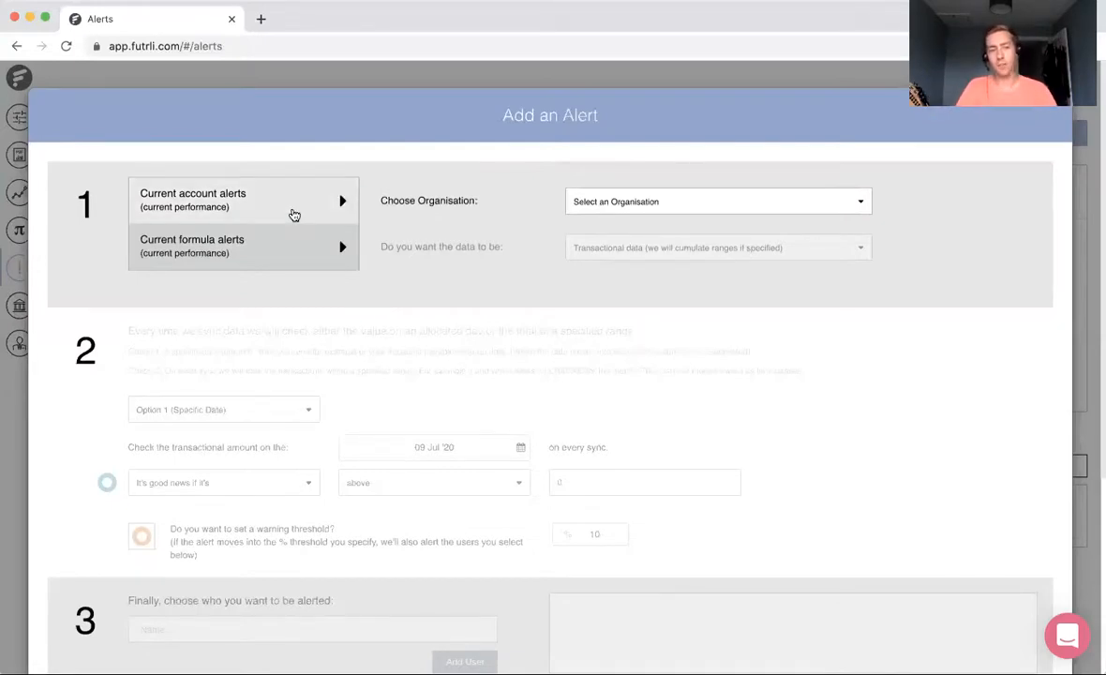
left_click(294, 215)
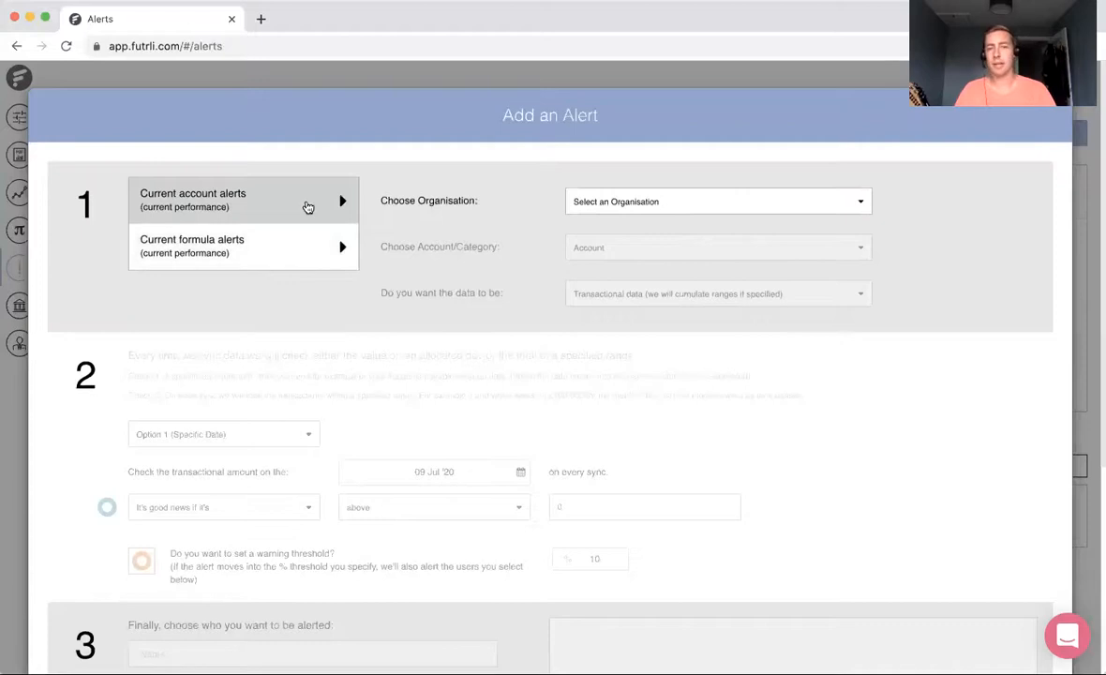
left_click(642, 207)
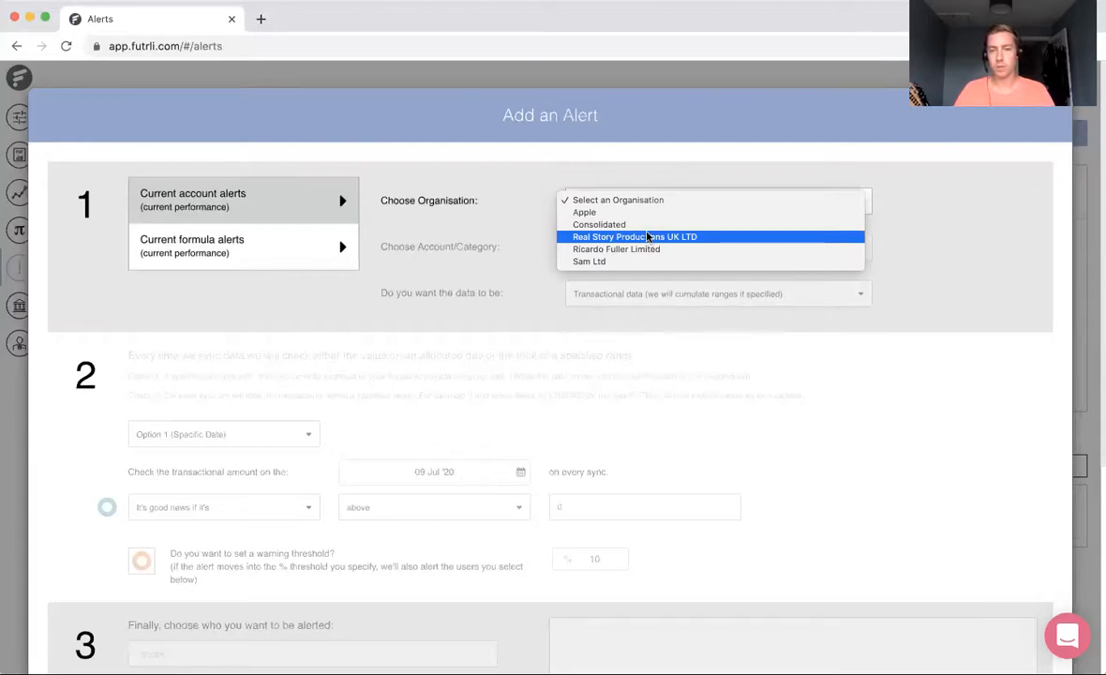
left_click(648, 239)
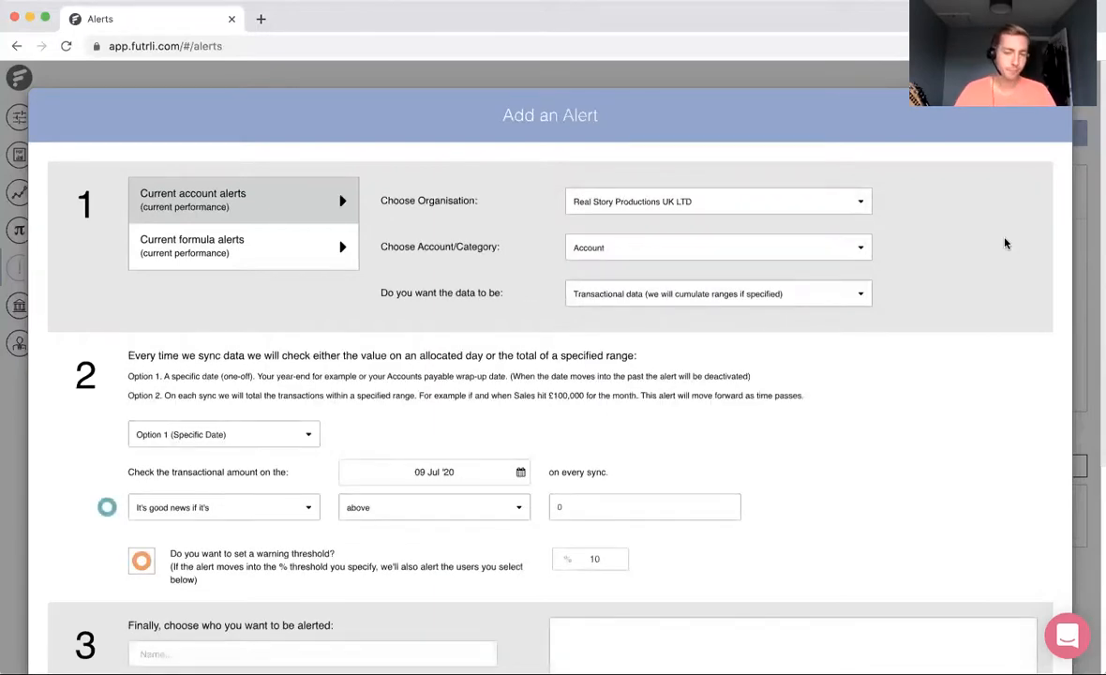
left_click(718, 249)
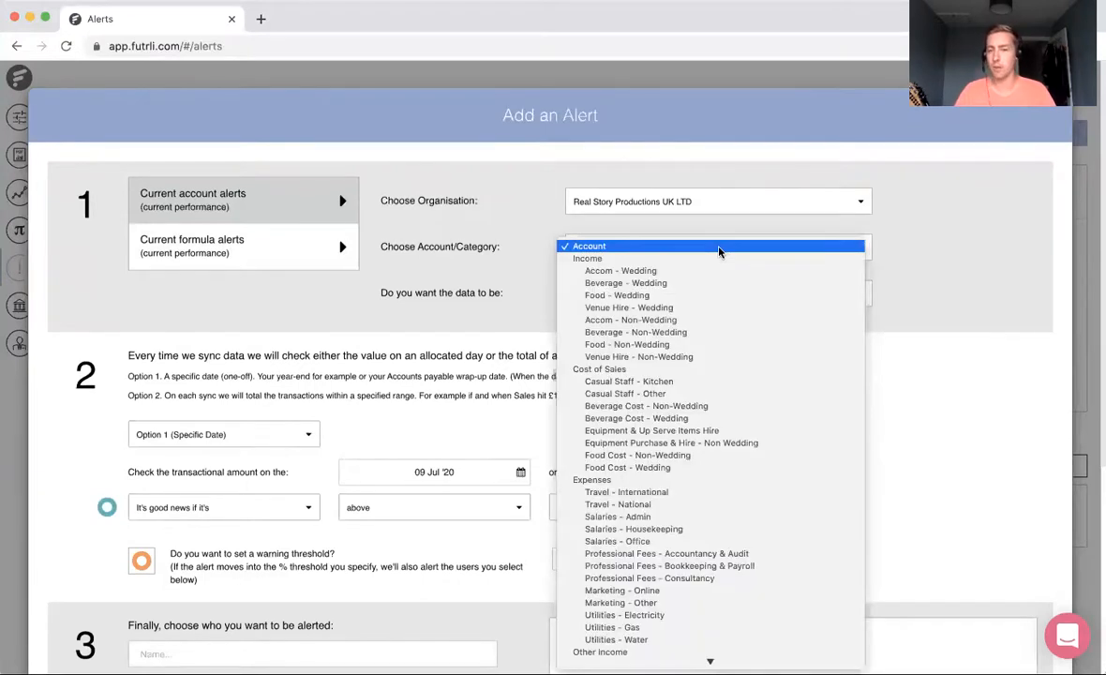
scroll(737, 514, "down", 3)
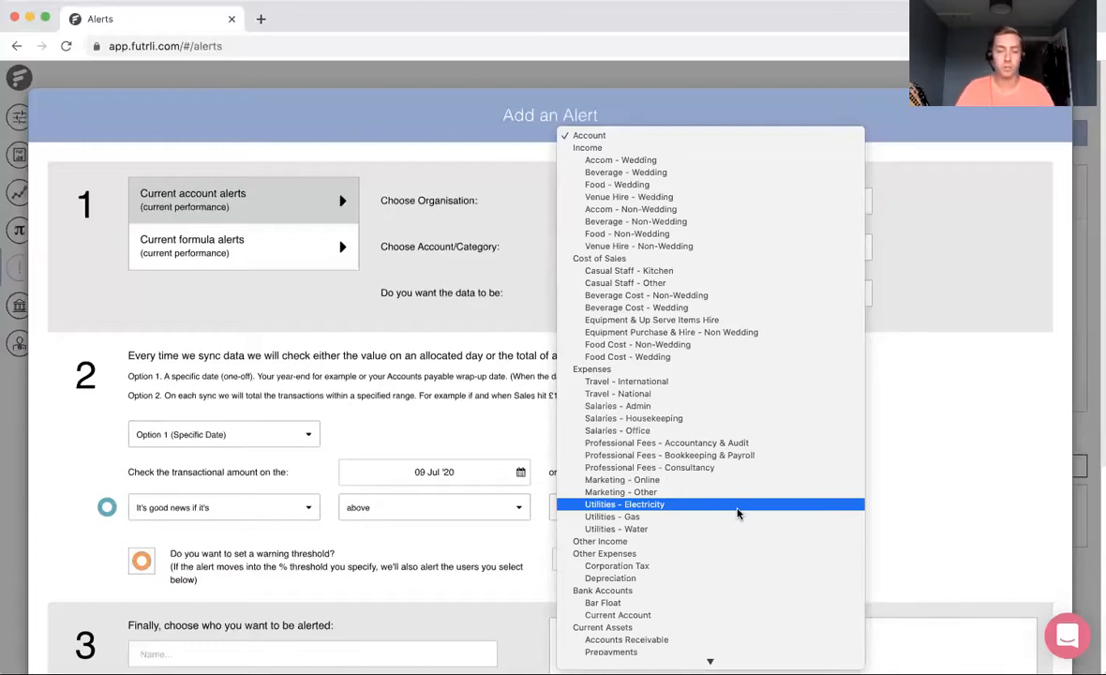
left_click(1014, 519)
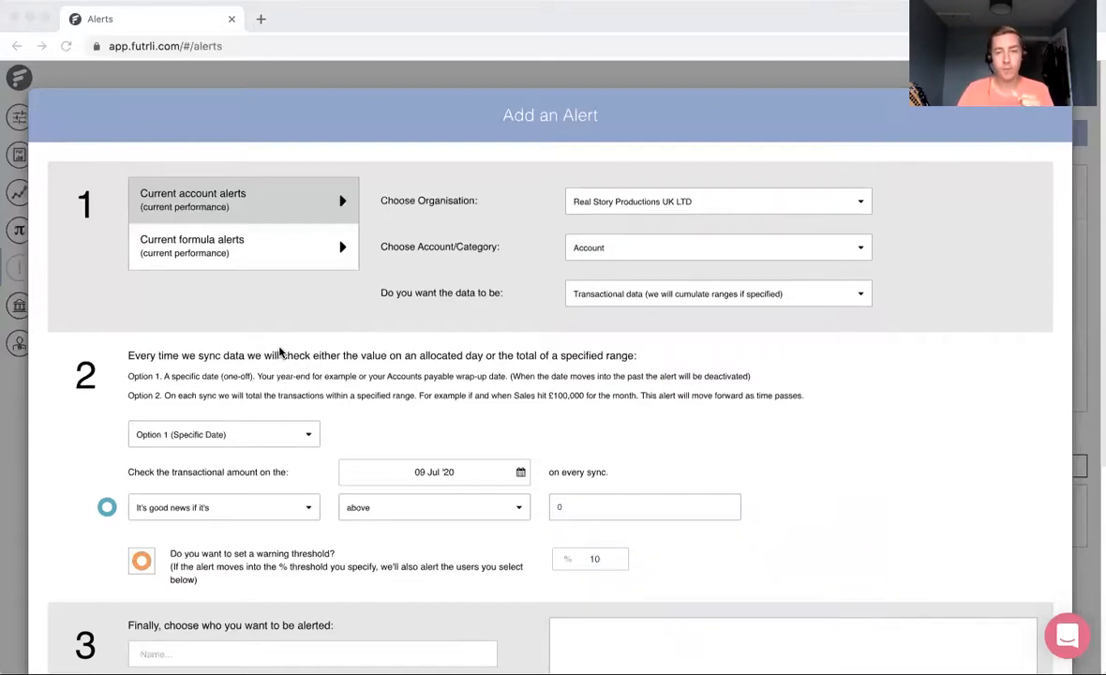
Step: Choose Current Account under Bank Accounts as the account for the new alert
left_click(616, 247)
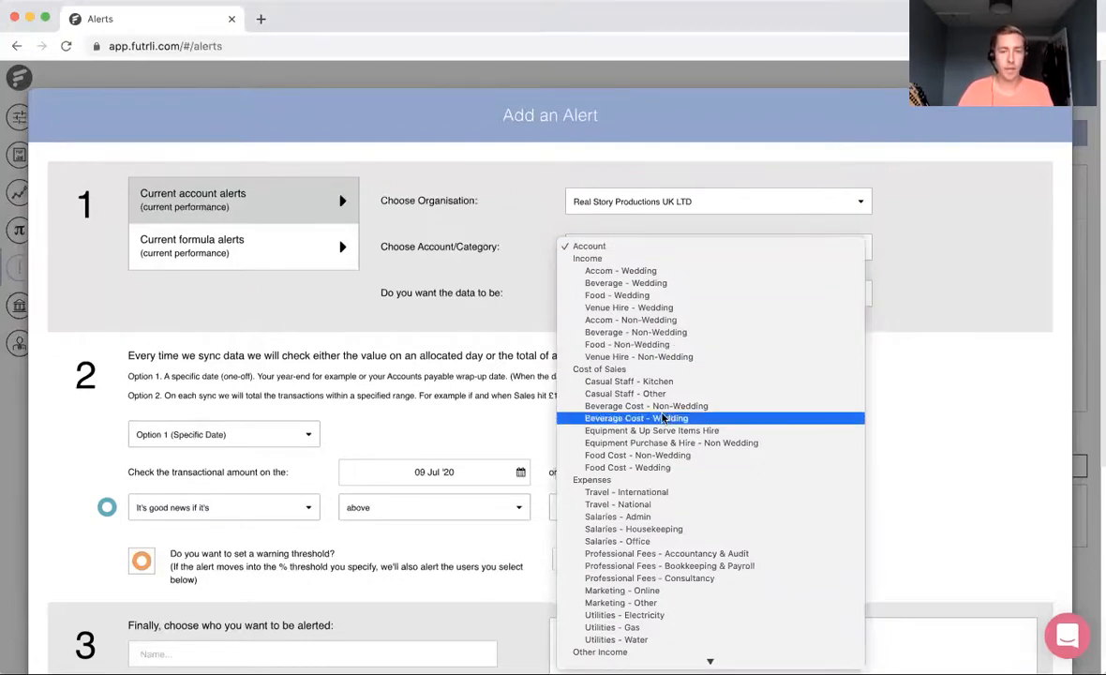
scroll(684, 483, "down", 3)
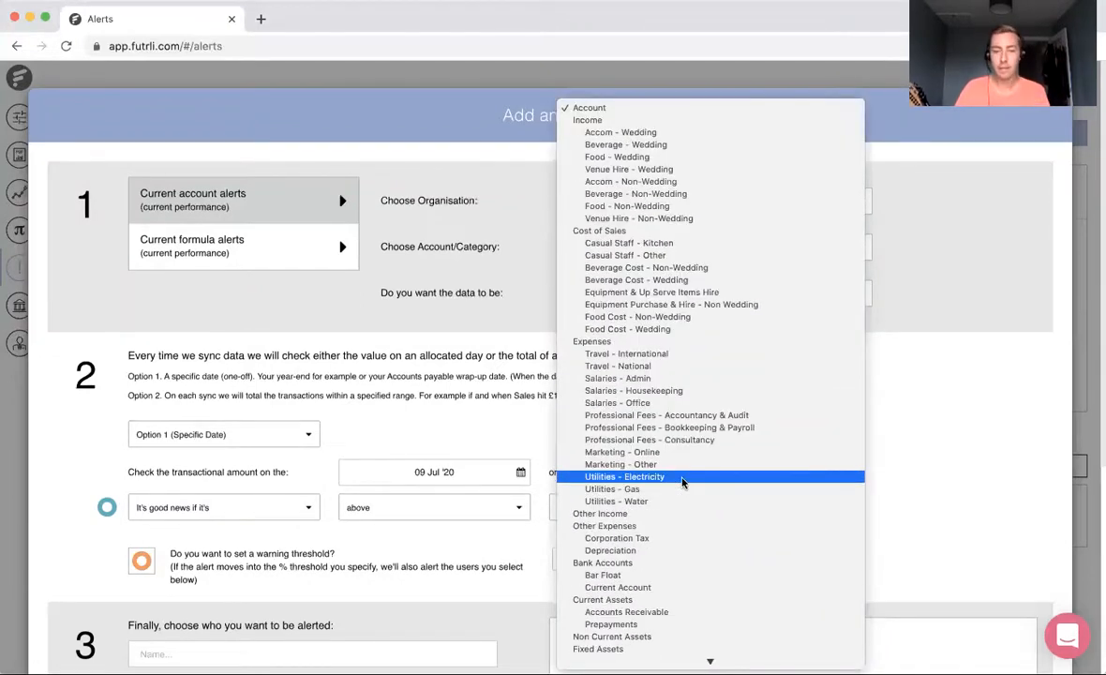
scroll(682, 482, "down", 3)
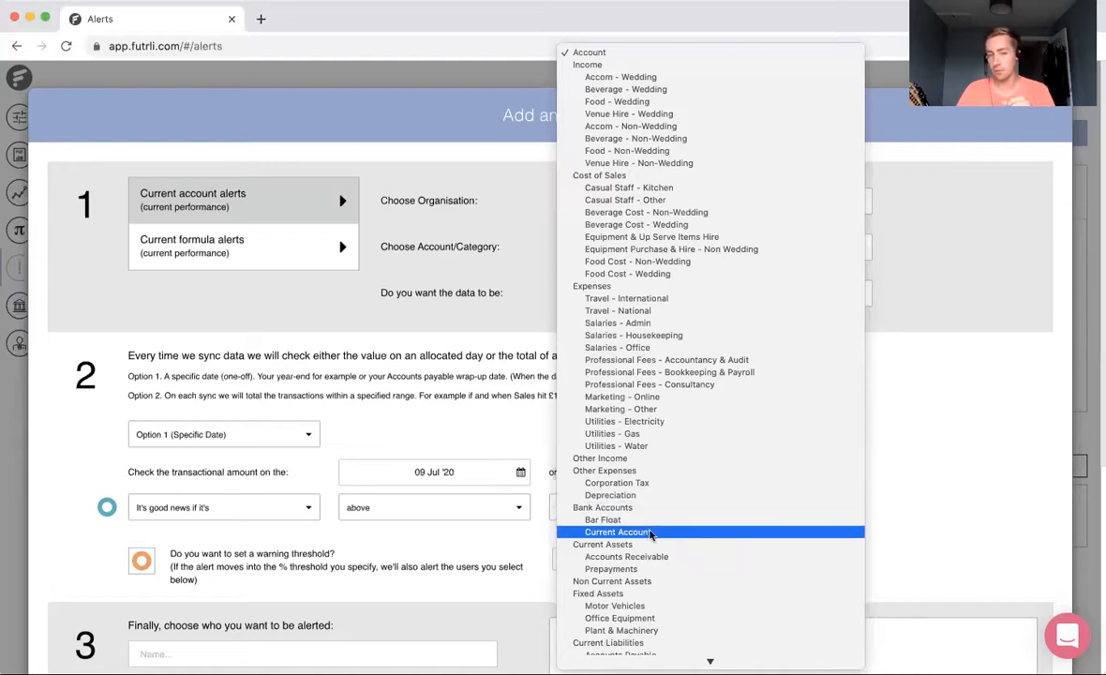
left_click(657, 533)
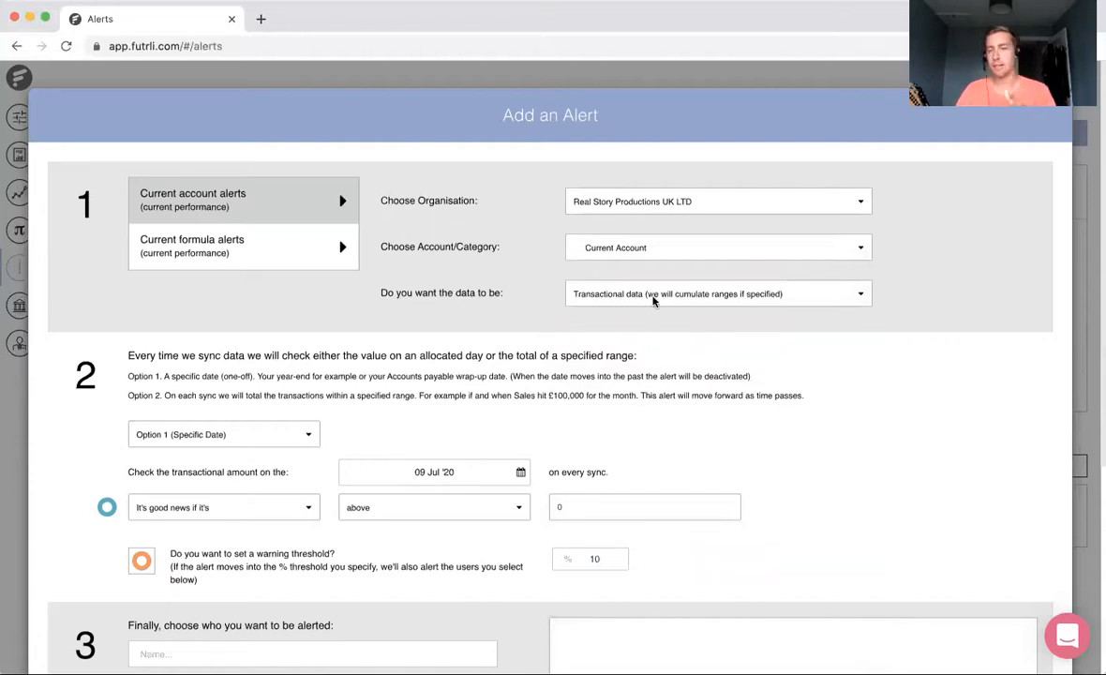
Step: Set the new alert to use cumulative data, checking the balances from the organisation's day 1
left_click(653, 298)
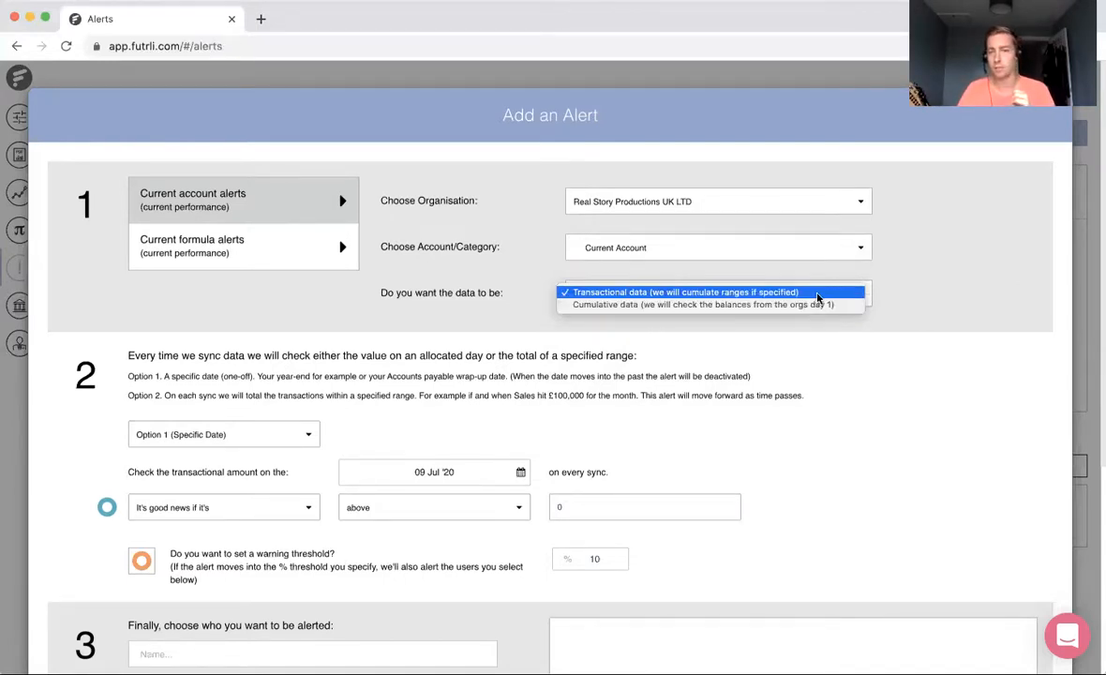
left_click(812, 292)
left_click(698, 292)
left_click(719, 304)
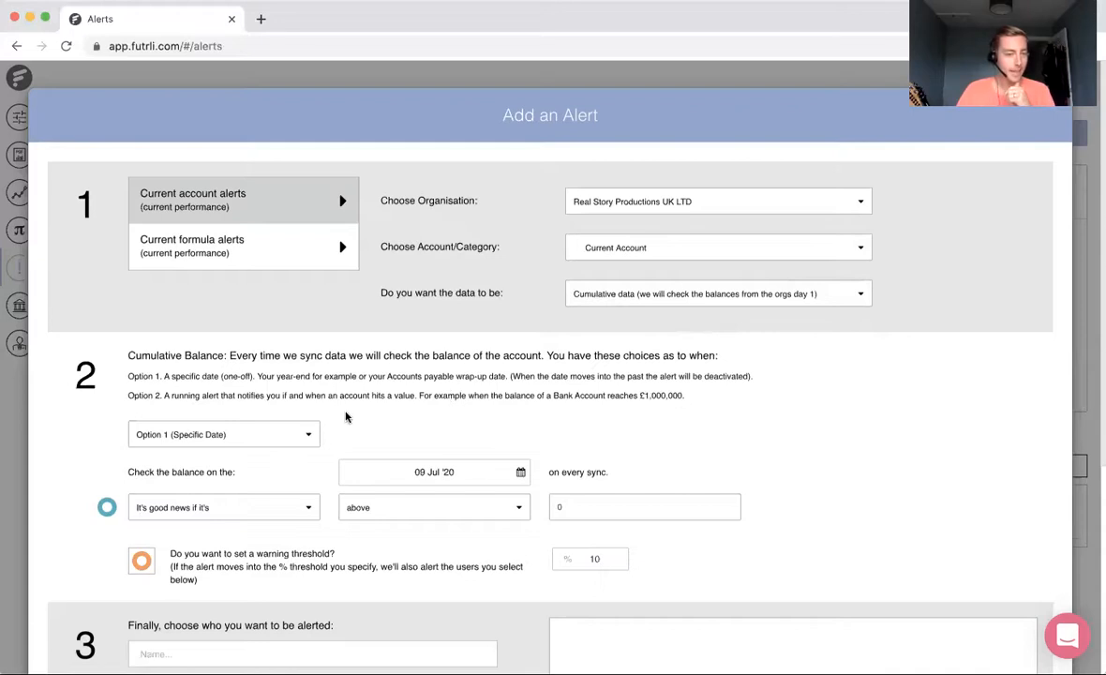
Step: Set the Current Account alert to Option 2 (Running Total) and look through the available periods for the daily balance check
scroll(345, 417, "down", 2)
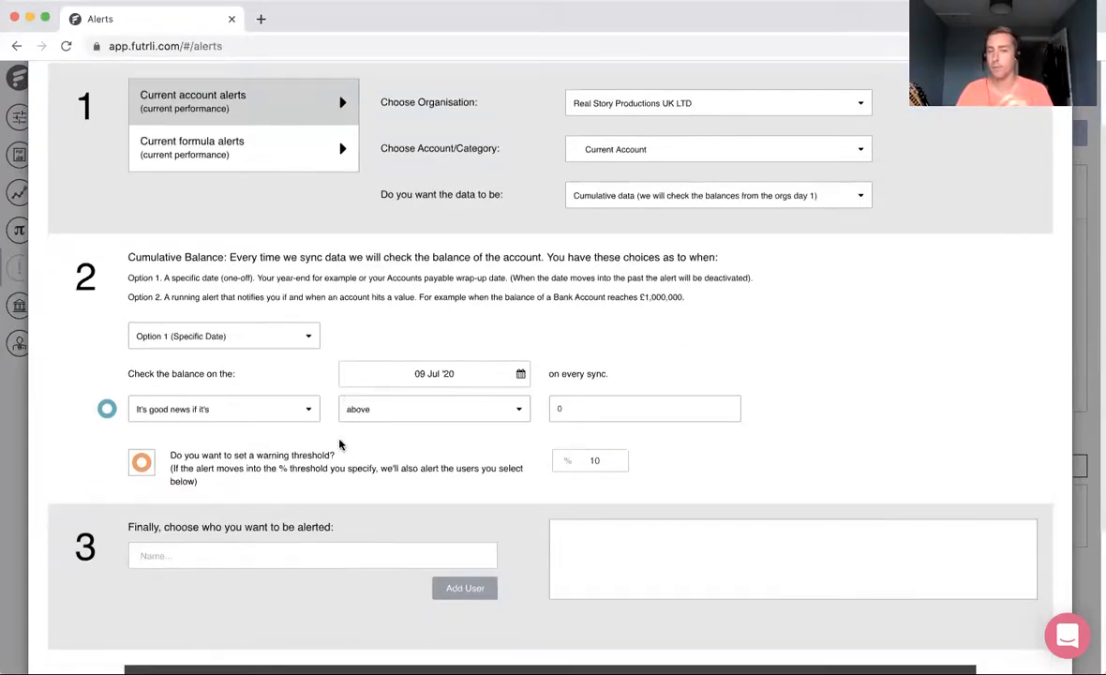
left_click(253, 339)
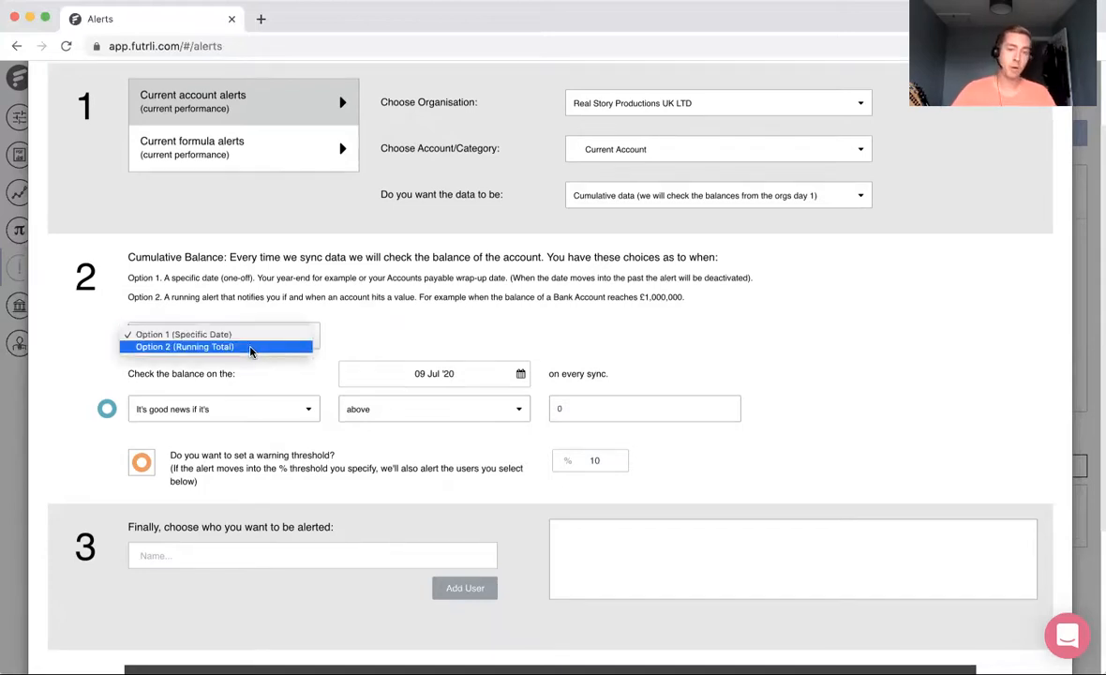
left_click(249, 349)
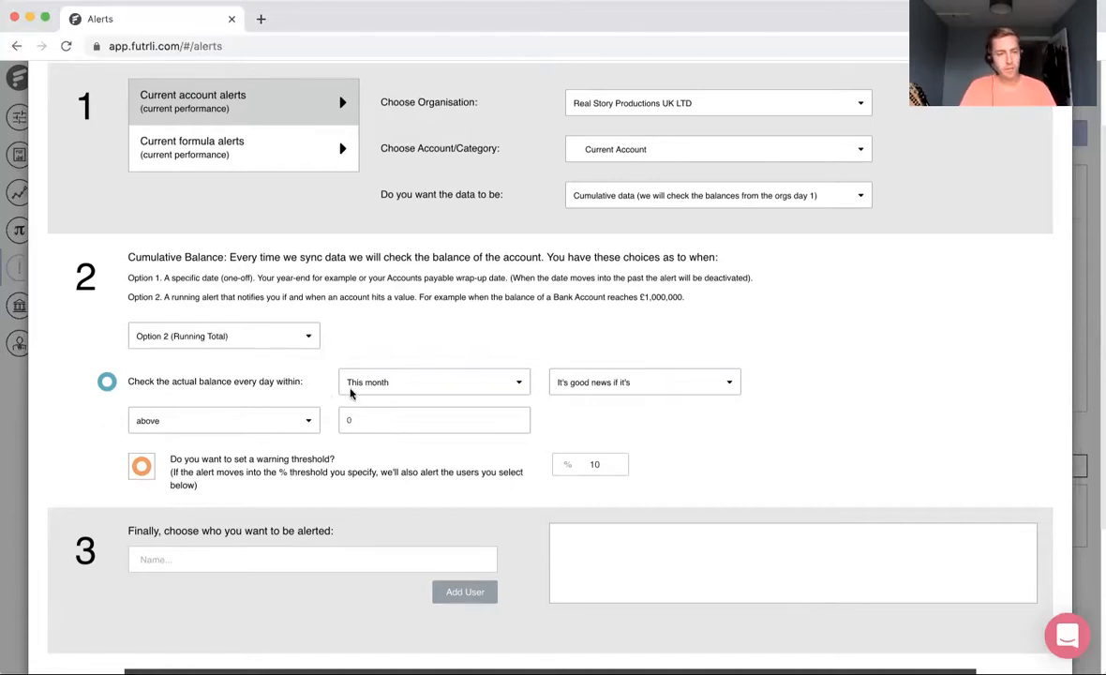
left_click(436, 387)
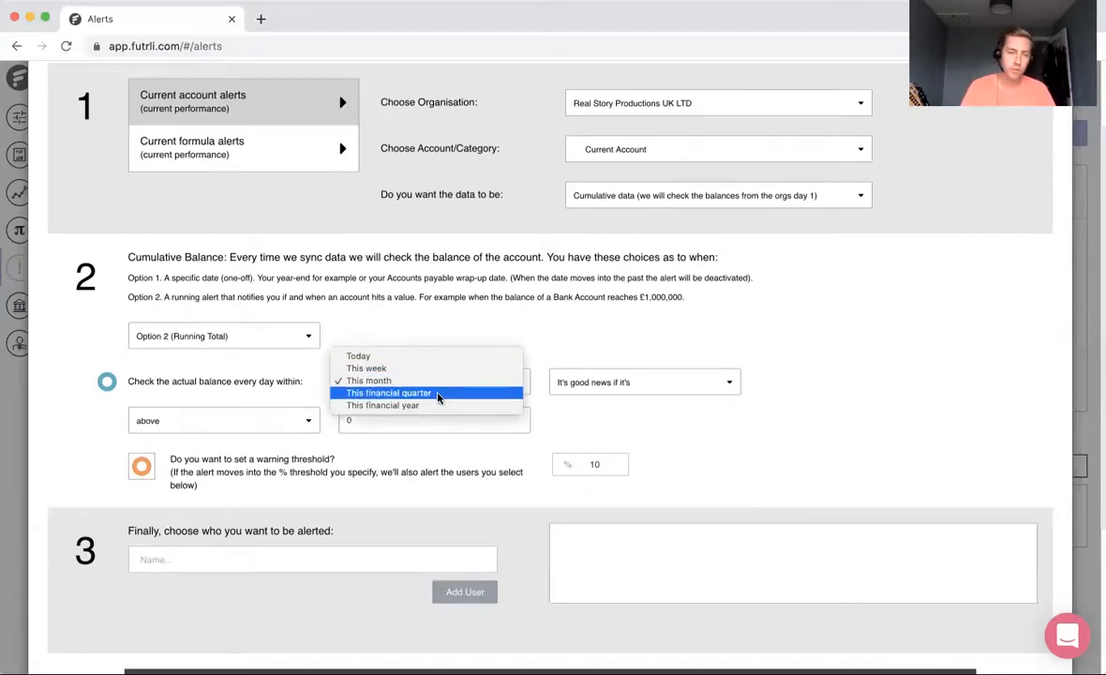
left_click(600, 361)
Step: Define the alert condition as bad news if the Current Account balance is below 5000
left_click(657, 385)
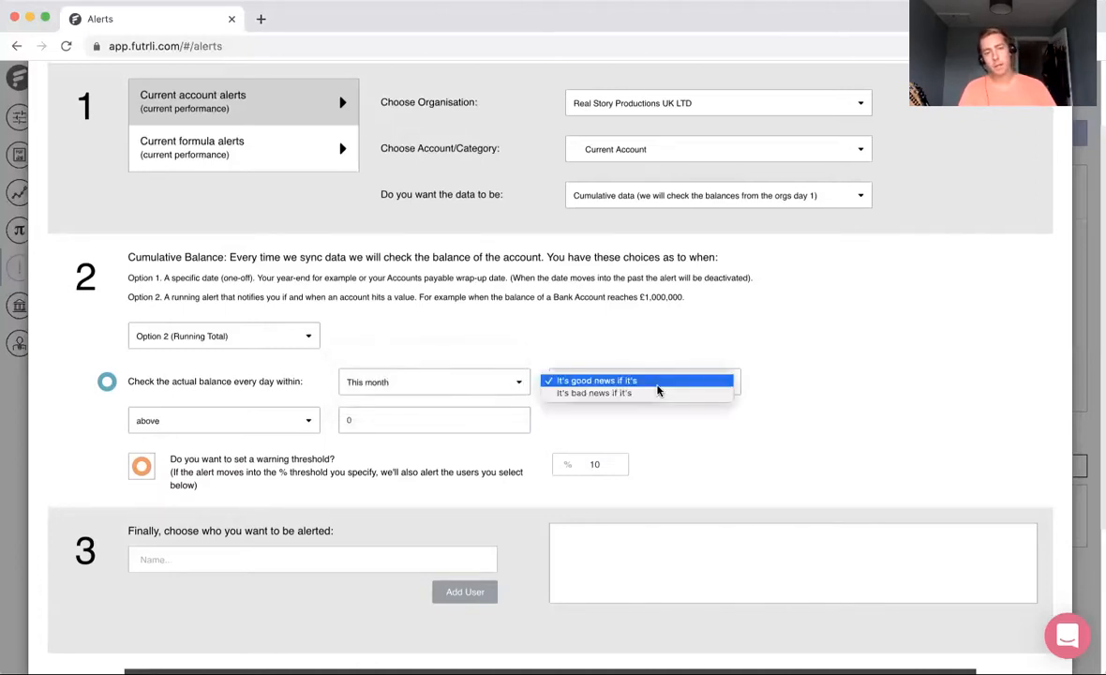
left_click(662, 394)
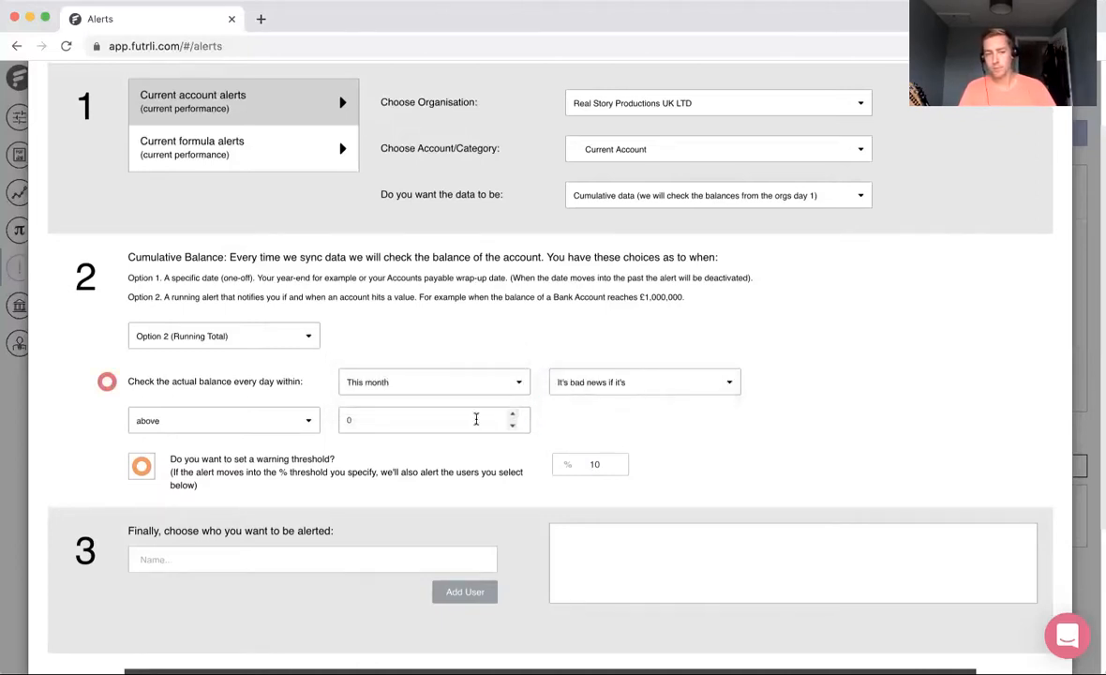
left_click(281, 421)
left_click(274, 432)
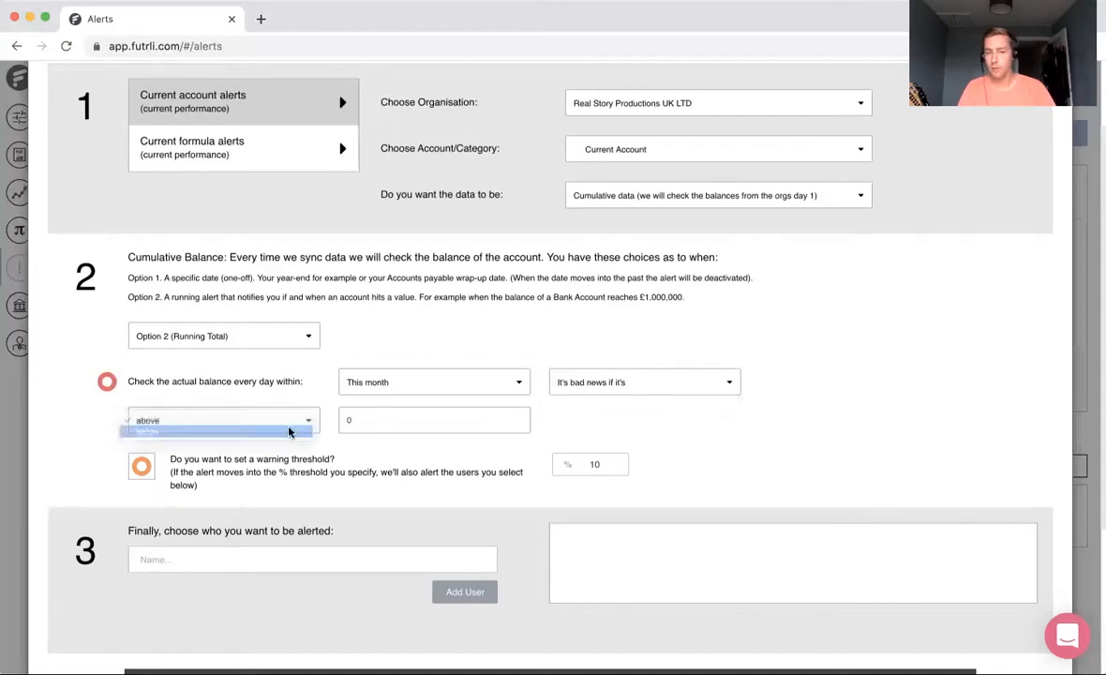
scroll(396, 422, "down", 2)
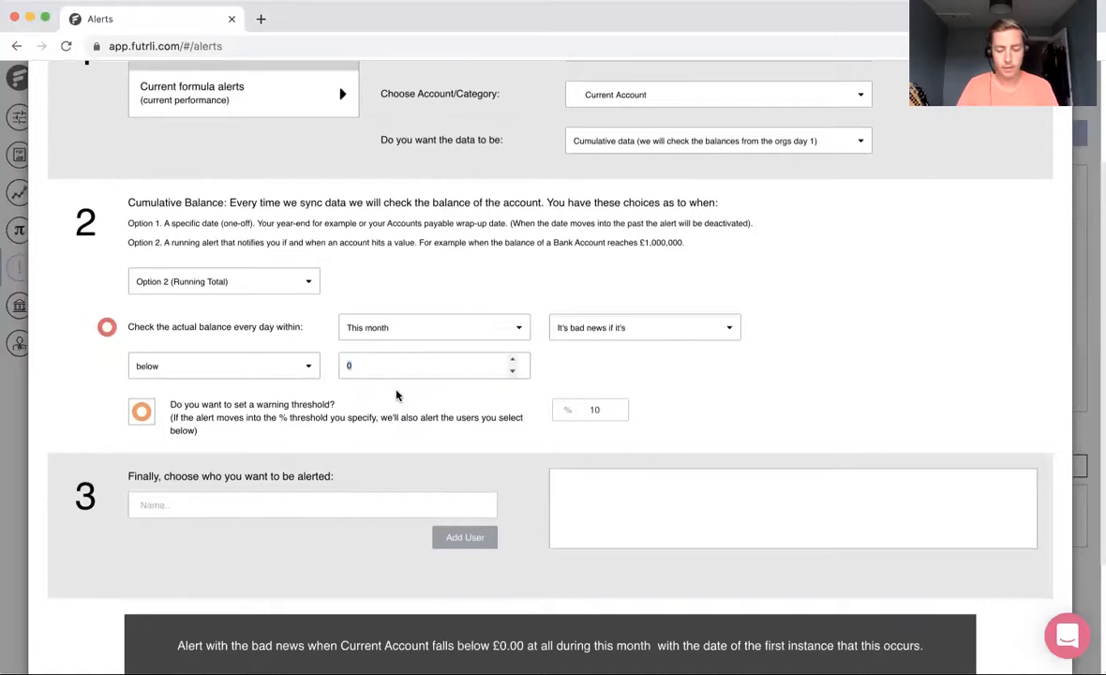
type("5000")
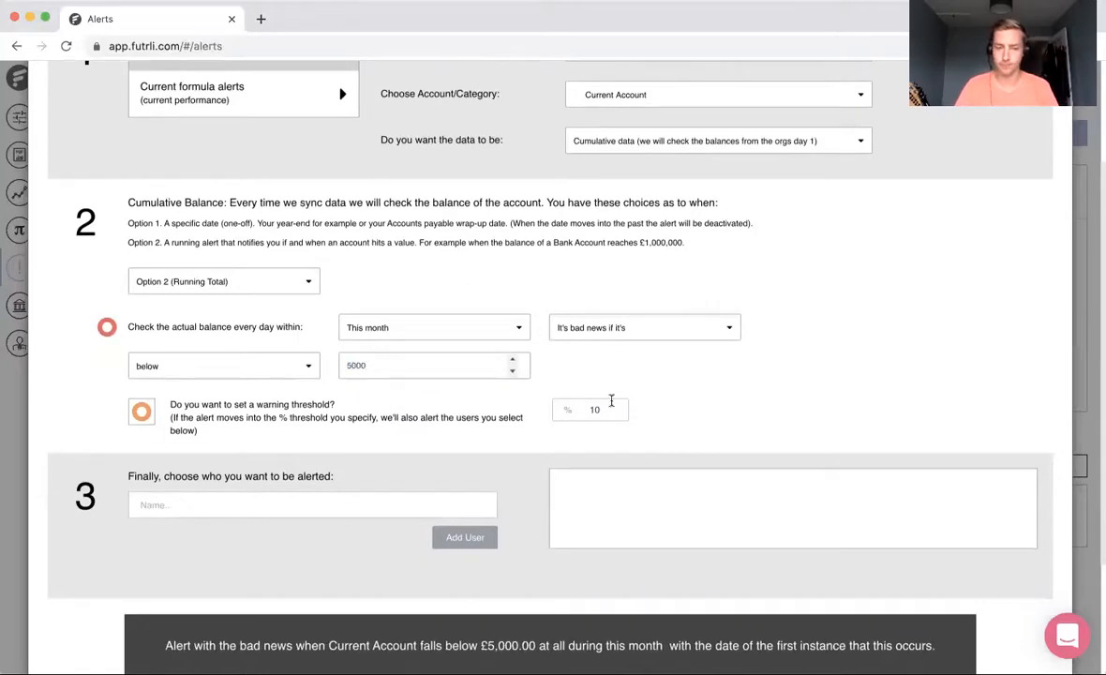
Step: Add the suggested user as the person to be alerted about the Current Account balance
scroll(720, 408, "down", 2)
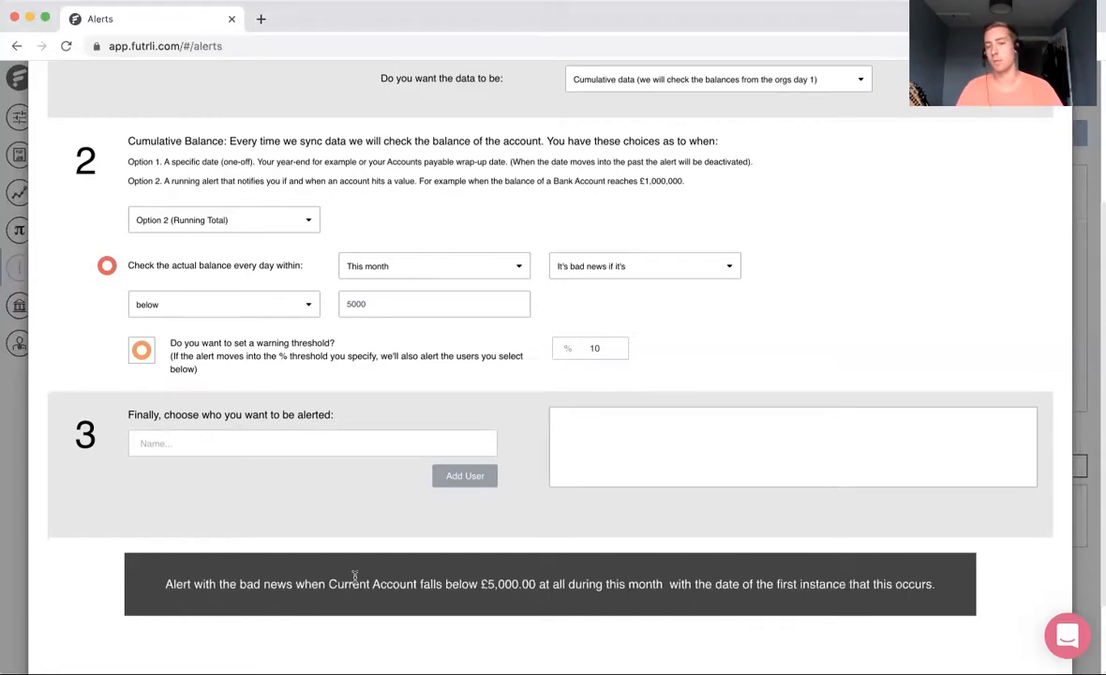
left_click(207, 443)
left_click(237, 470)
left_click(464, 477)
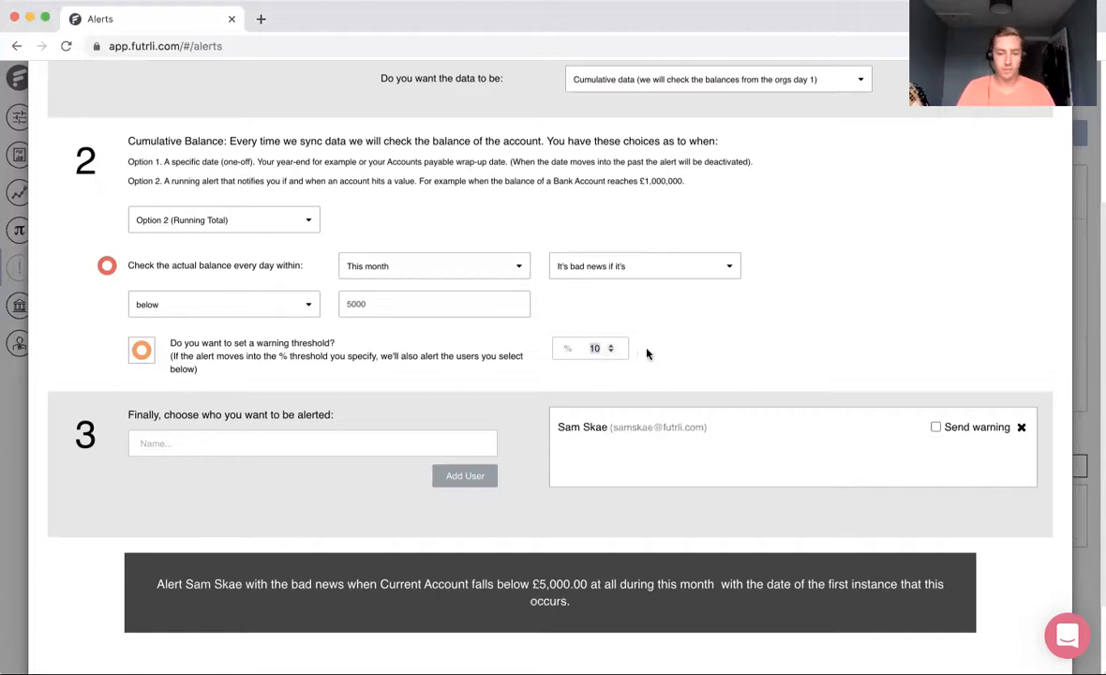
Step: Set the warning threshold to 20% and have warnings sent to the added recipient
type("20")
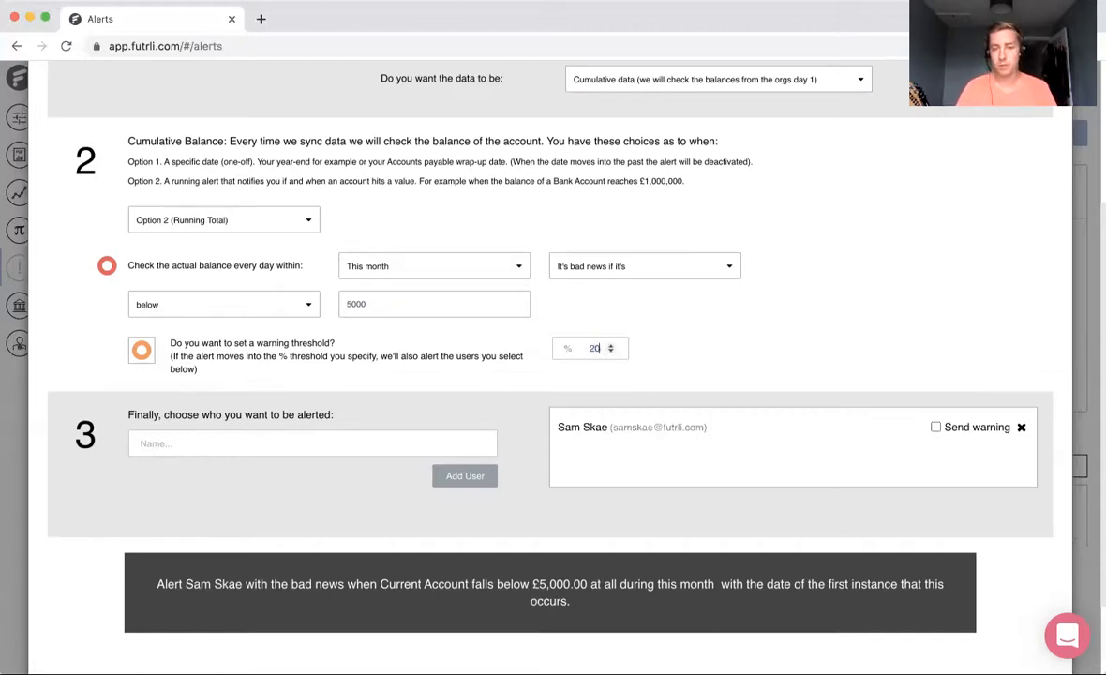
left_click(935, 427)
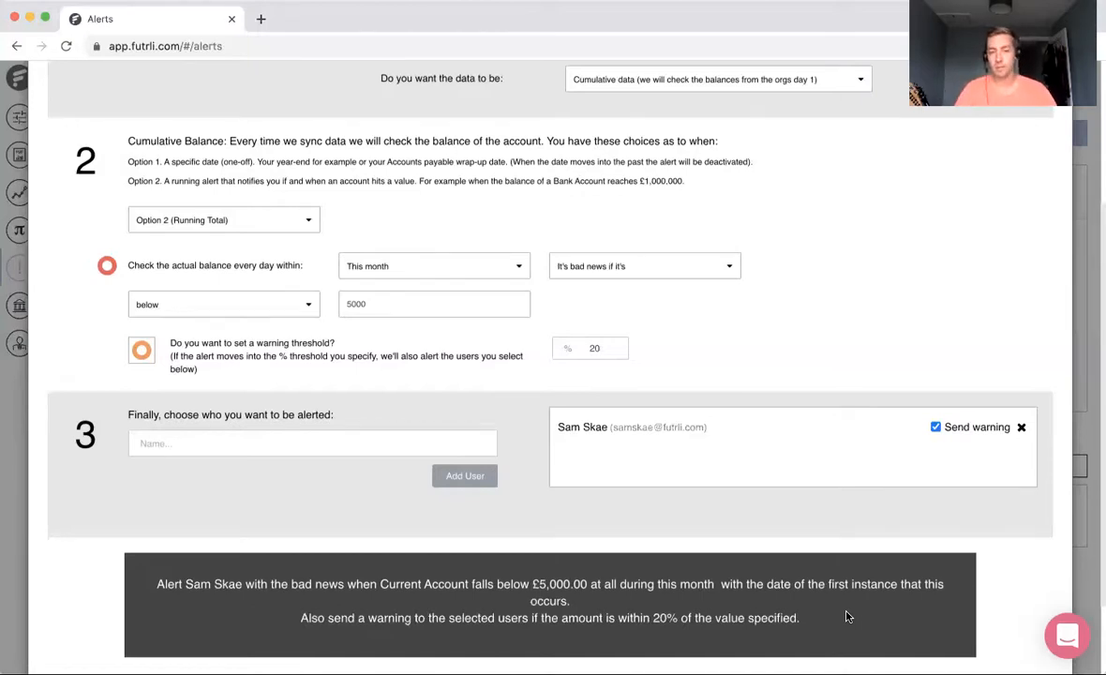
Step: Save the Current Account alert and filter the alerts list to show only the Safe ones
scroll(846, 616, "down", 2)
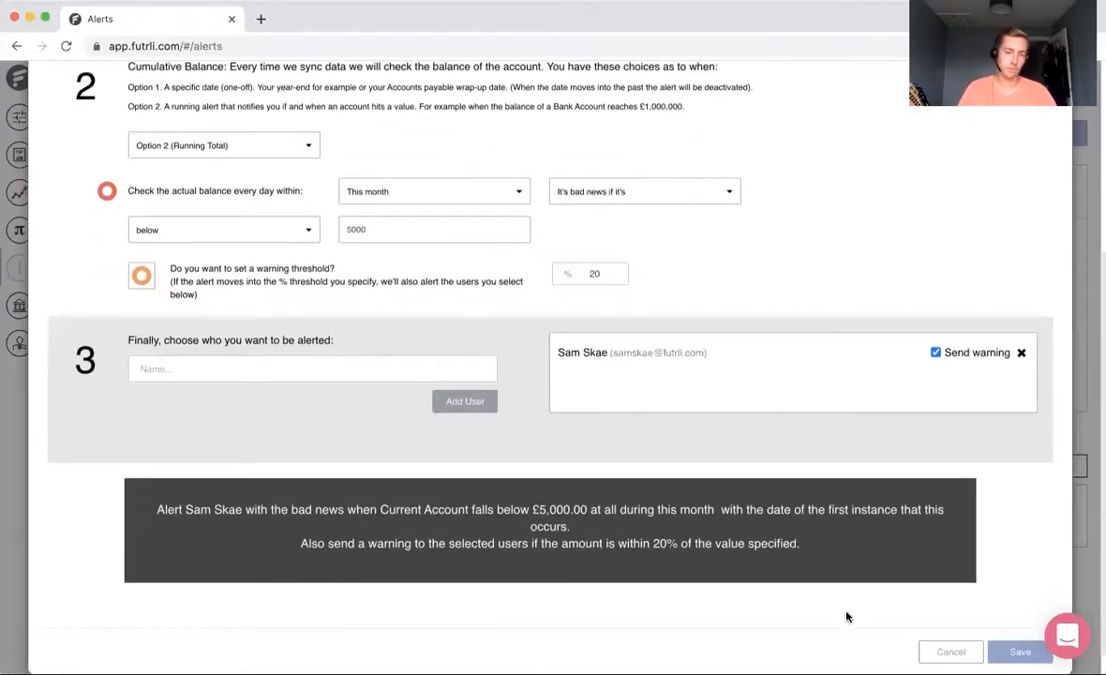
scroll(846, 616, "down", 1)
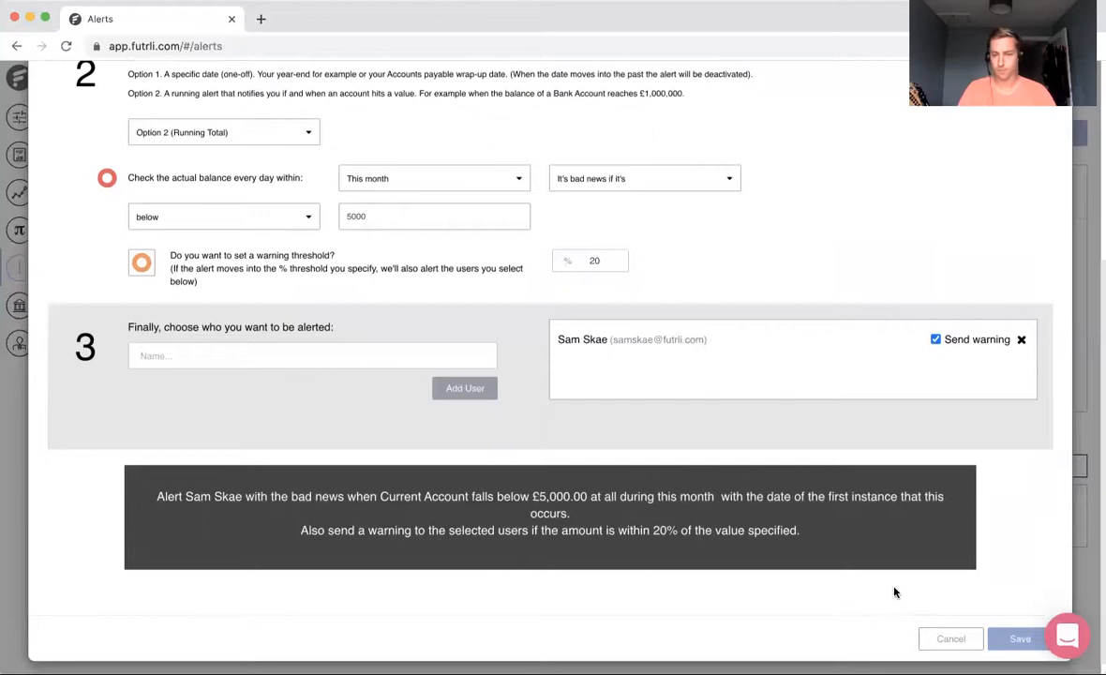
left_click(1015, 641)
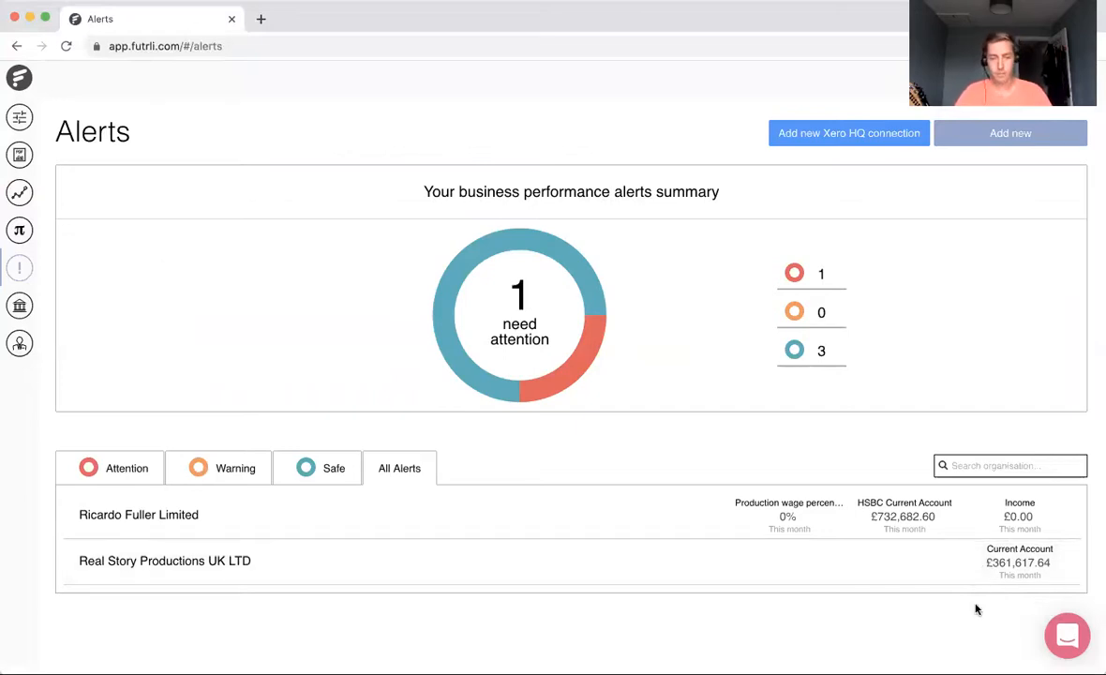
left_click(339, 474)
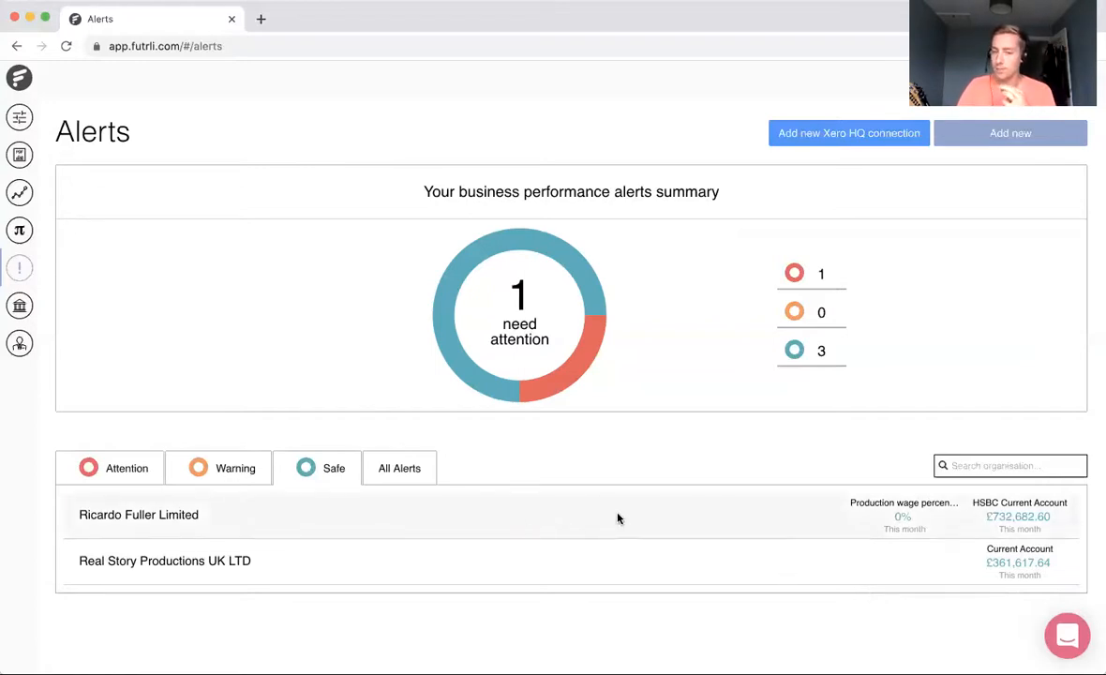
Step: Start another current account alert for Real Story Productions UK LTD, with the Income category as its subject
left_click(958, 143)
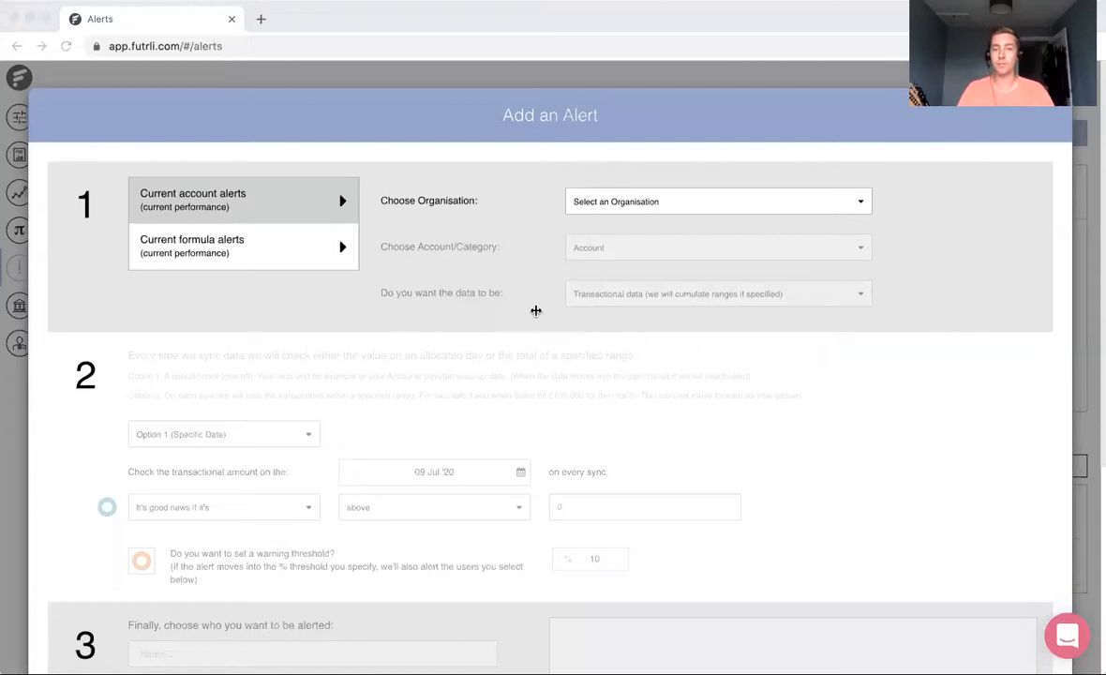
left_click(304, 350)
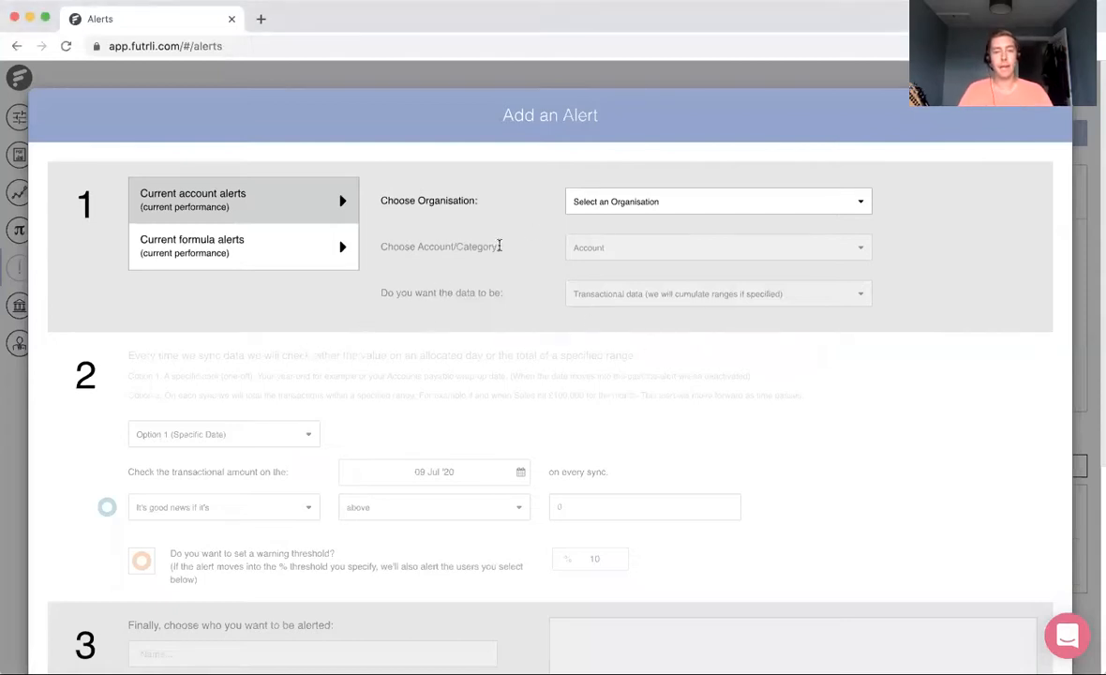
left_click(642, 202)
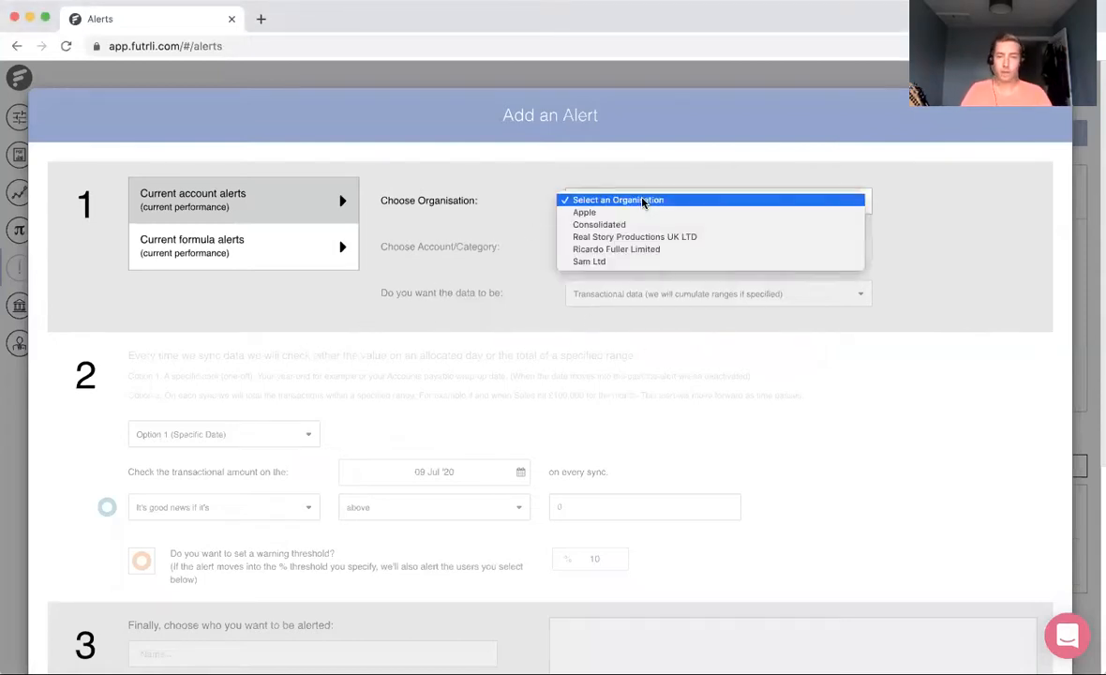
left_click(643, 237)
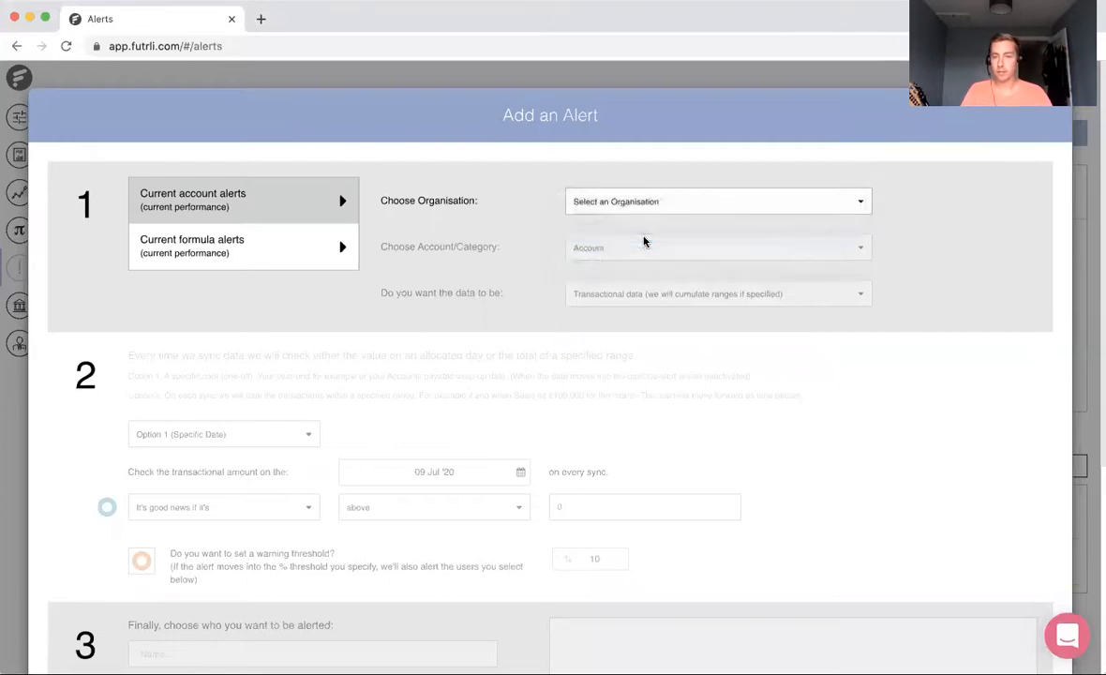
left_click(654, 249)
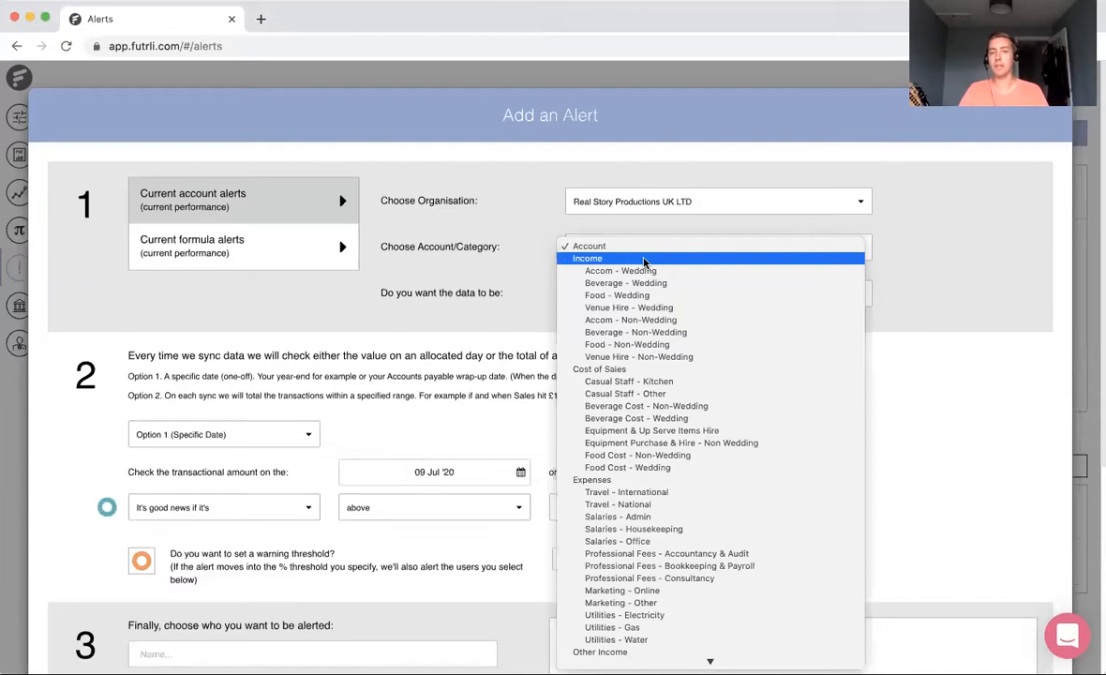
left_click(643, 259)
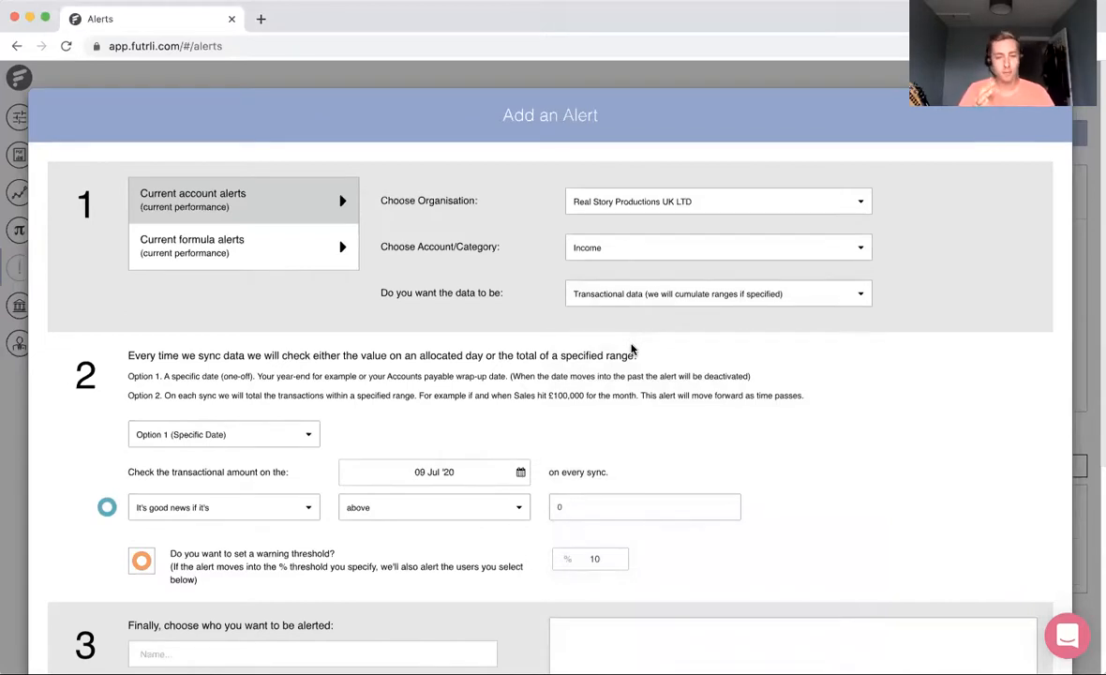
Step: Set the Income alert to check transactions using Option 2 (Total in Range)
scroll(470, 429, "down", 1)
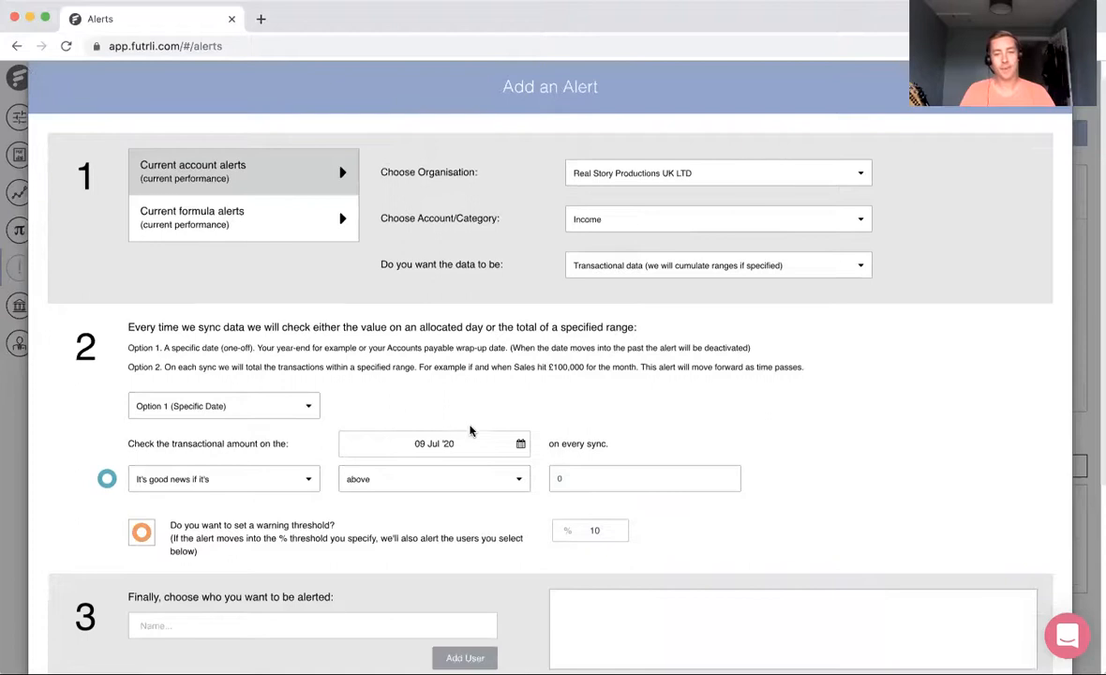
left_click(245, 407)
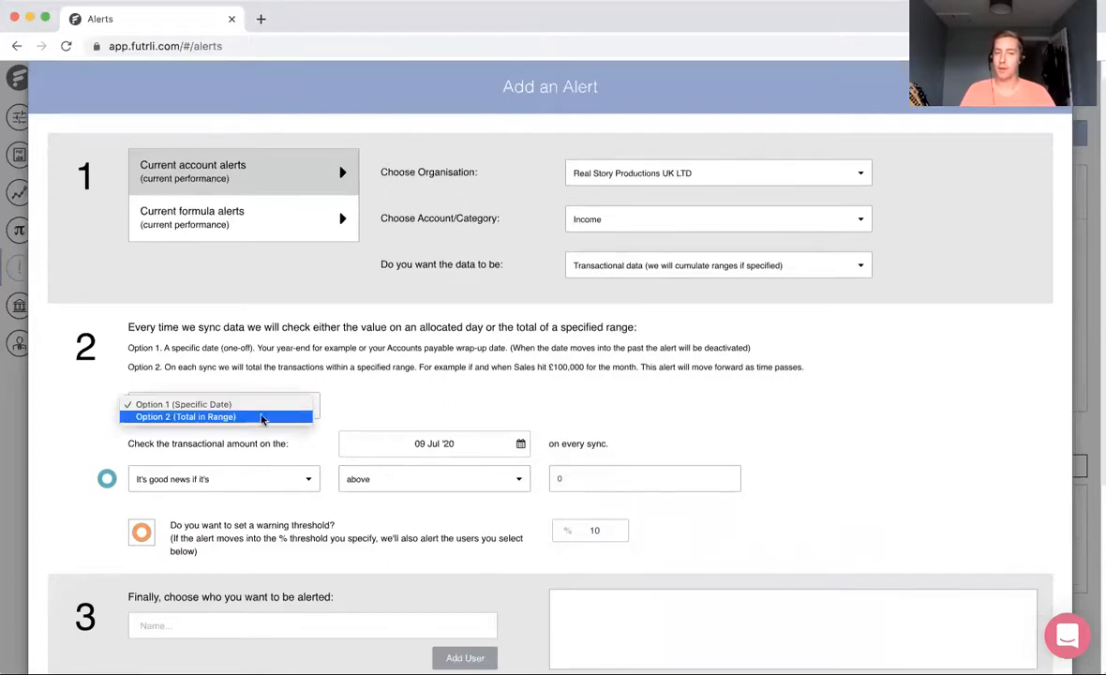
left_click(259, 418)
scroll(409, 388, "down", 2)
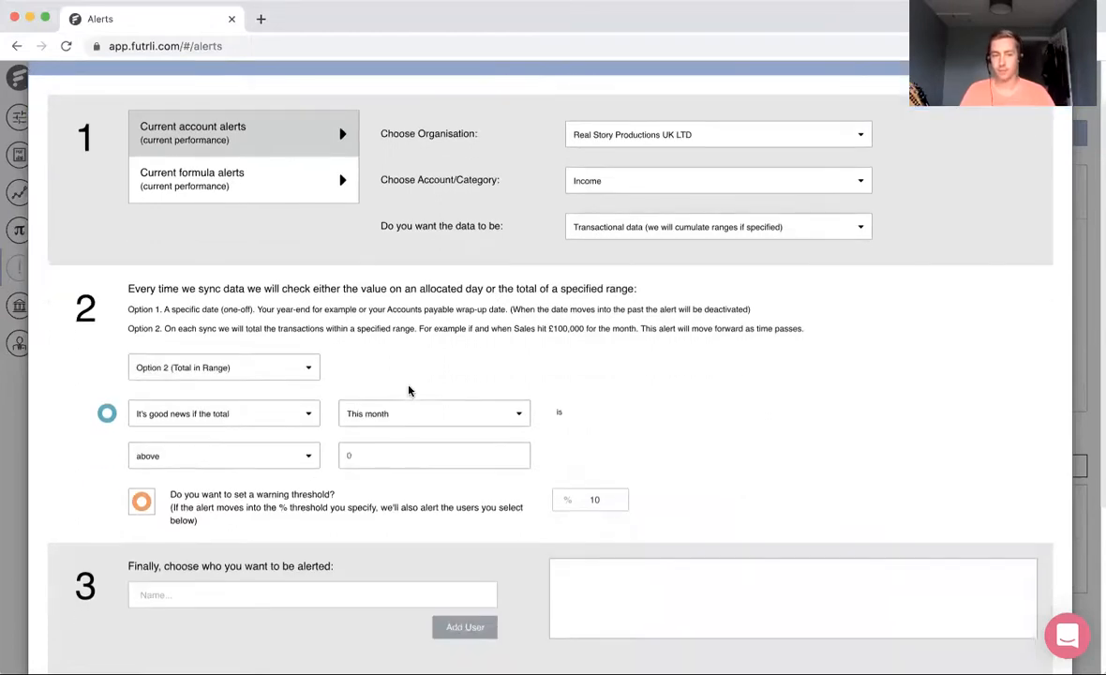
scroll(408, 390, "down", 1)
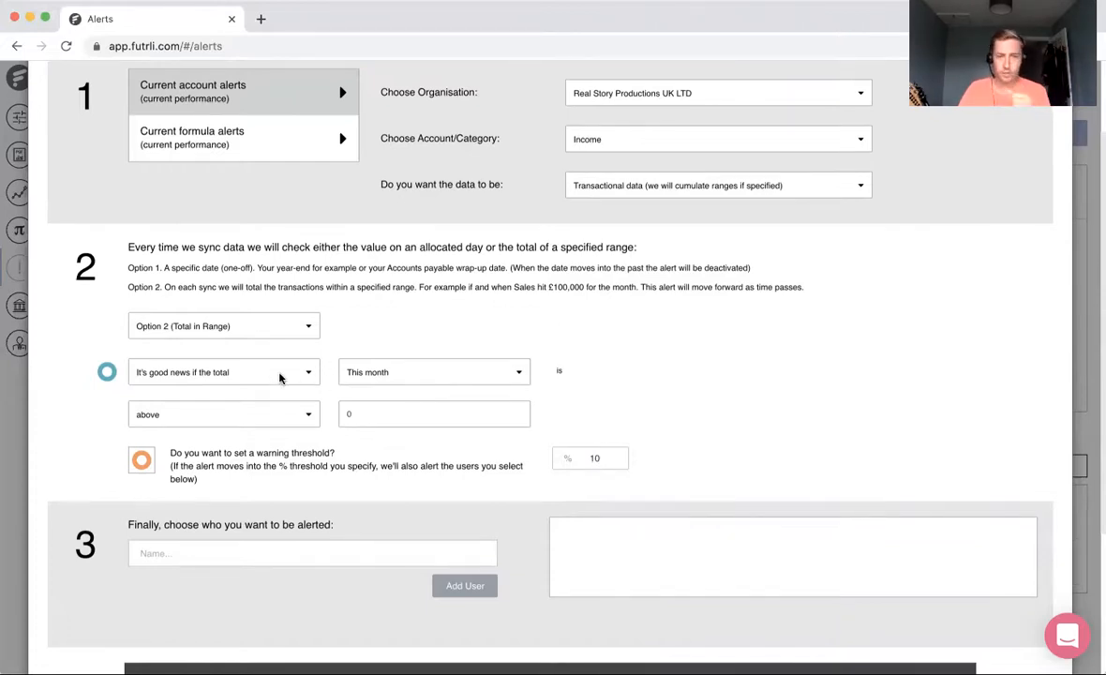
Step: Look through the period choices for the Income total and set its good-news threshold to 100000
left_click(431, 373)
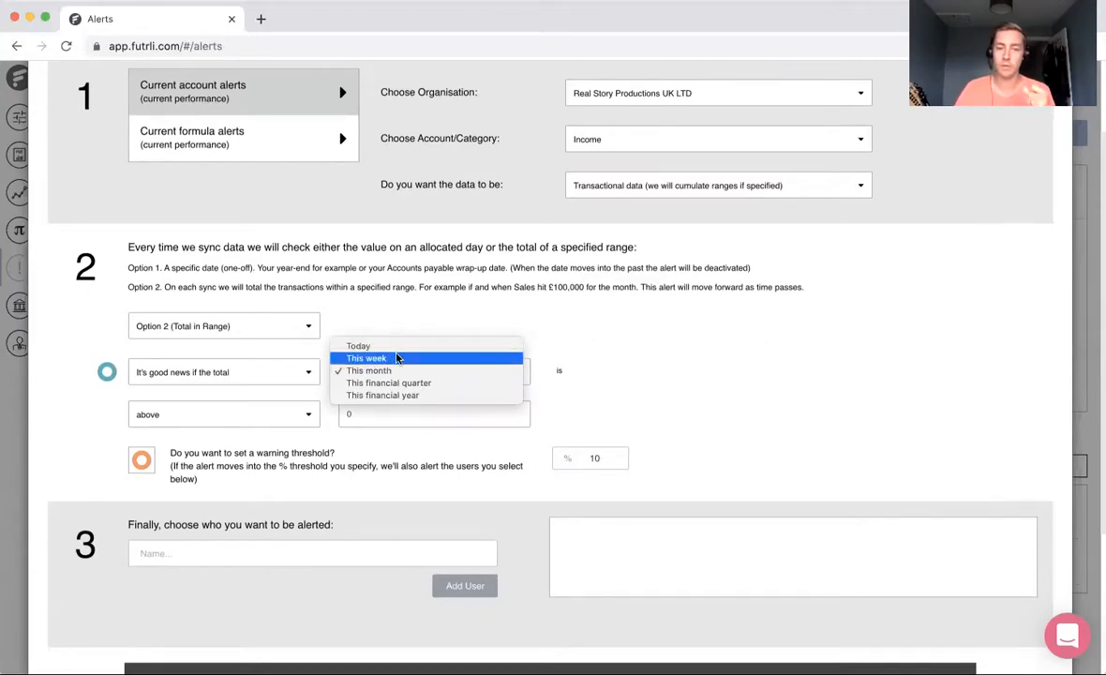
left_click(620, 307)
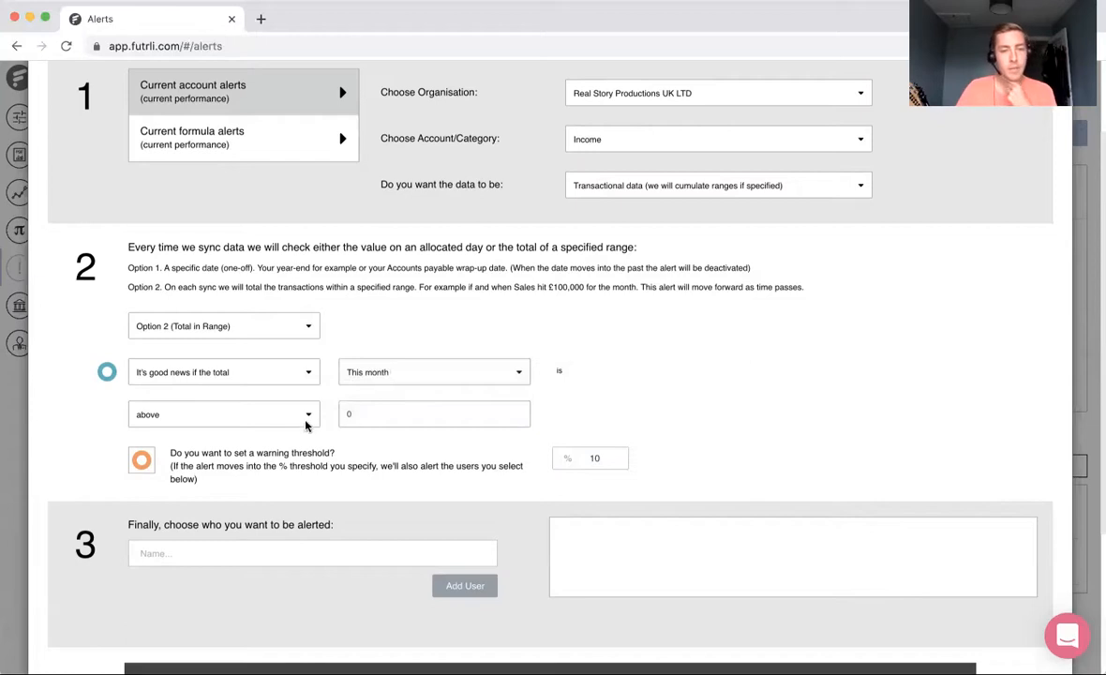
left_click_drag(365, 414, 313, 413)
type("100000")
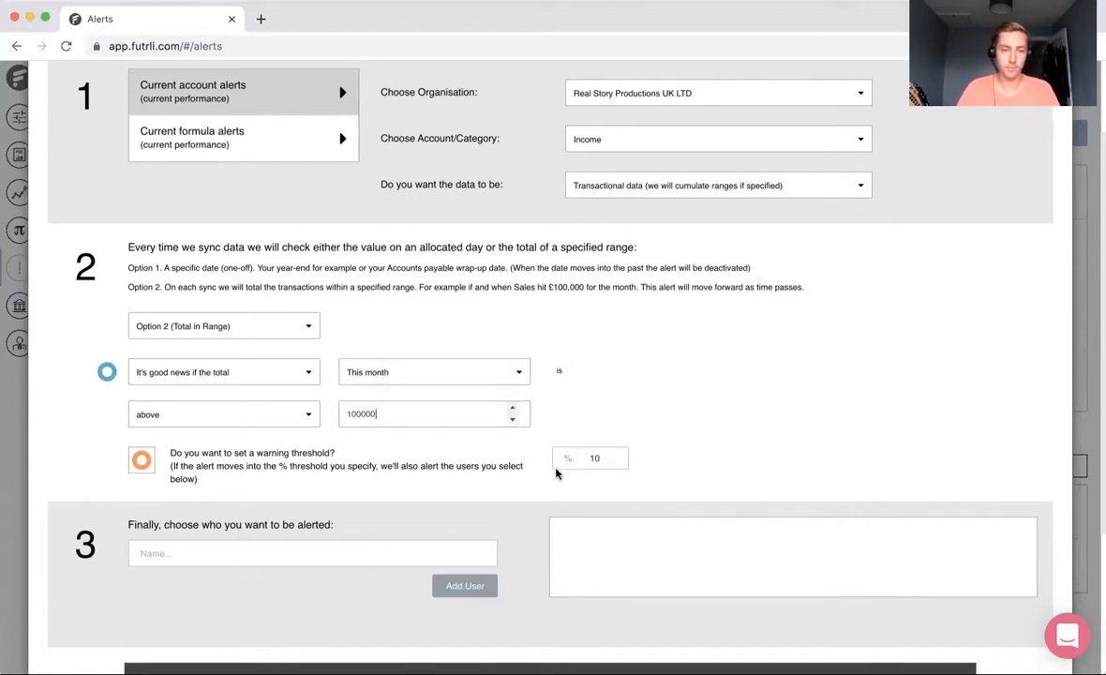
Step: Add the suggested user as recipient of the Income alert and review the alert's summary
scroll(555, 474, "down", 2)
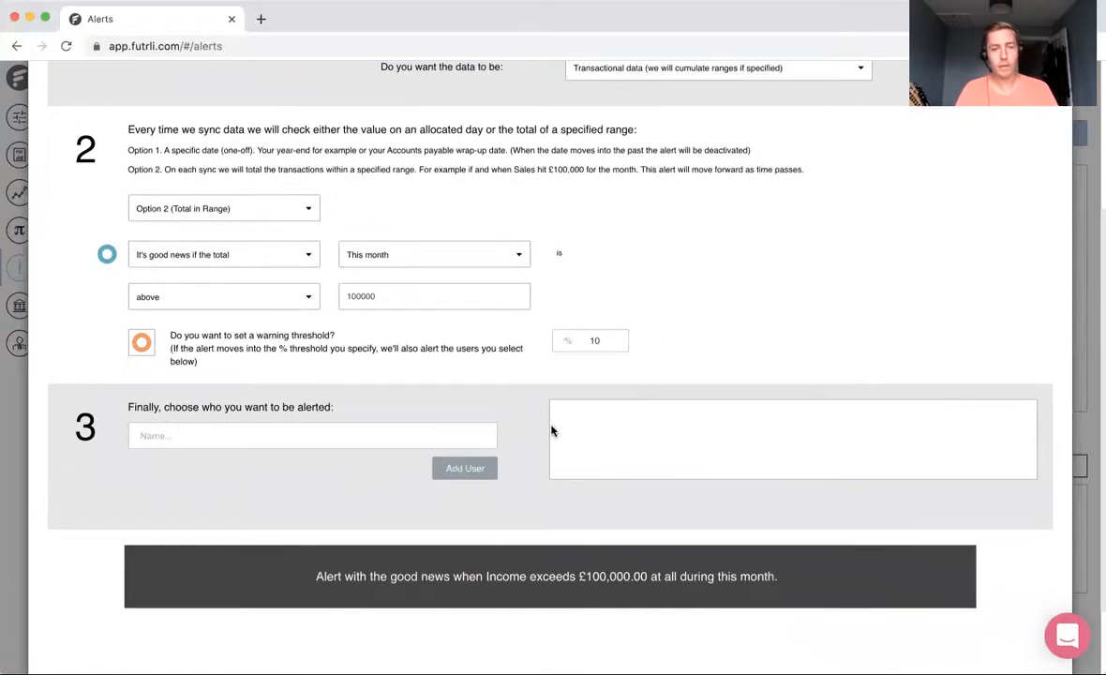
left_click(386, 435)
left_click(353, 459)
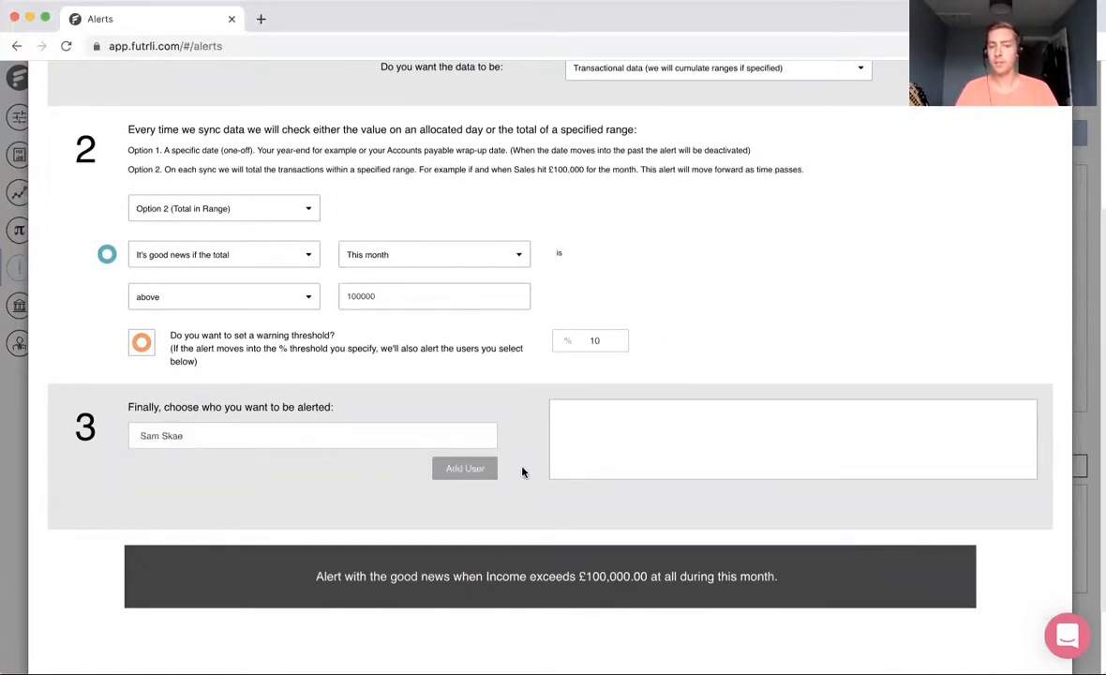
left_click(474, 471)
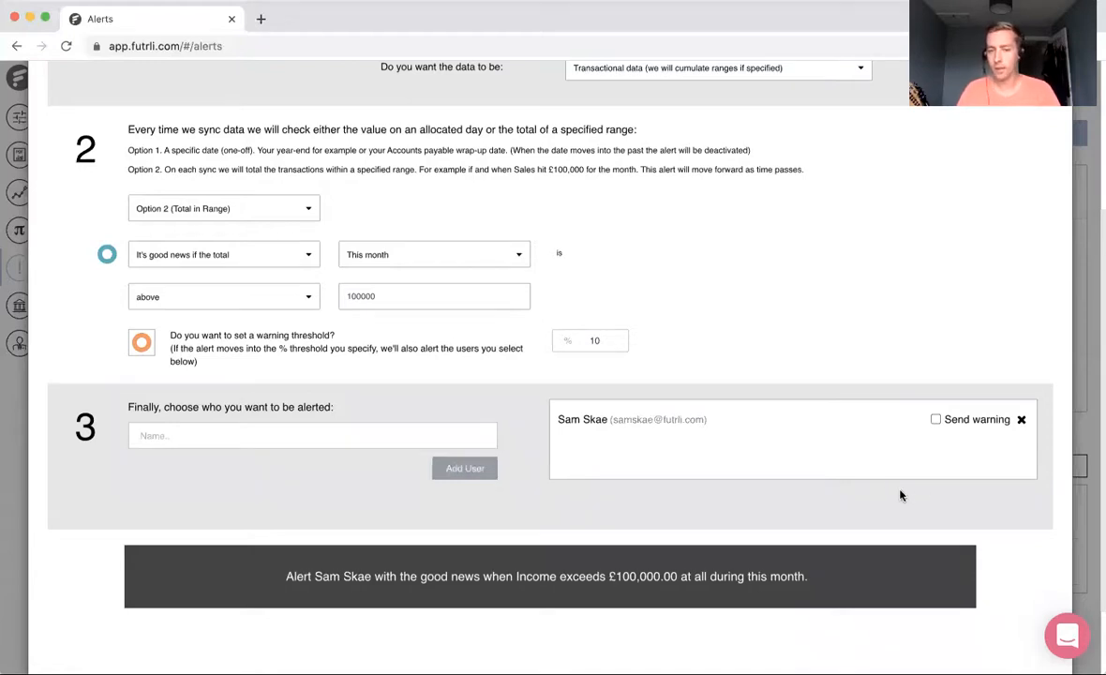
scroll(900, 495, "down", 1)
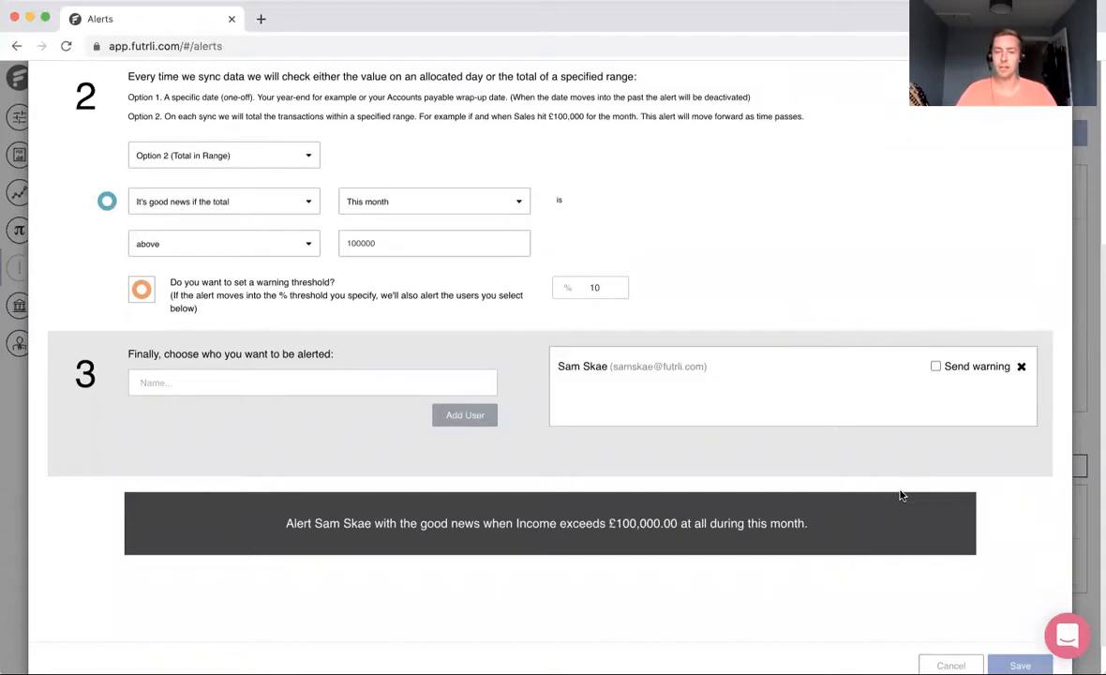
scroll(923, 525, "down", 1)
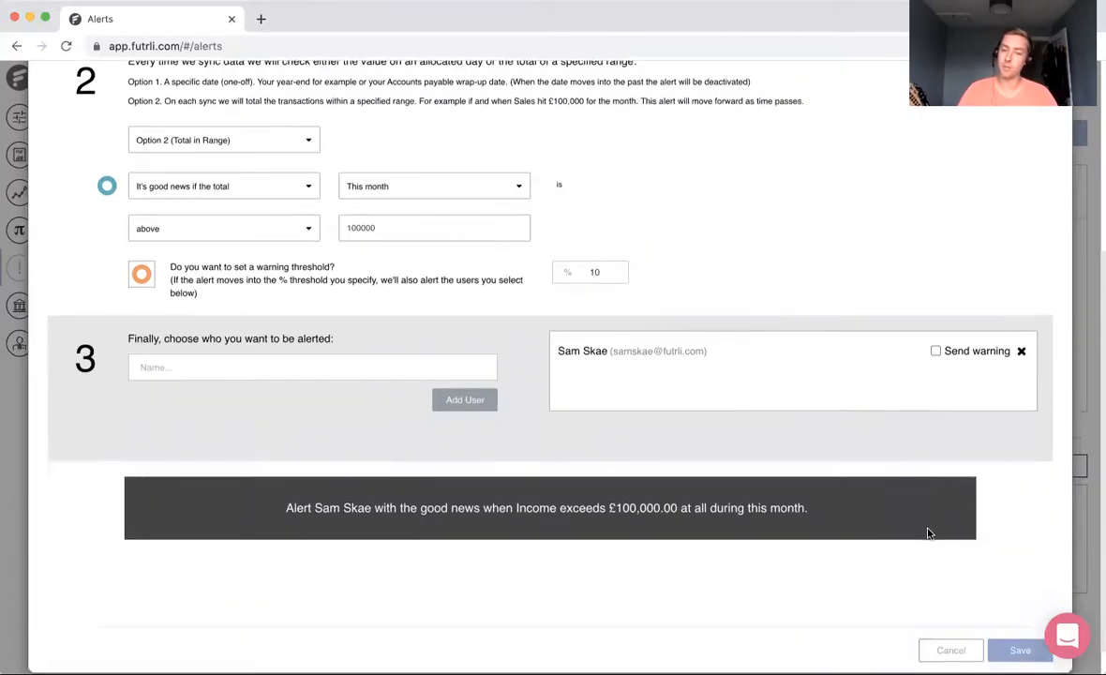
Step: Save the Income alert and start a current formula alert for Real Story Productions UK LTD
left_click(1020, 623)
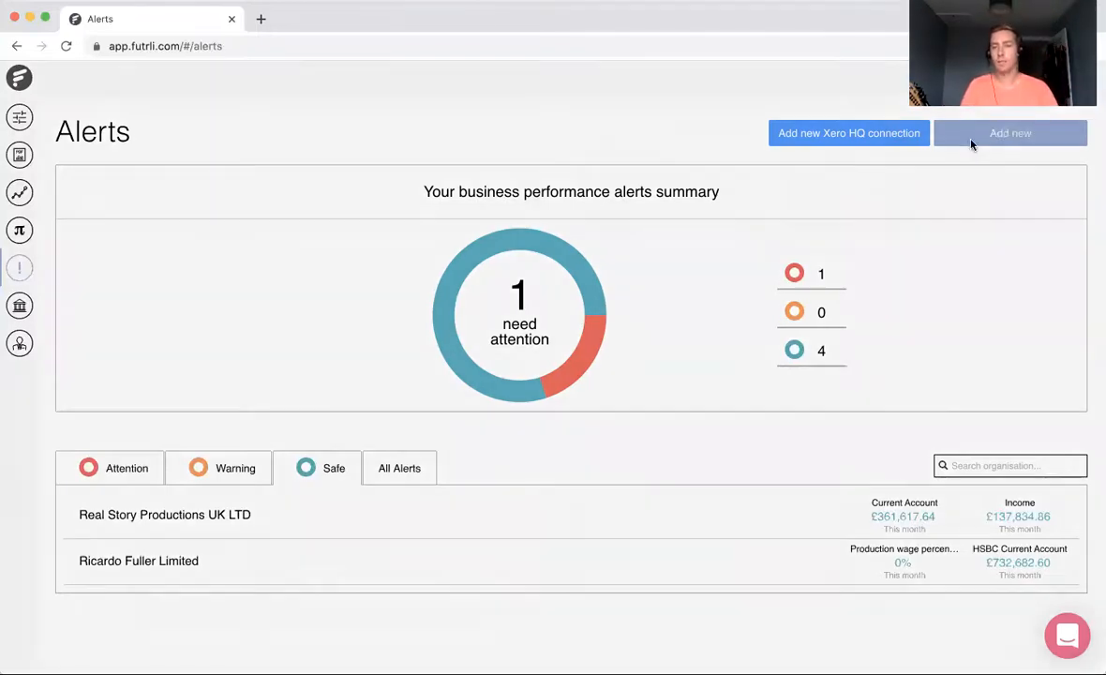
left_click(971, 143)
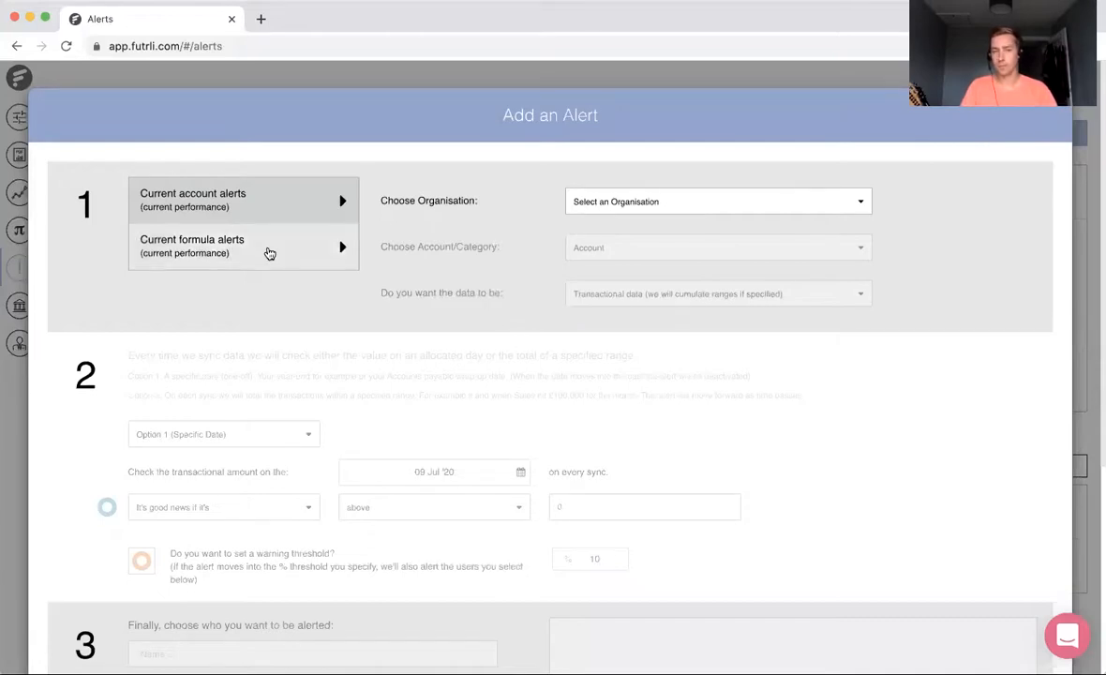
left_click(269, 253)
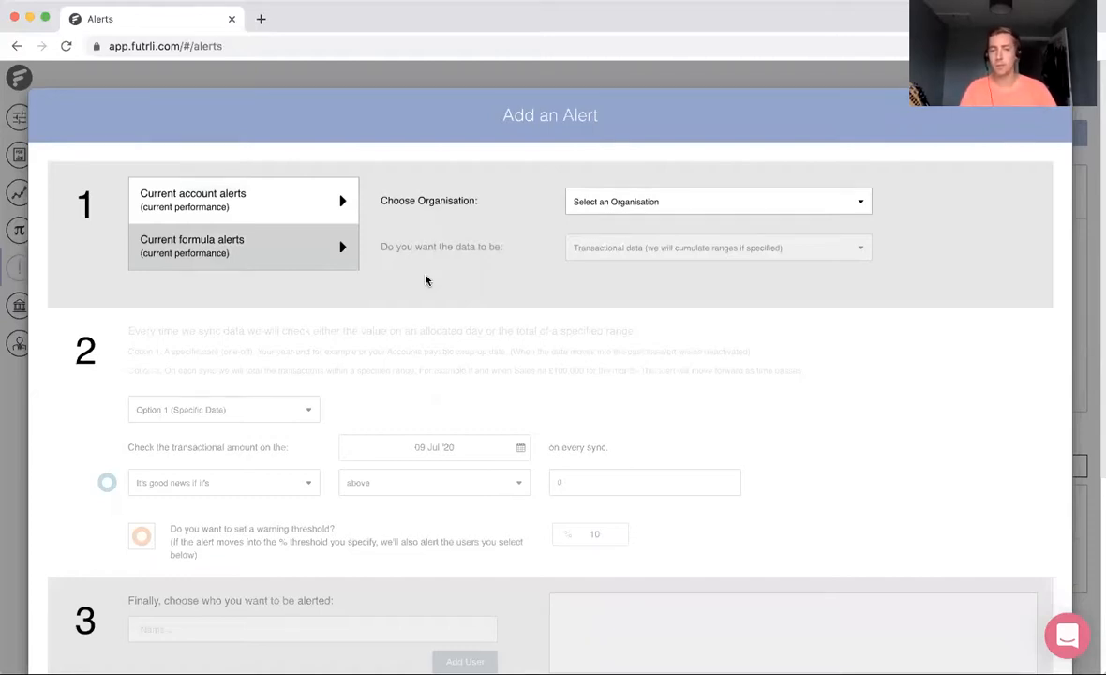
left_click(656, 206)
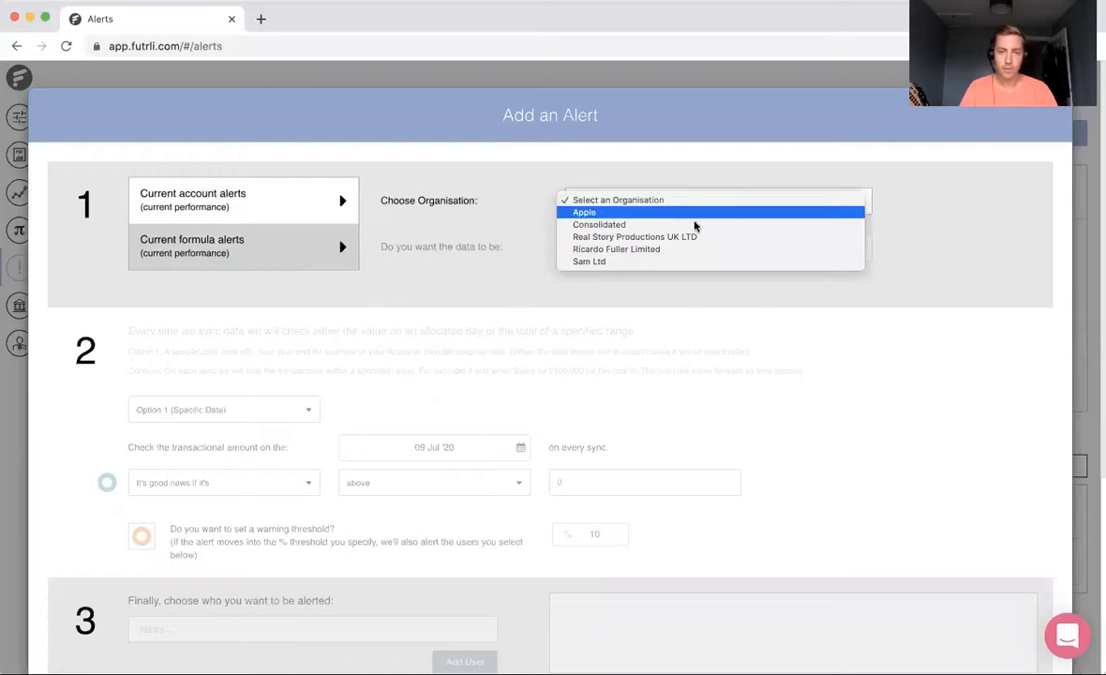
left_click(679, 238)
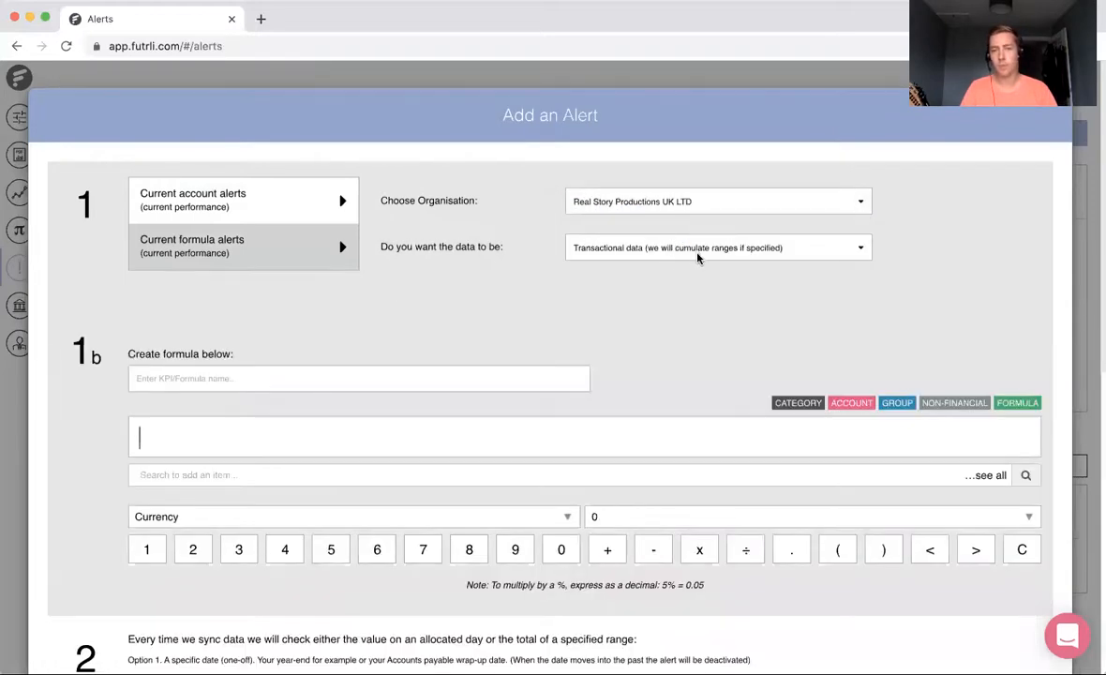
Step: Name the new alert's formula Total Expenses
left_click(448, 376)
scroll(467, 370, "down", 1)
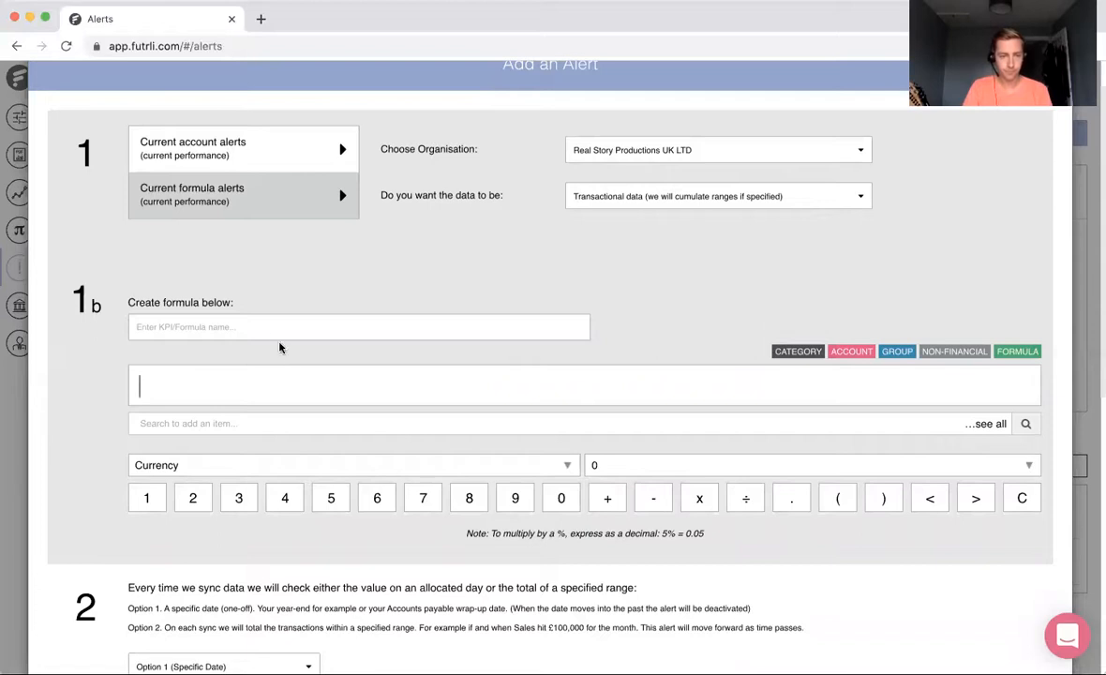
type("Total Exep")
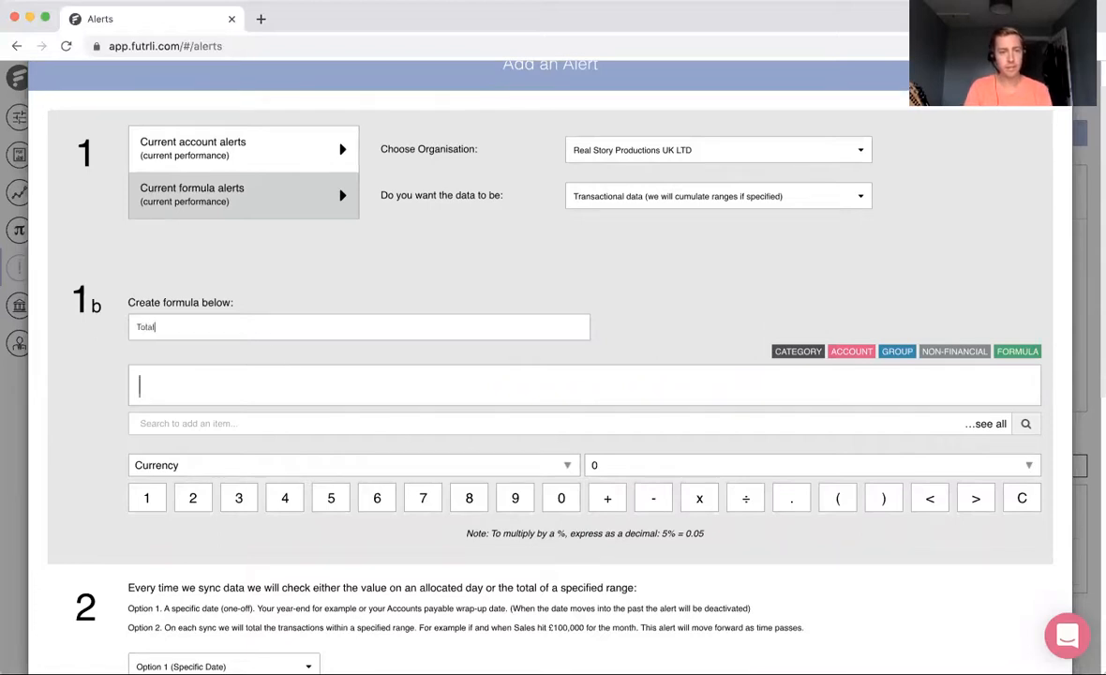
key("BackSpace")
key("BackSpace")
type("penses")
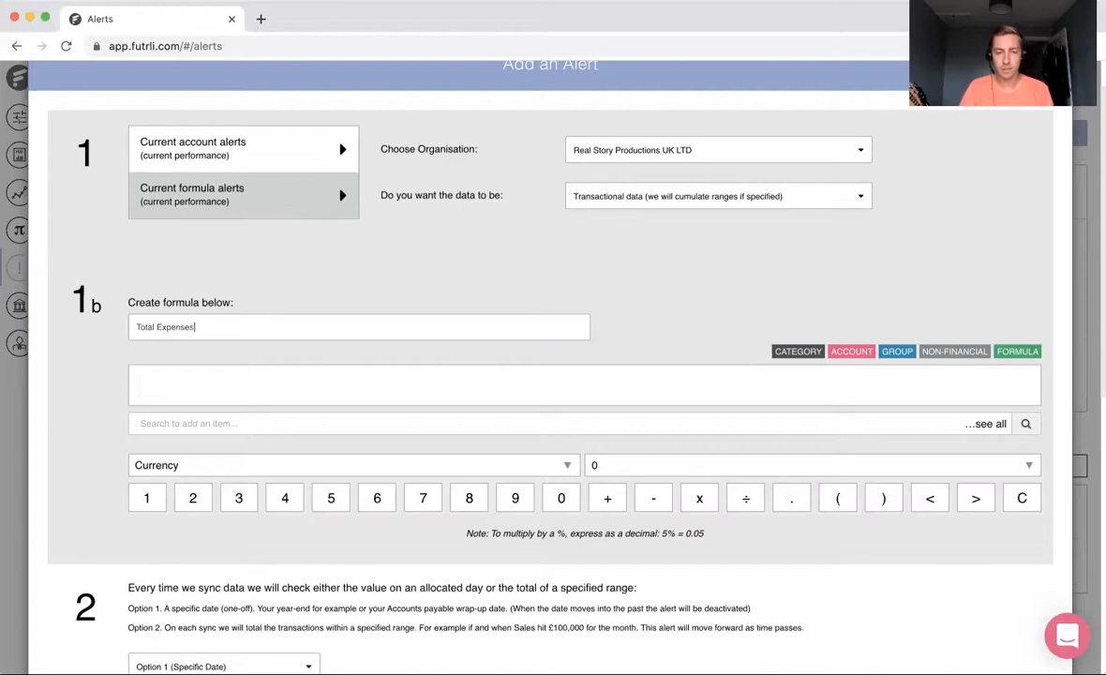
key("Tab")
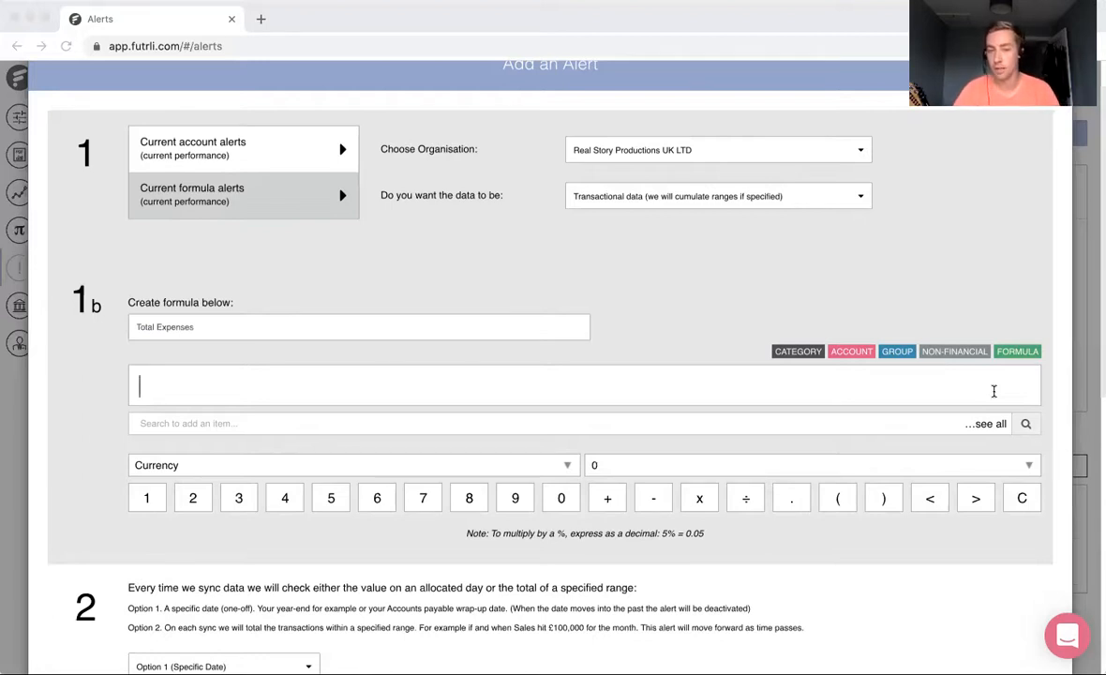
Step: Search for expenses and add the Expenses category to the Total Expenses formula
left_click(260, 295)
left_click(207, 423)
type("e")
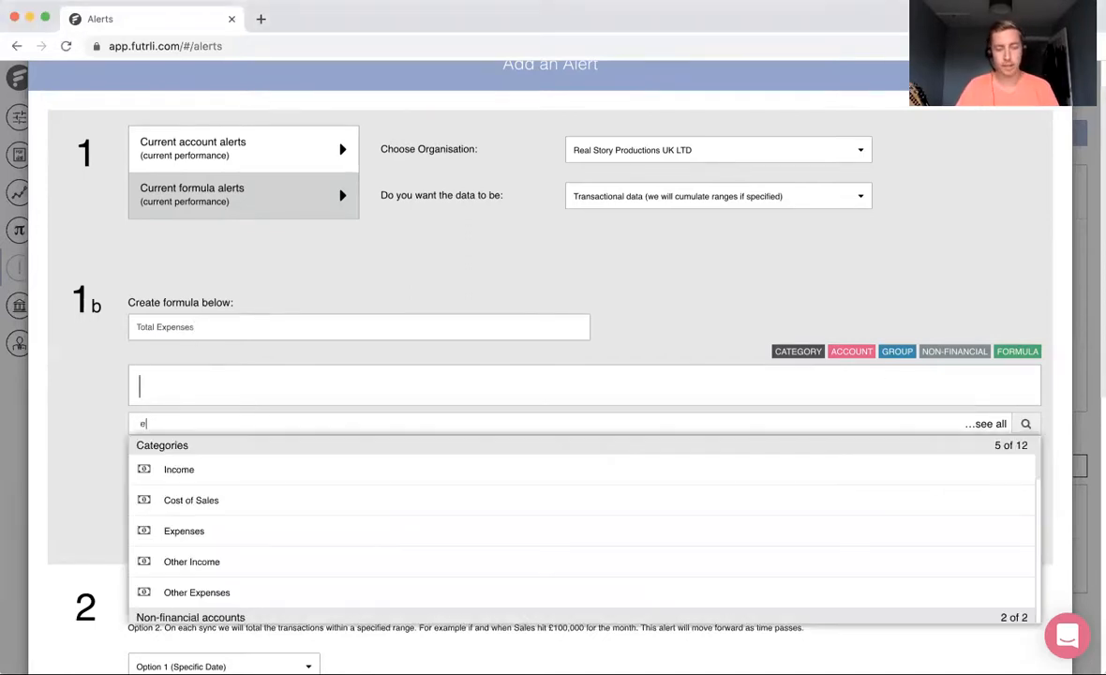
type("xpenses")
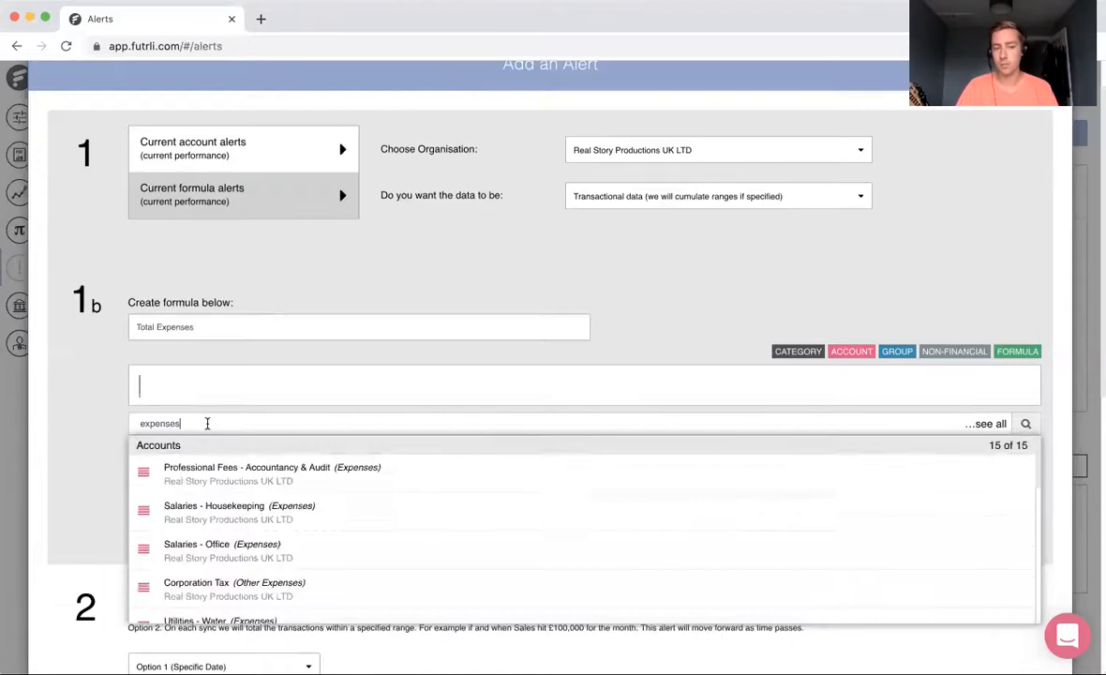
scroll(285, 525, "down", 10)
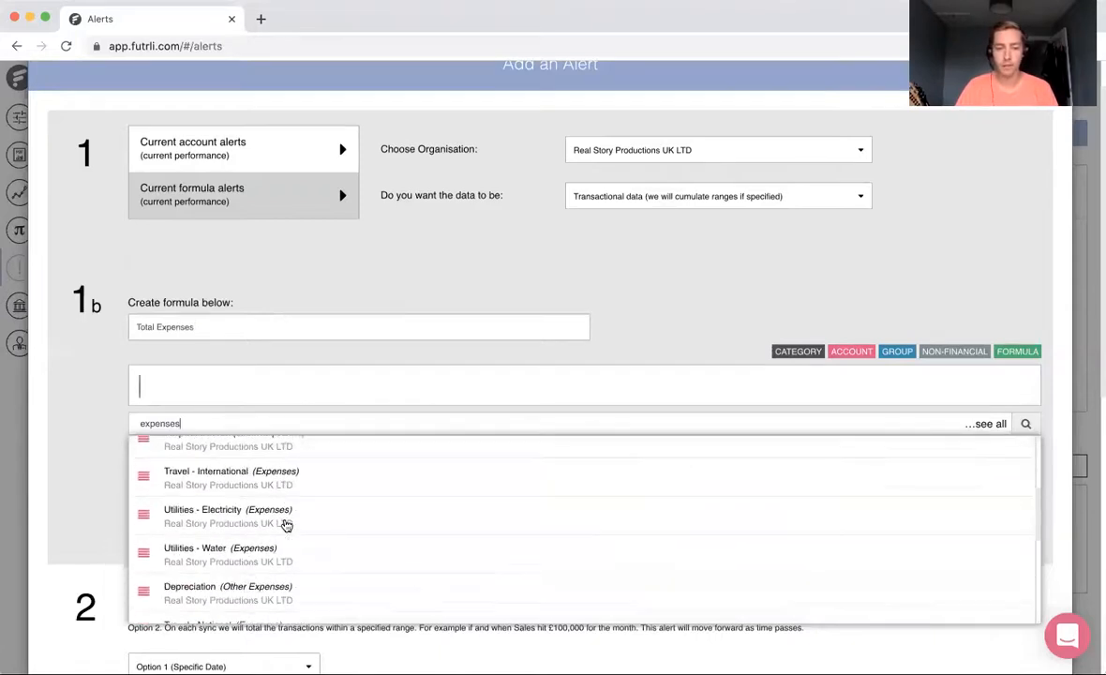
left_click(245, 579)
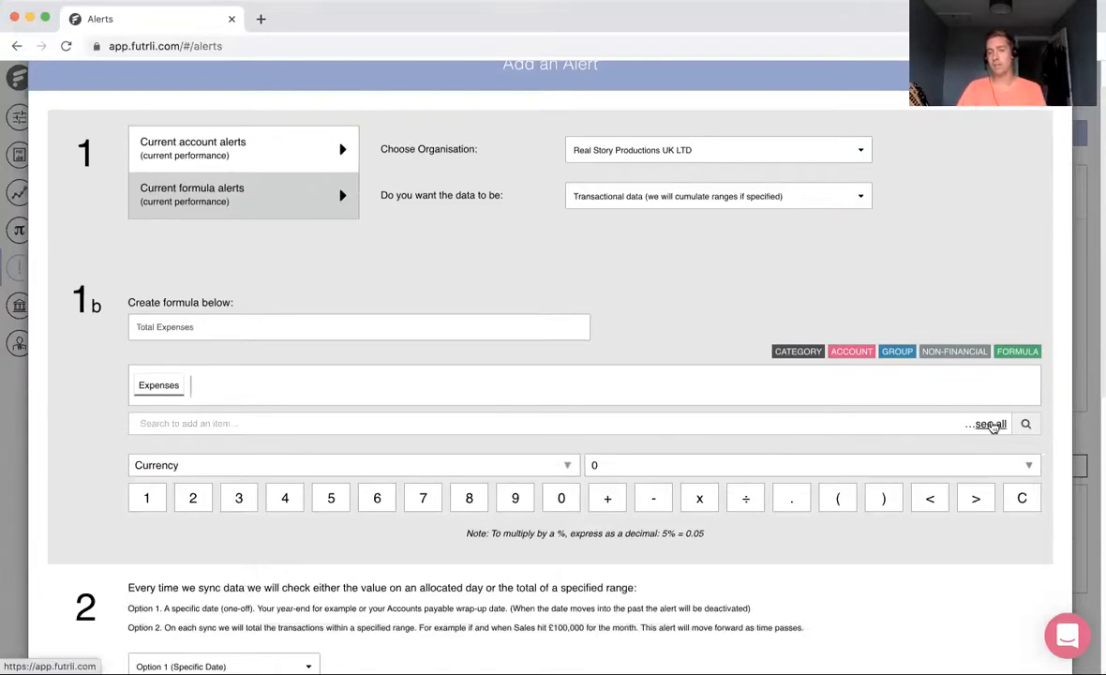
Step: Browse the full list of account categories, including the Expenses accounts and groups, and add Other Expenses to the formula
left_click(991, 425)
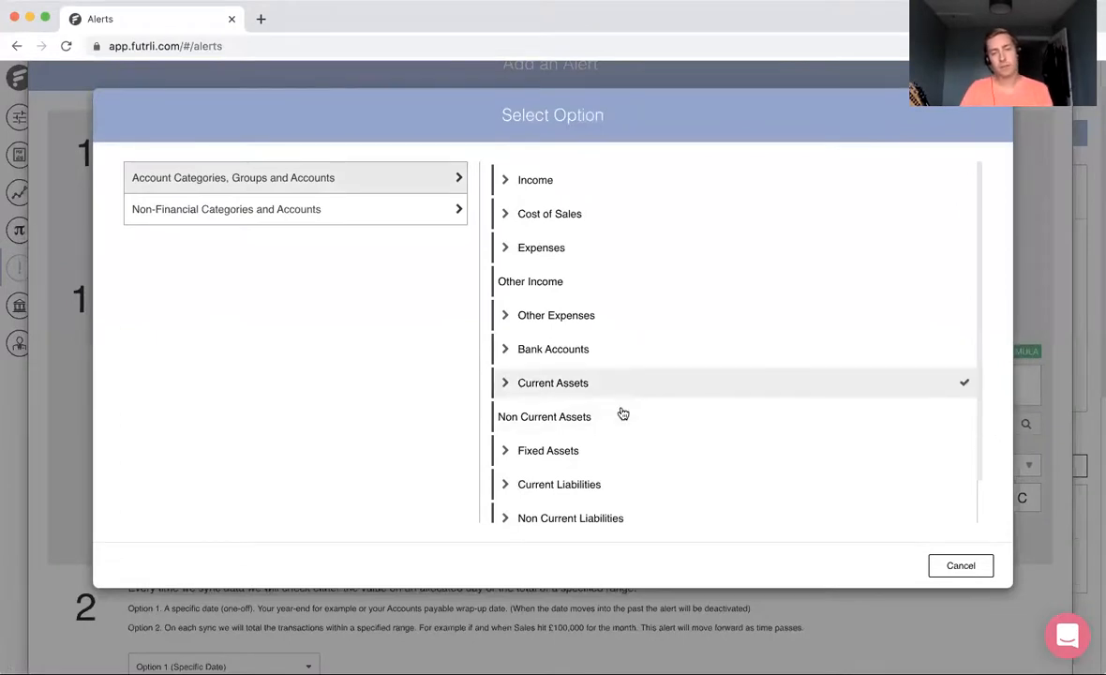
scroll(630, 420, "down", 2)
scroll(631, 419, "up", 2)
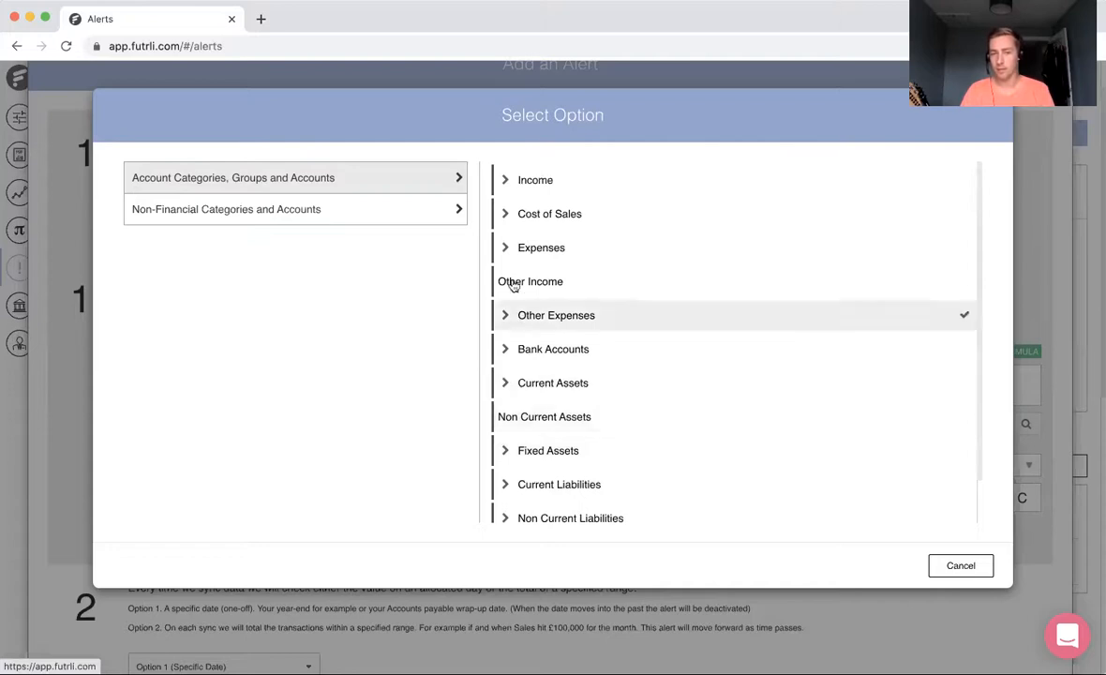
left_click(507, 249)
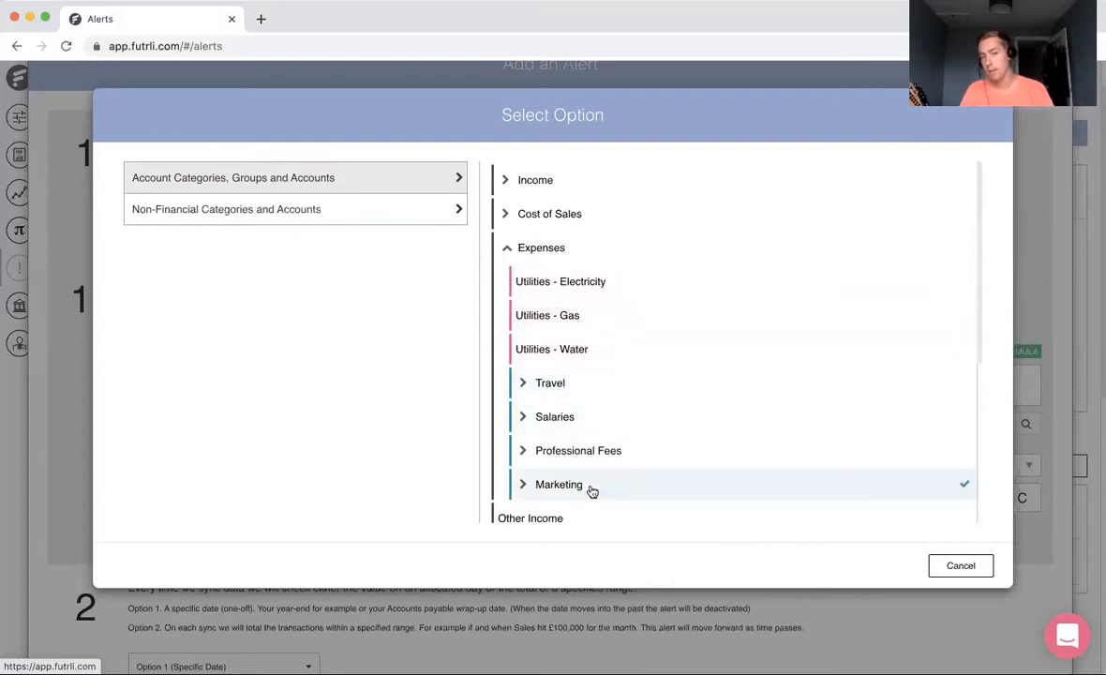
left_click(522, 386)
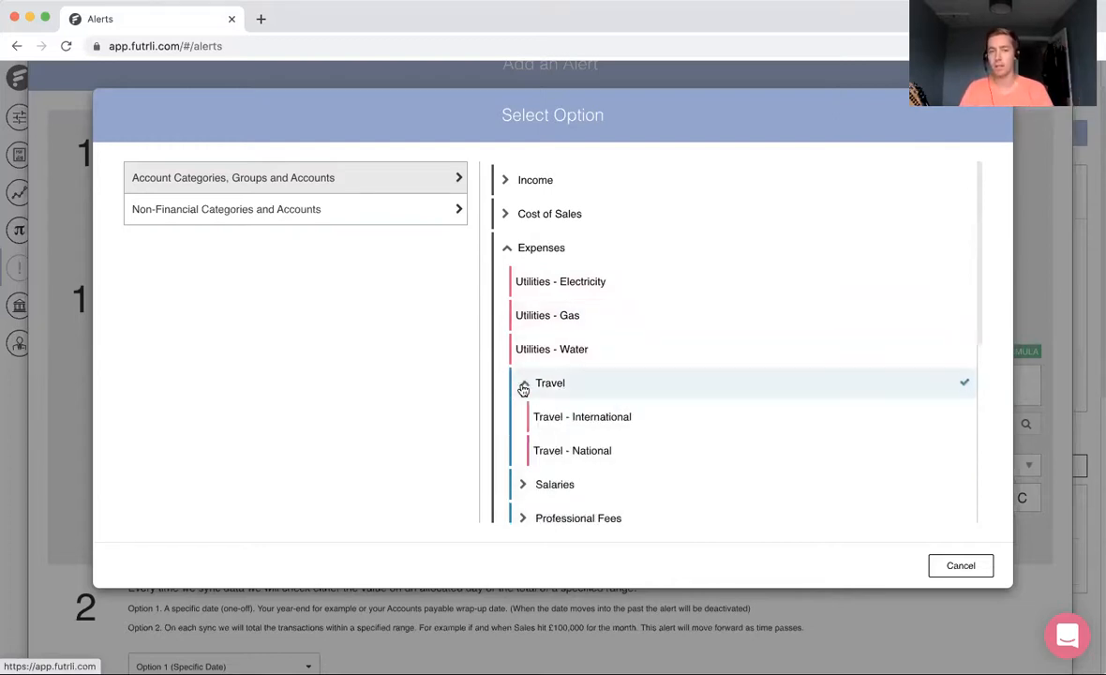
left_click(506, 247)
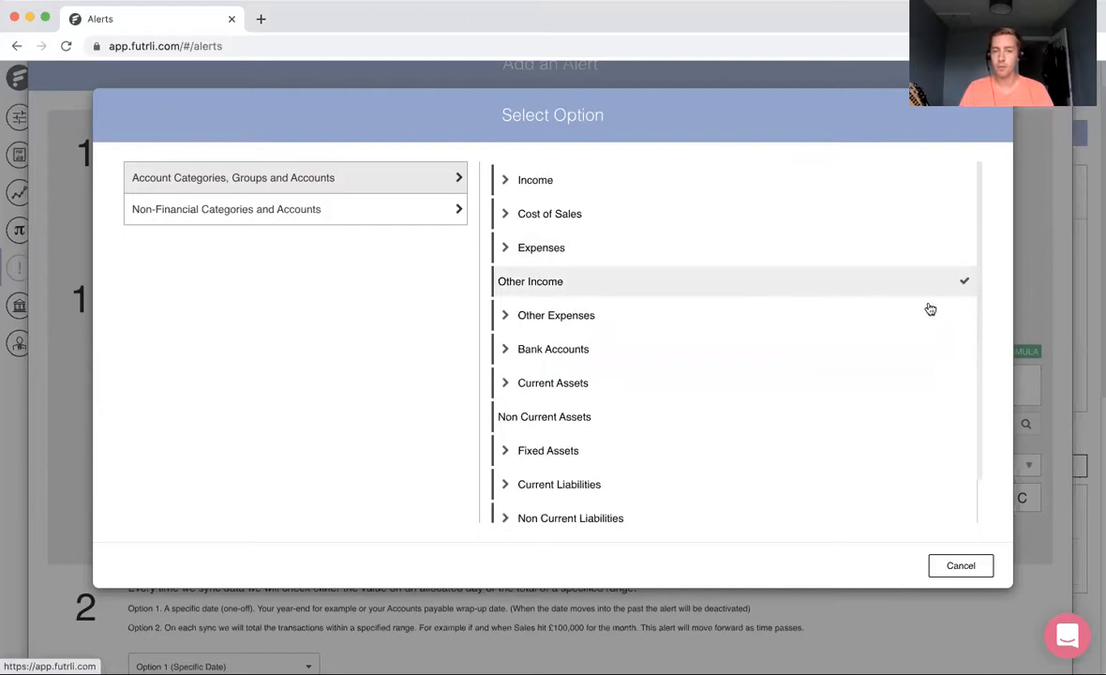
left_click(961, 317)
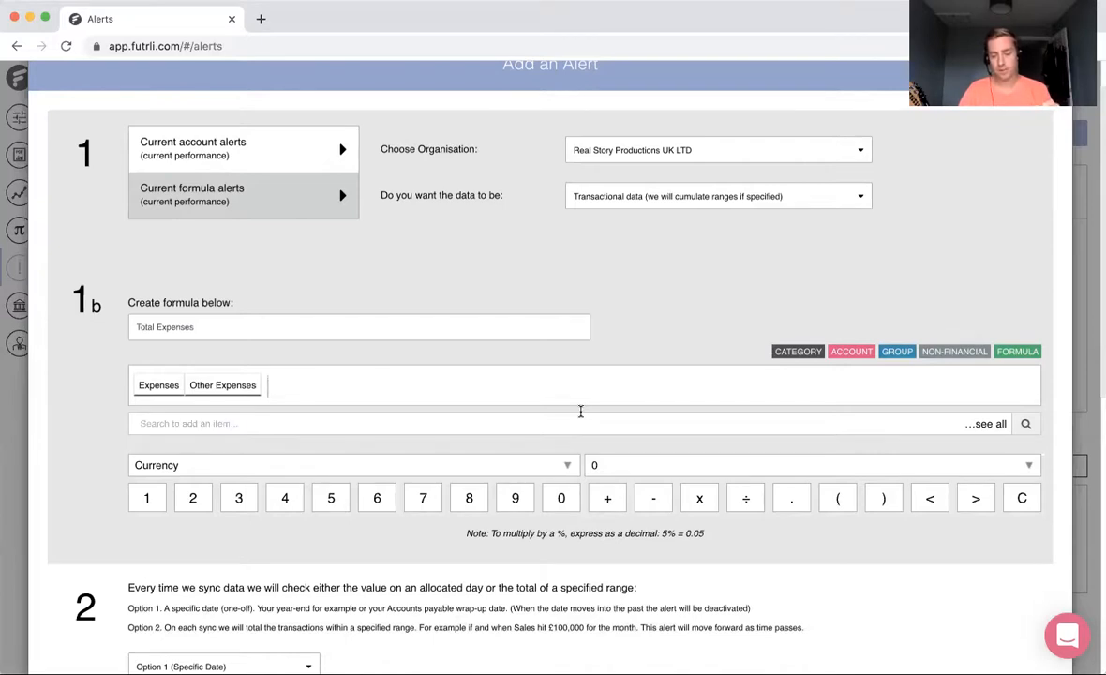
Step: Insert a plus sign between Expenses and Other Expenses, and look through the formula's format and rounding choices
key("Left")
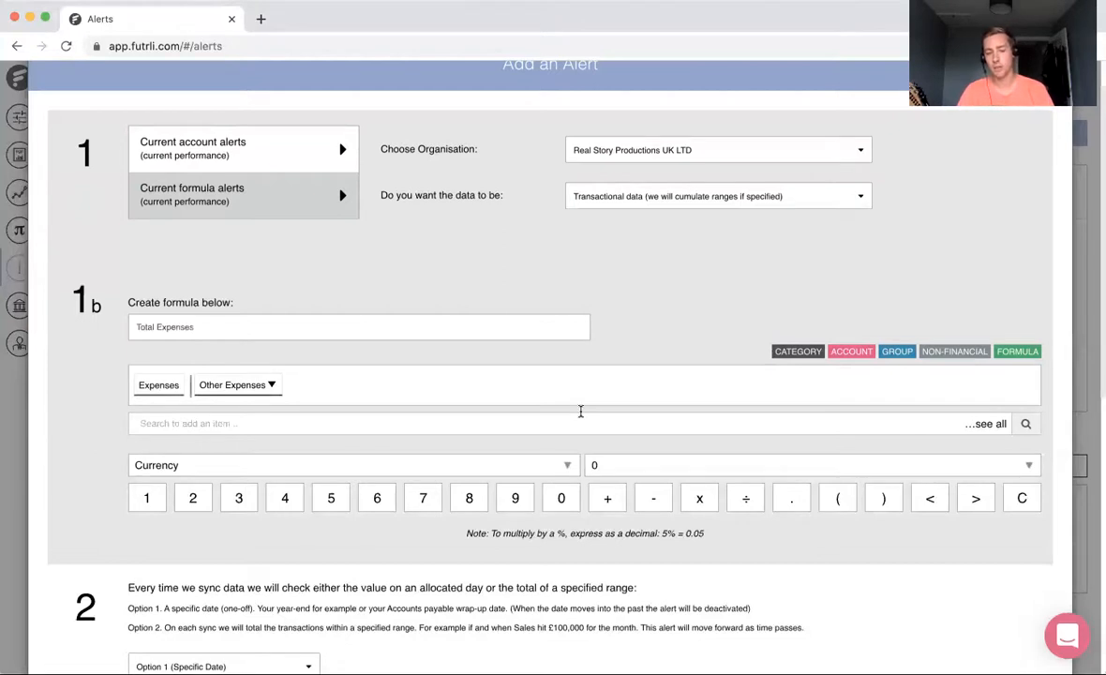
type("+")
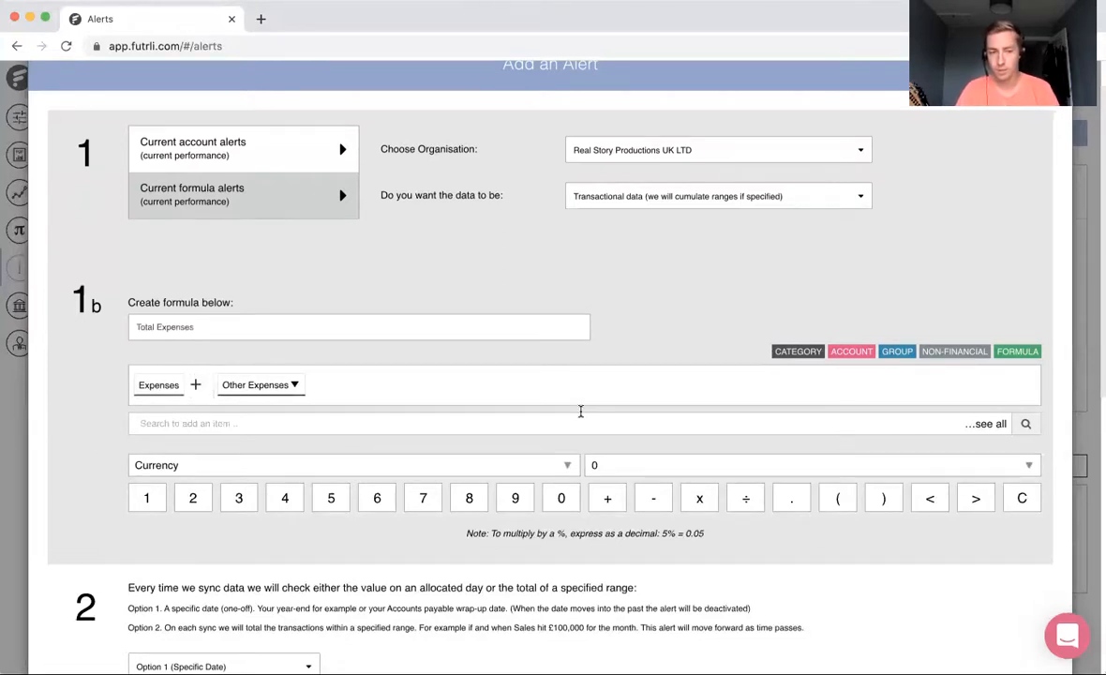
key("Right")
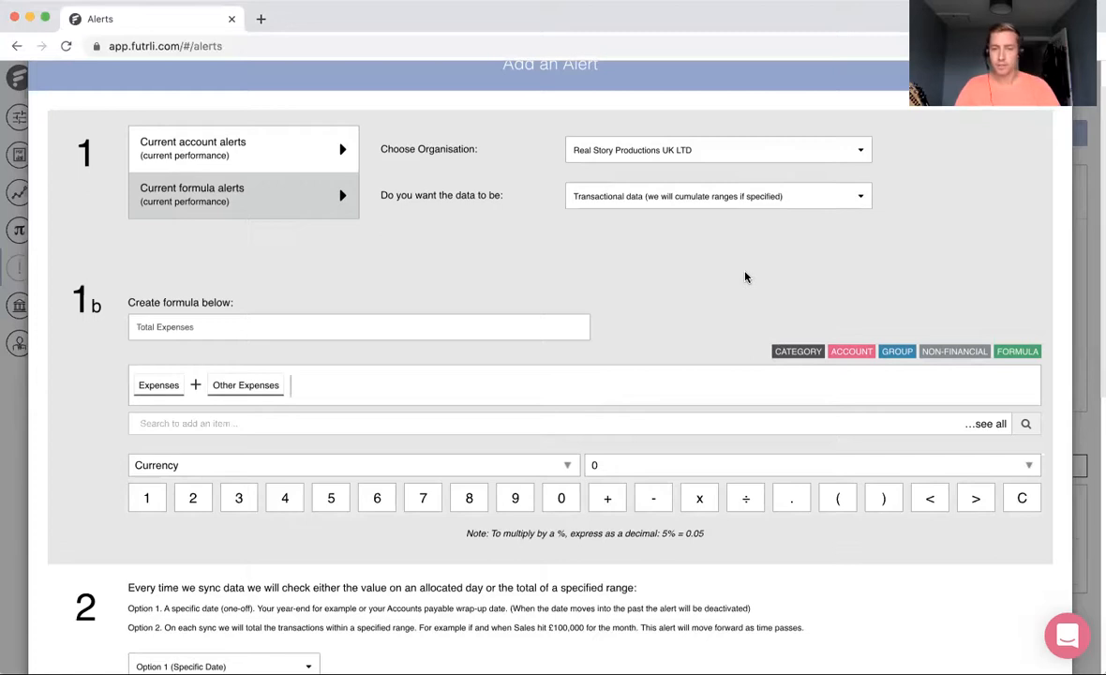
left_click(462, 464)
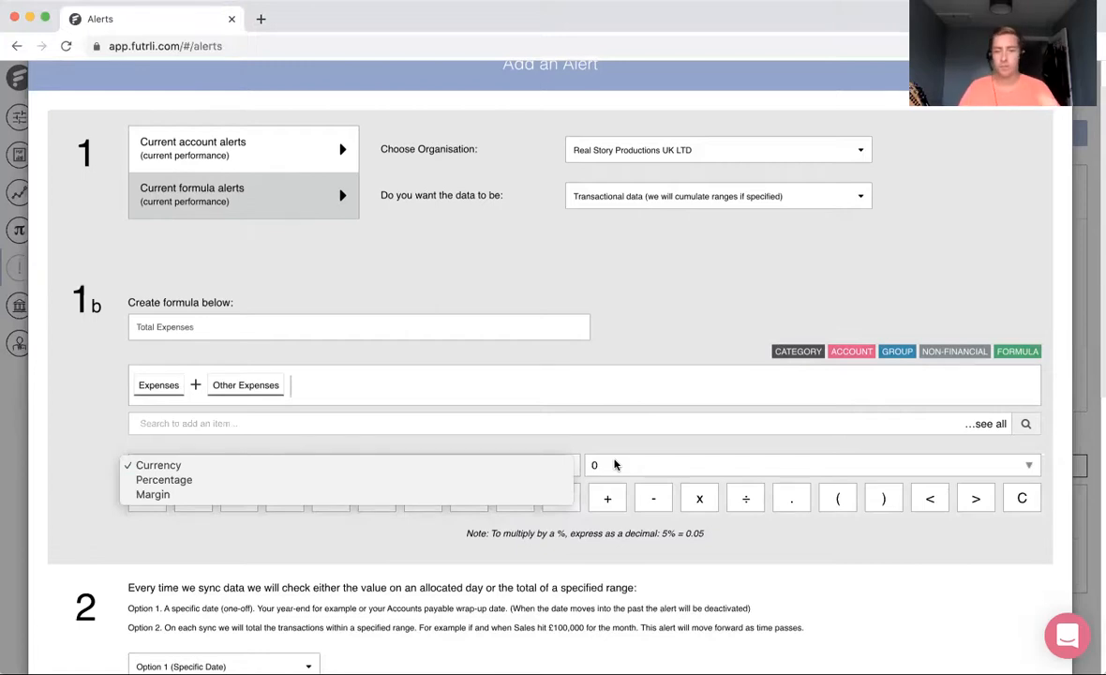
left_click(729, 511)
left_click(648, 465)
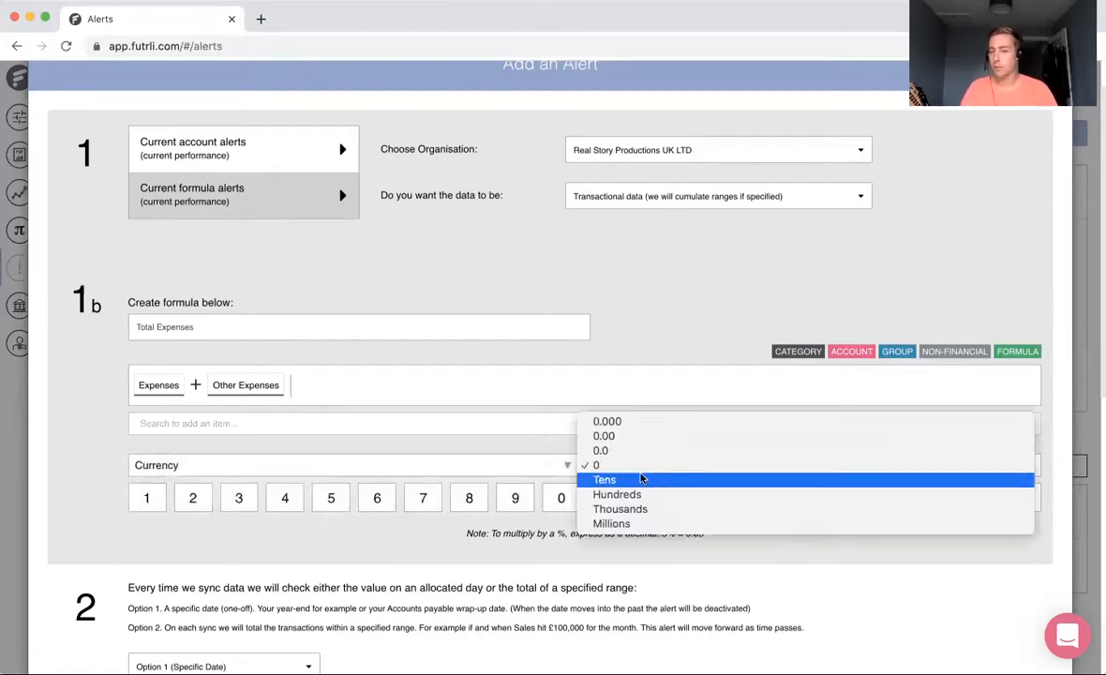
left_click(449, 563)
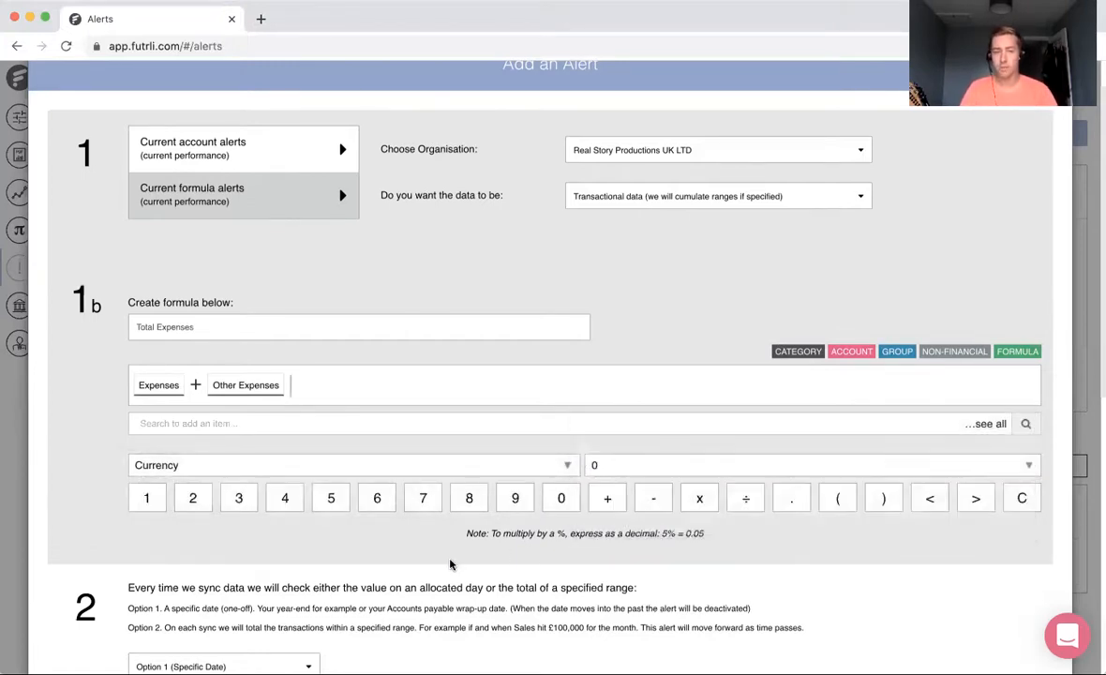
Step: Make the Total Expenses alert check Option 2 (Total in Range) and treat the condition as bad news
scroll(450, 563, "down", 3)
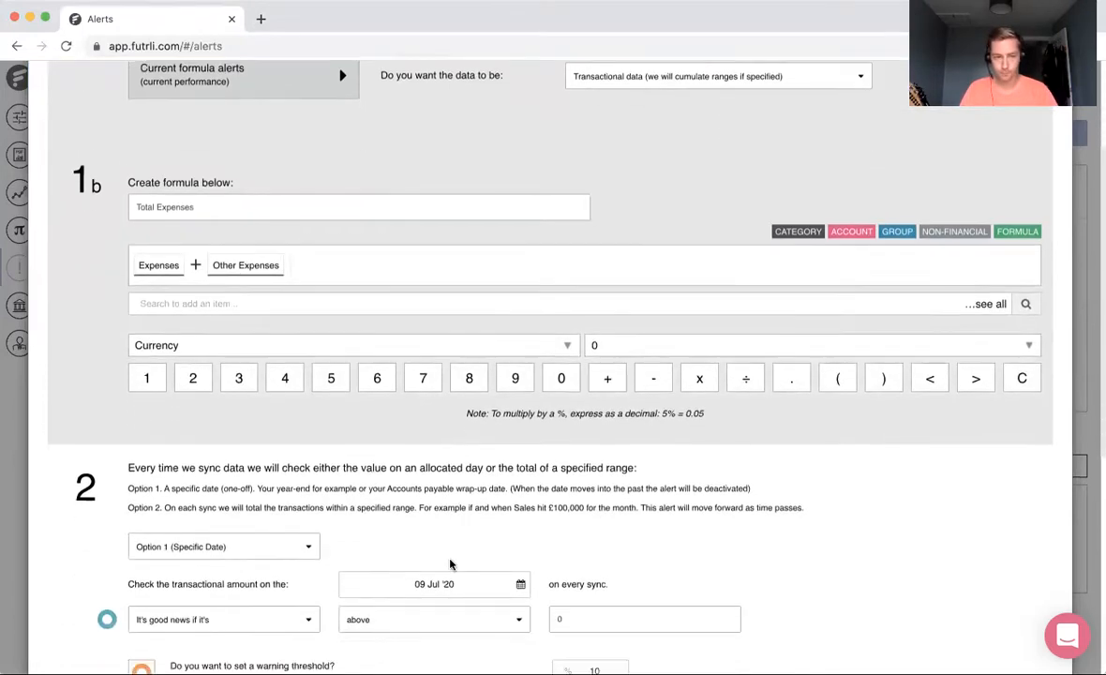
scroll(449, 563, "down", 5)
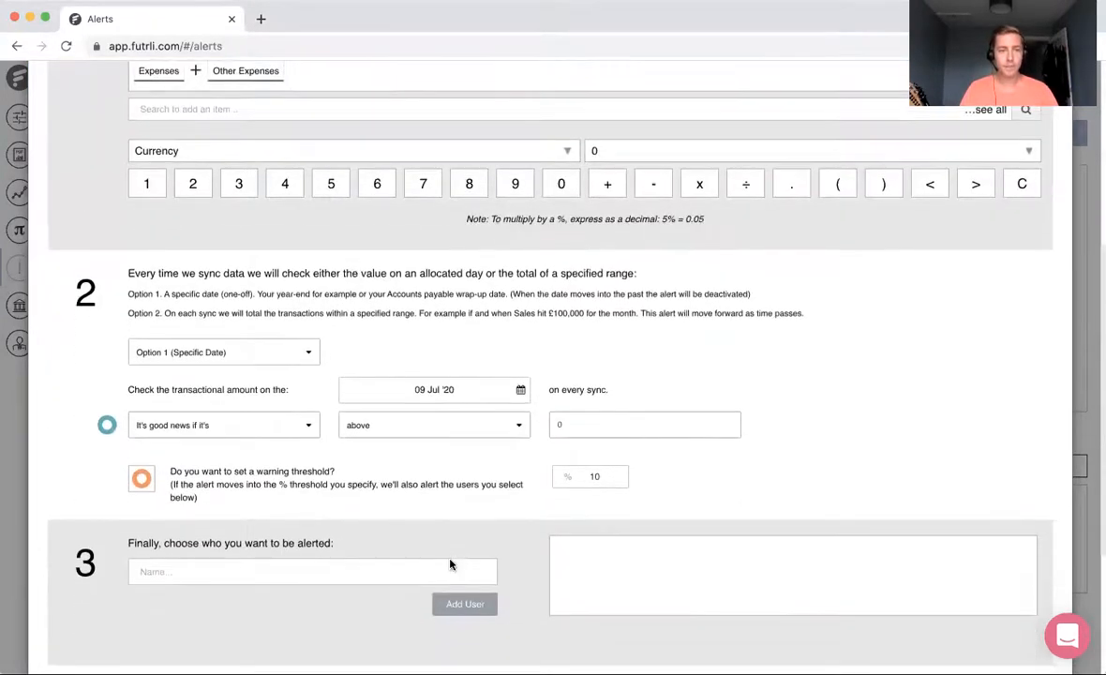
scroll(449, 563, "down", 3)
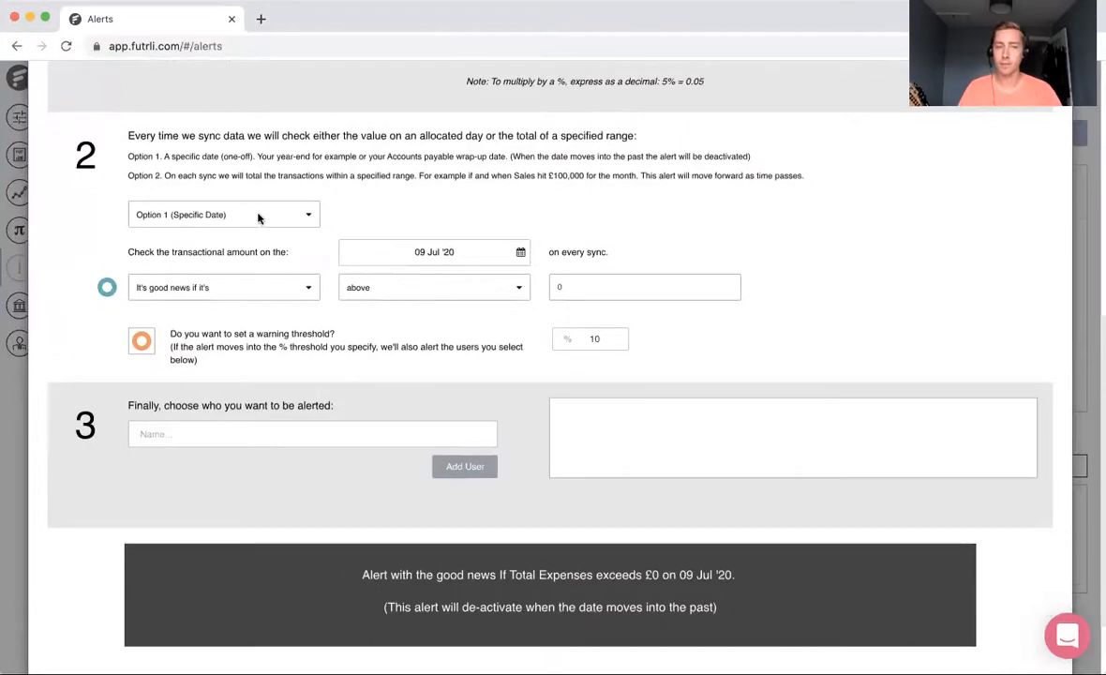
left_click(259, 216)
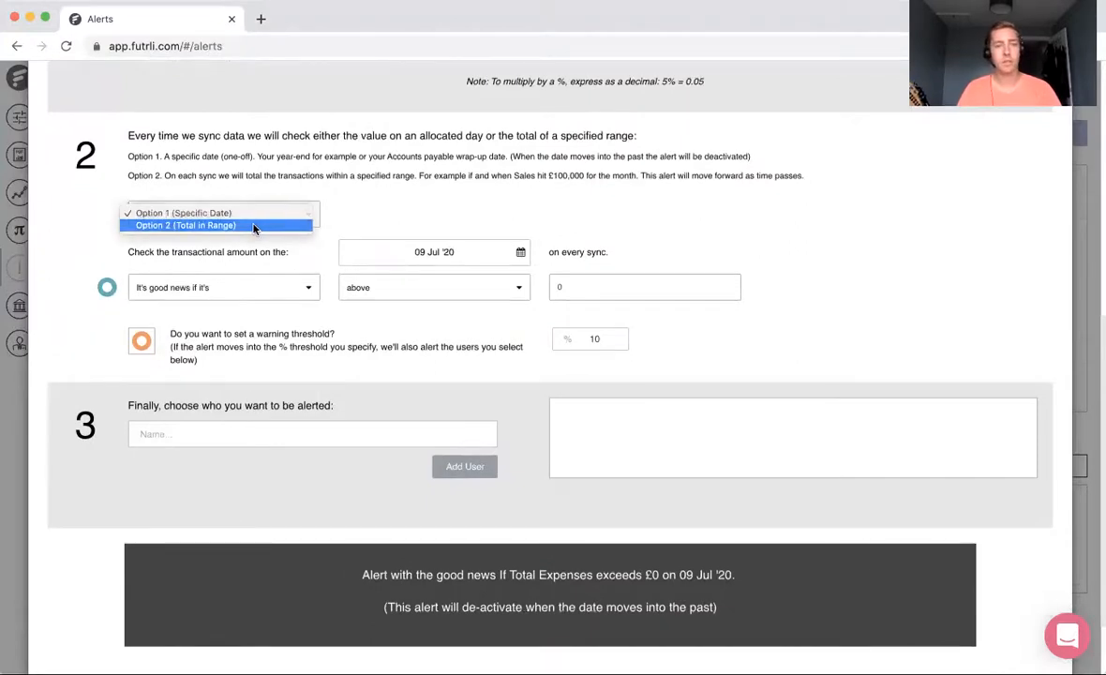
left_click(253, 226)
left_click(225, 260)
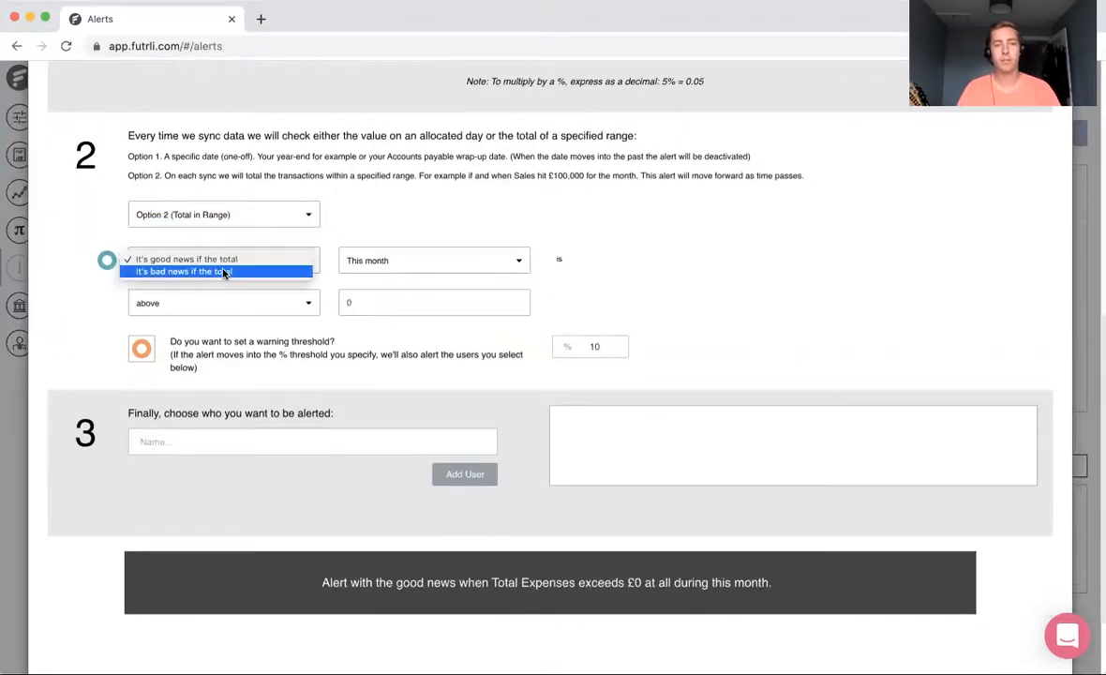
left_click(225, 271)
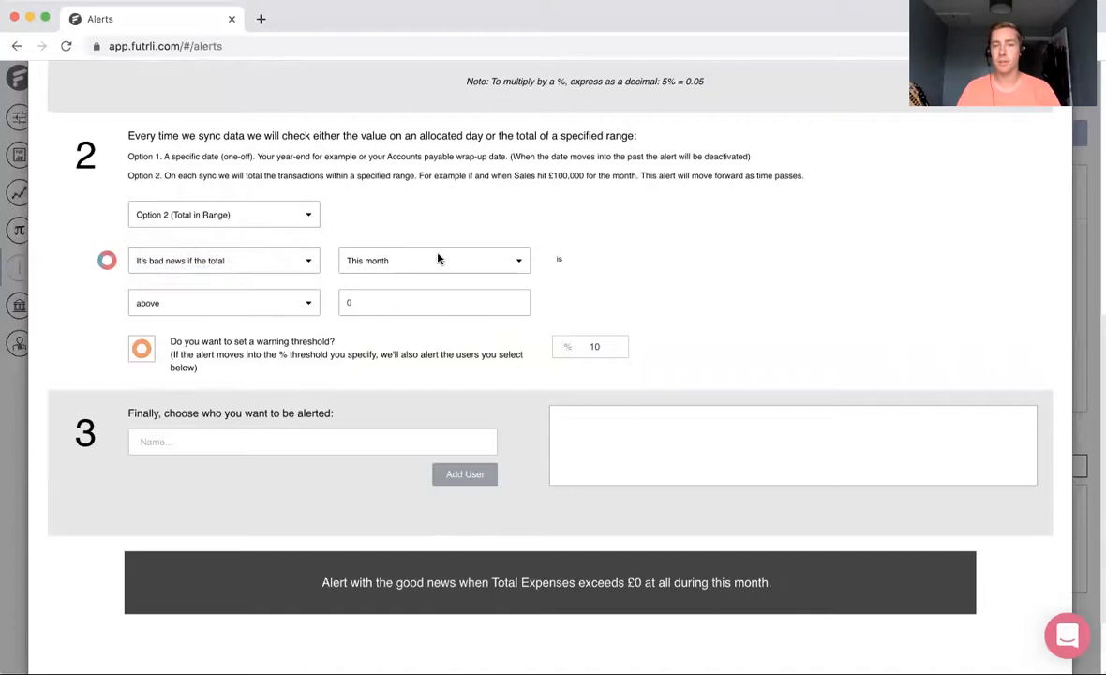
Step: Set the bad-news condition for Total Expenses to above 10000
left_click(290, 307)
left_click(303, 311)
left_click(269, 306)
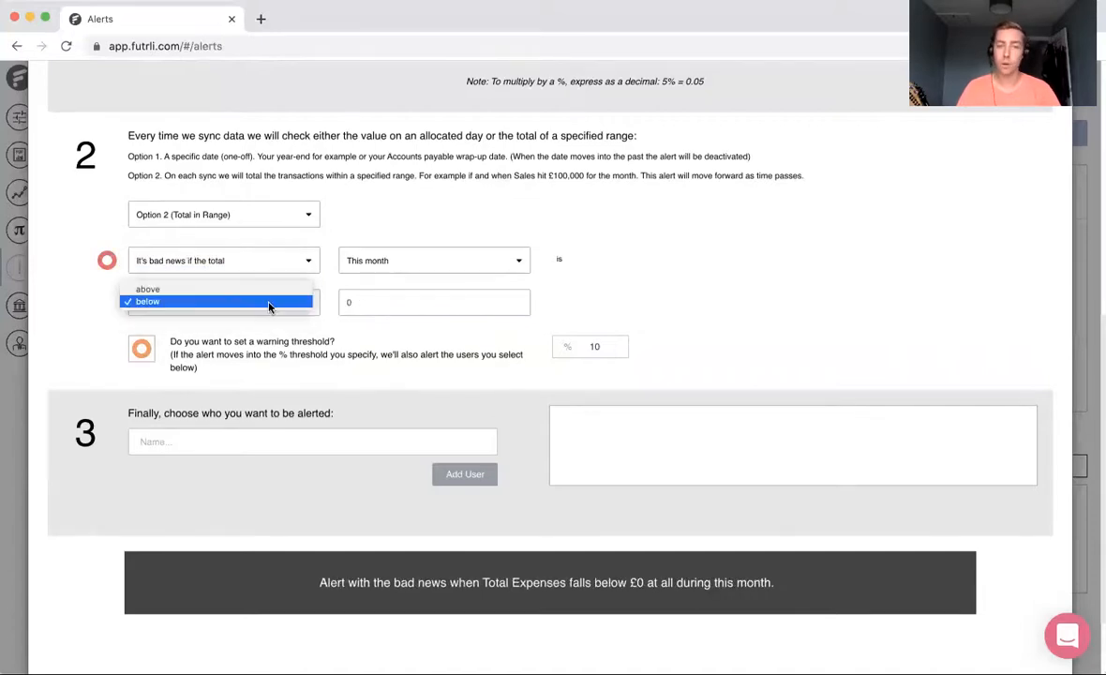
left_click(267, 288)
left_click_drag(379, 309, 337, 314)
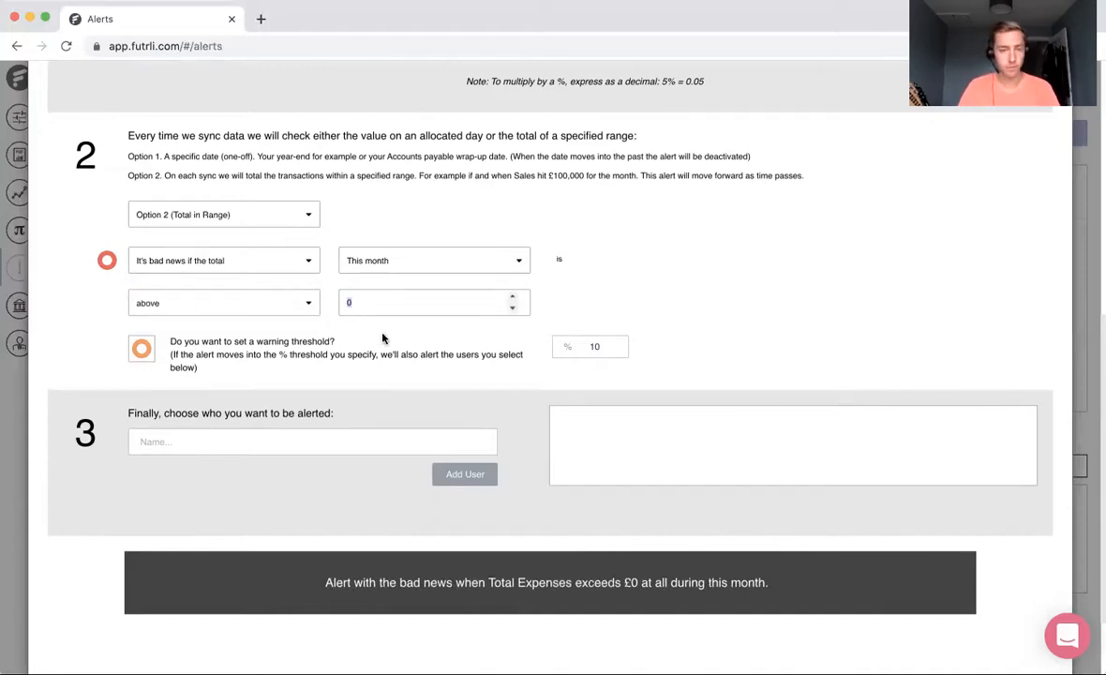
type("10000")
left_click(755, 348)
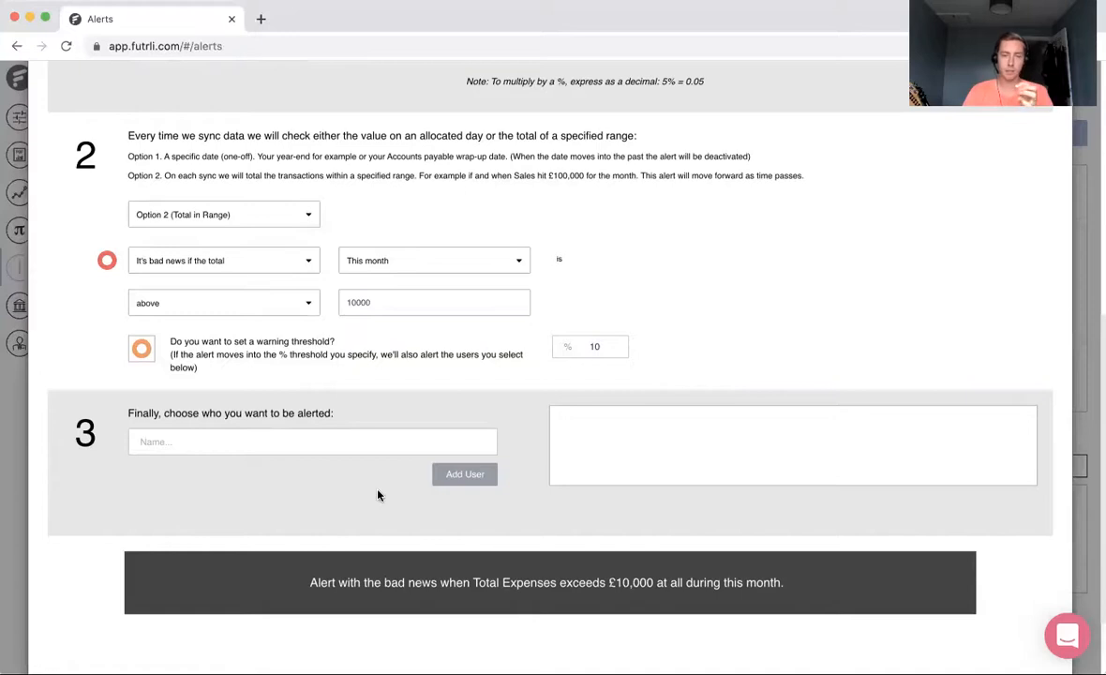
Step: Add the suggested user as recipient of the Total Expenses alert
left_click(200, 441)
left_click(217, 462)
left_click(454, 473)
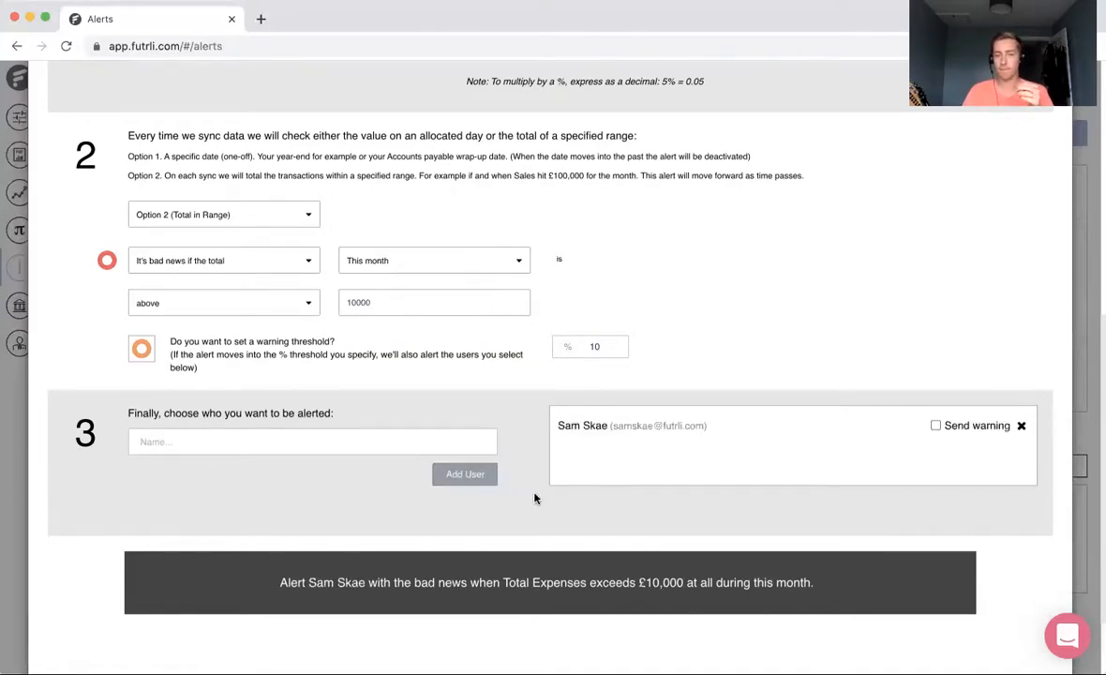
Step: Have the recipient also receive warnings for the Total Expenses alert, and save the alert
left_click(935, 425)
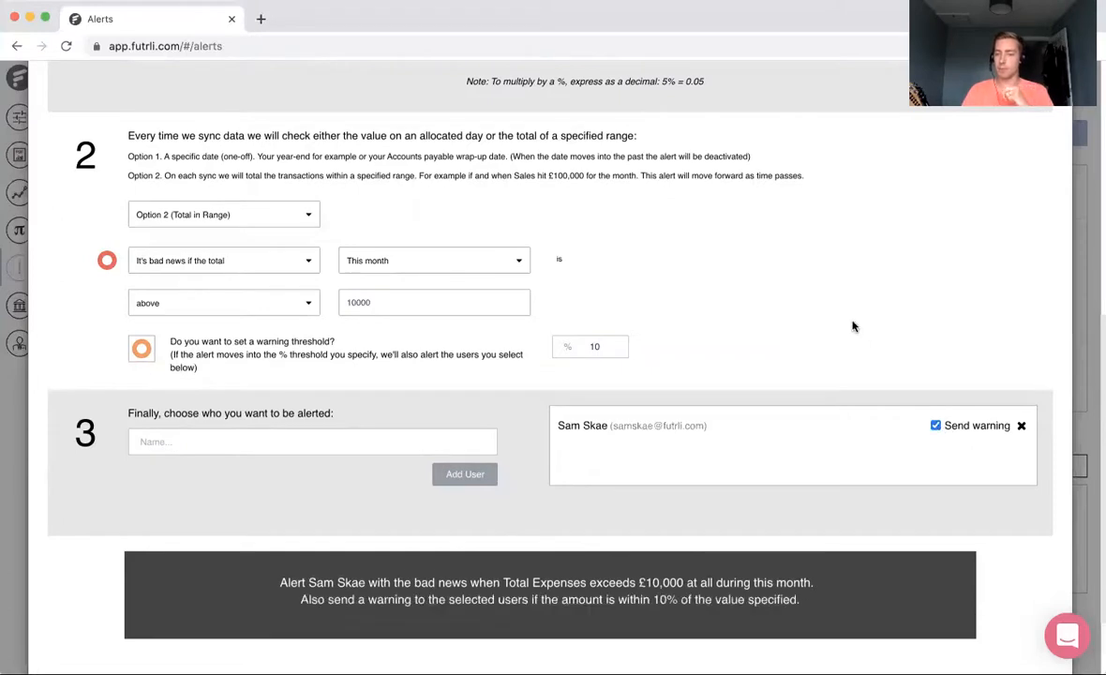
scroll(852, 326, "down", 1)
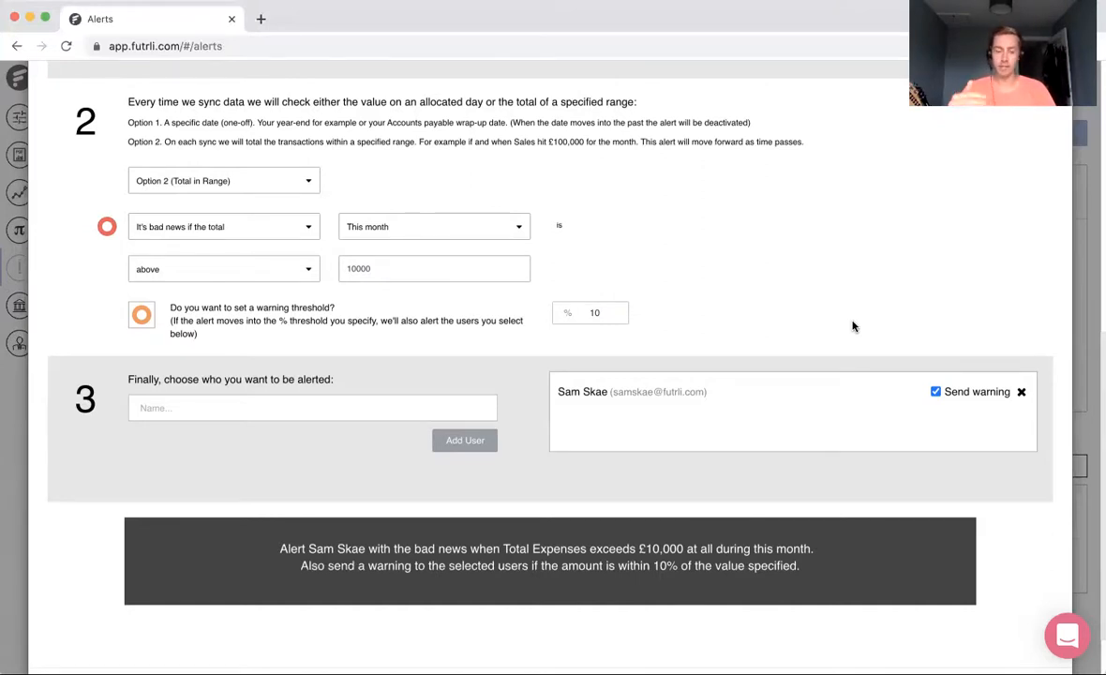
scroll(899, 448, "down", 2)
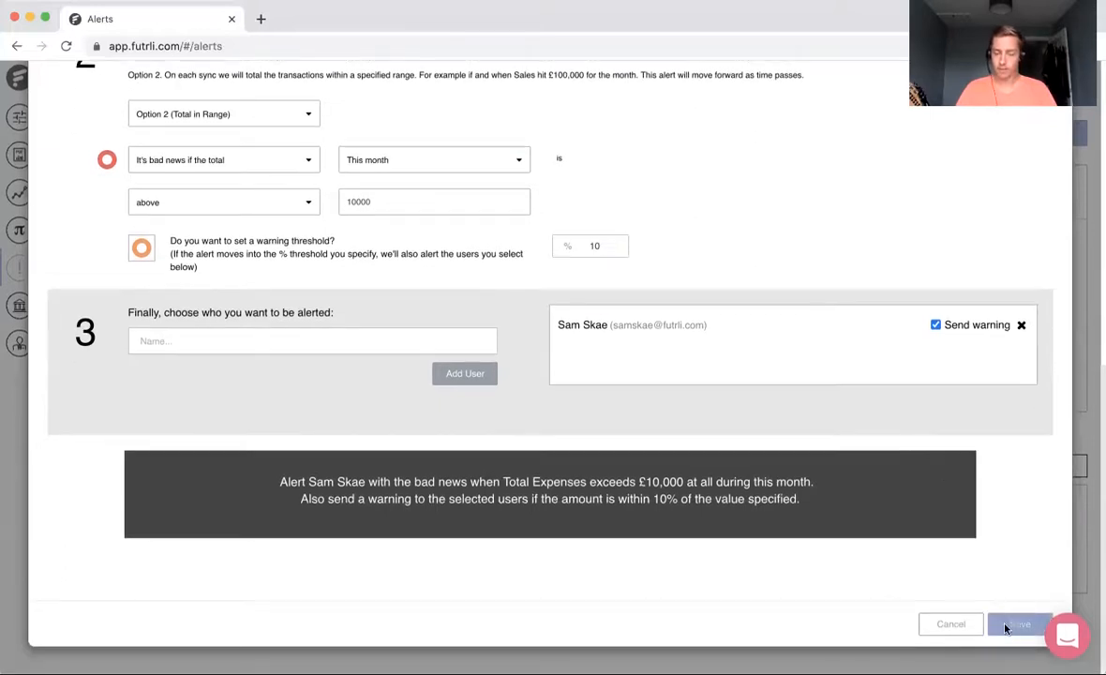
left_click(1017, 623)
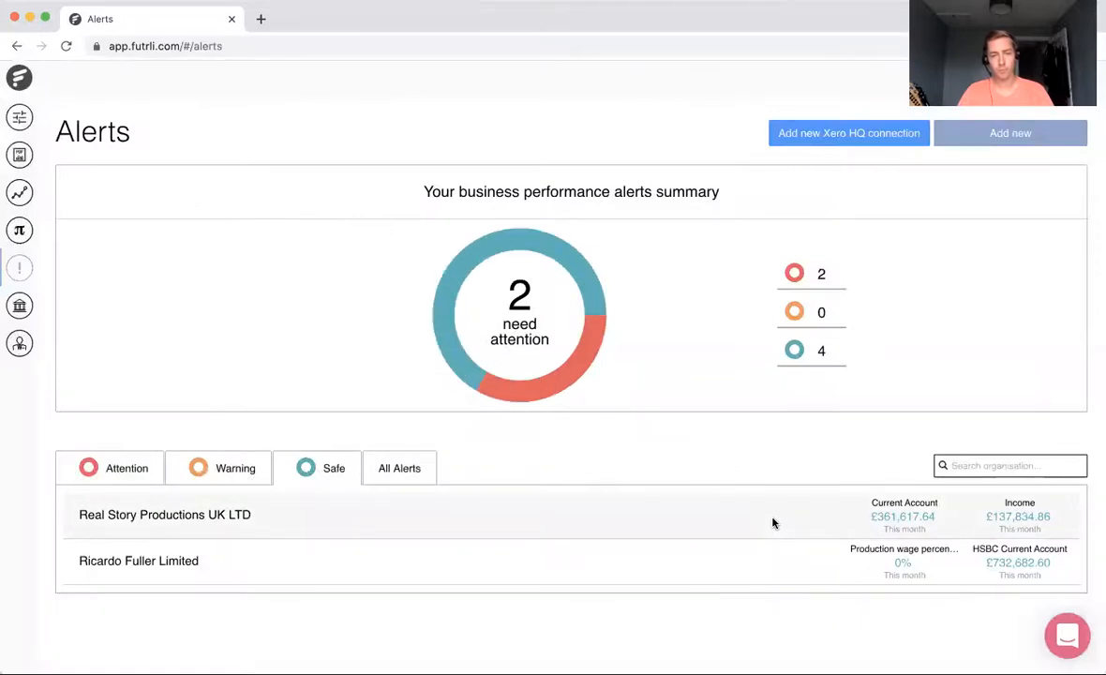
Step: Review the organisations' alerts by status: Attention, Warning, Safe and all alerts together
left_click(147, 471)
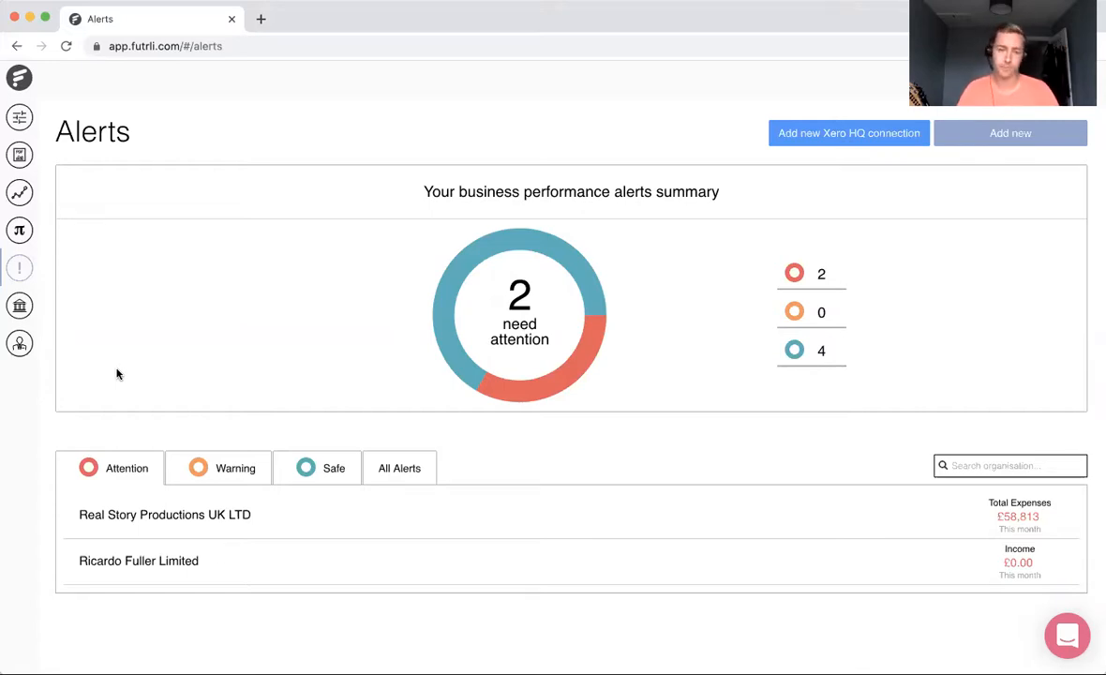
left_click(208, 462)
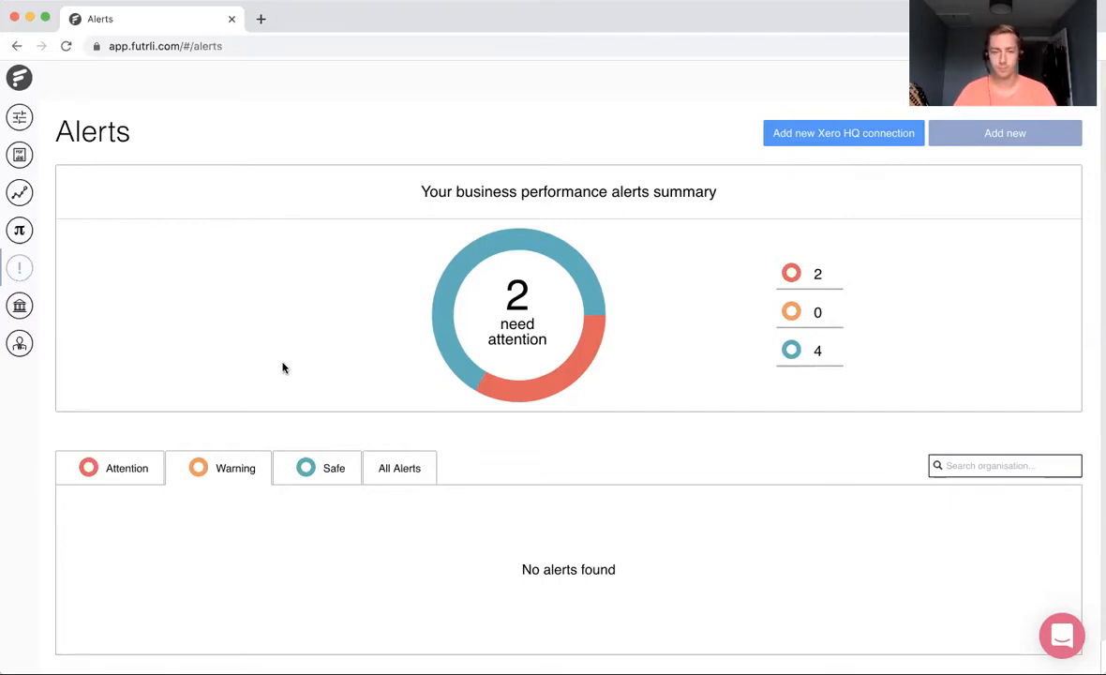
left_click(326, 468)
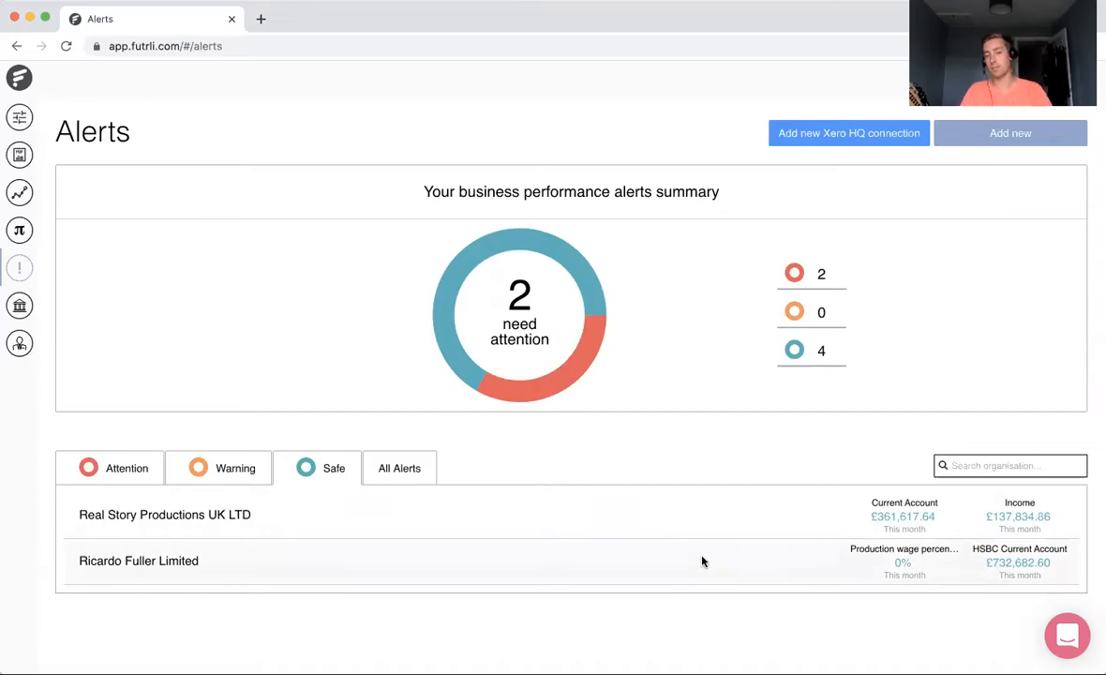
left_click(412, 467)
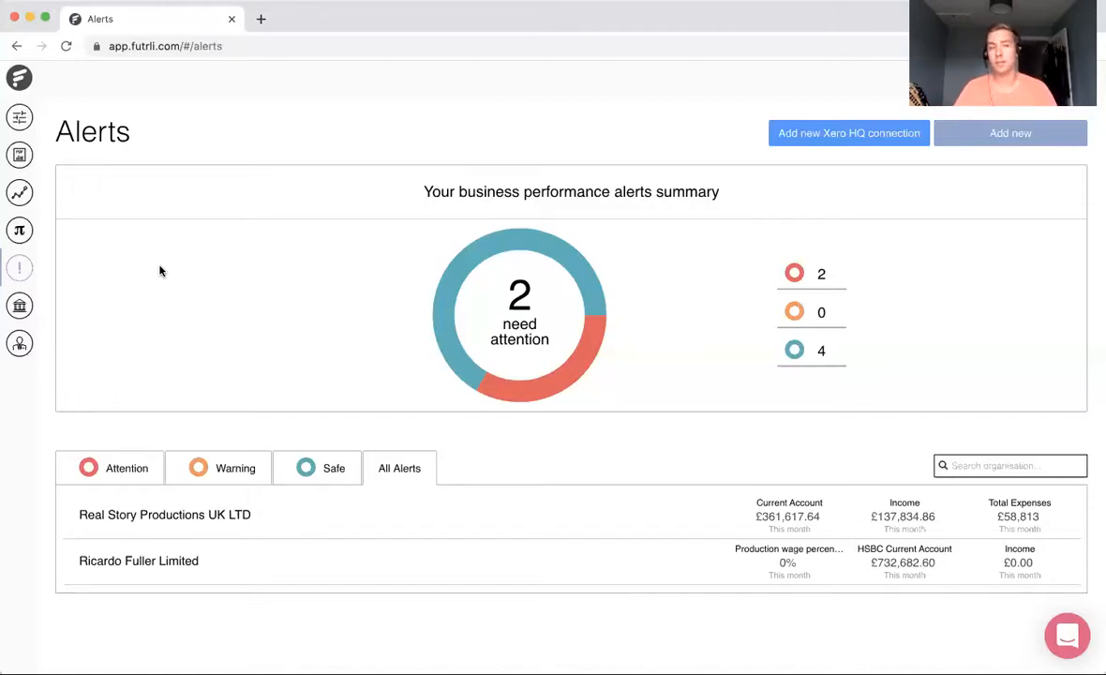
Step: Go to the boards and open the Discovery Session board from the Implementation folder
left_click(17, 120)
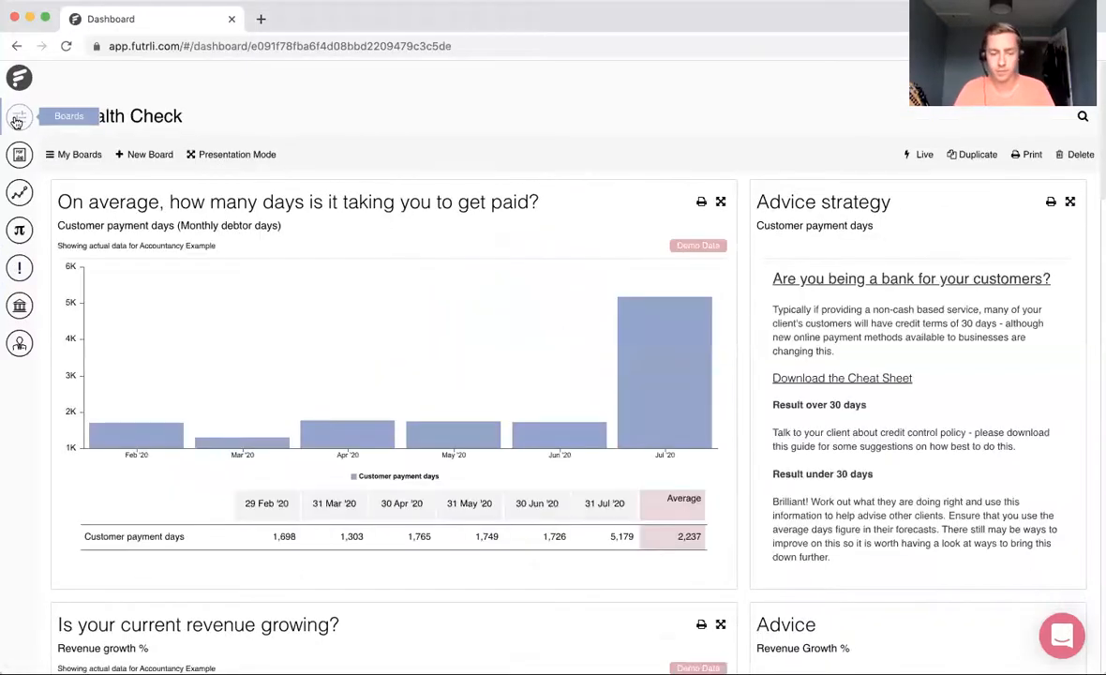
left_click(69, 157)
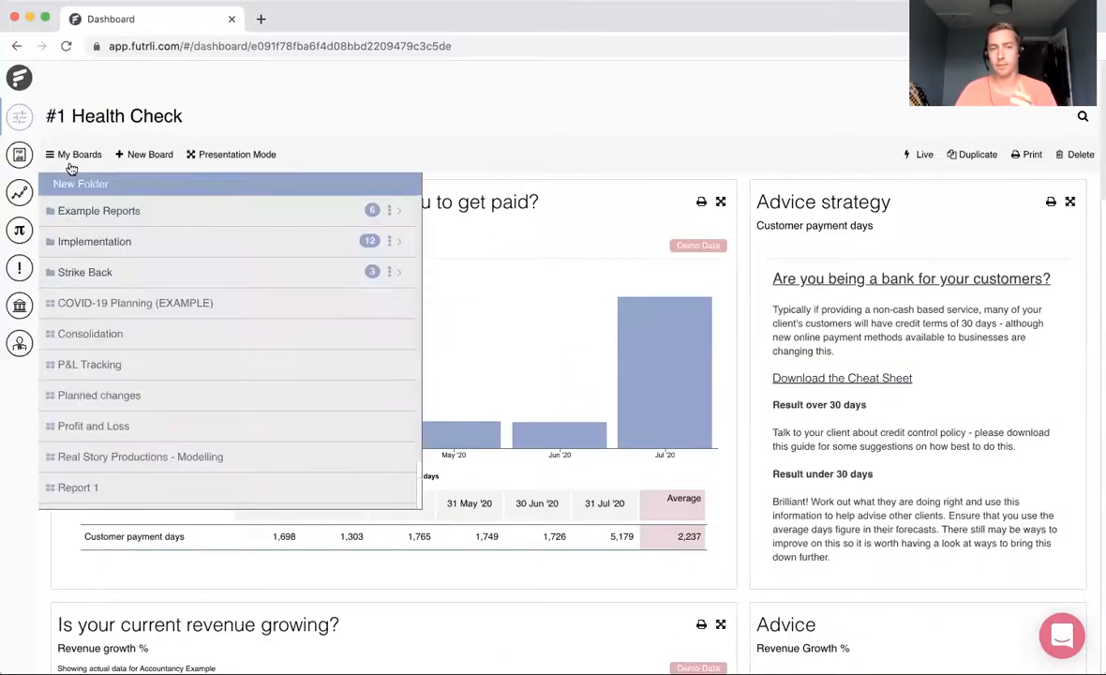
left_click(110, 242)
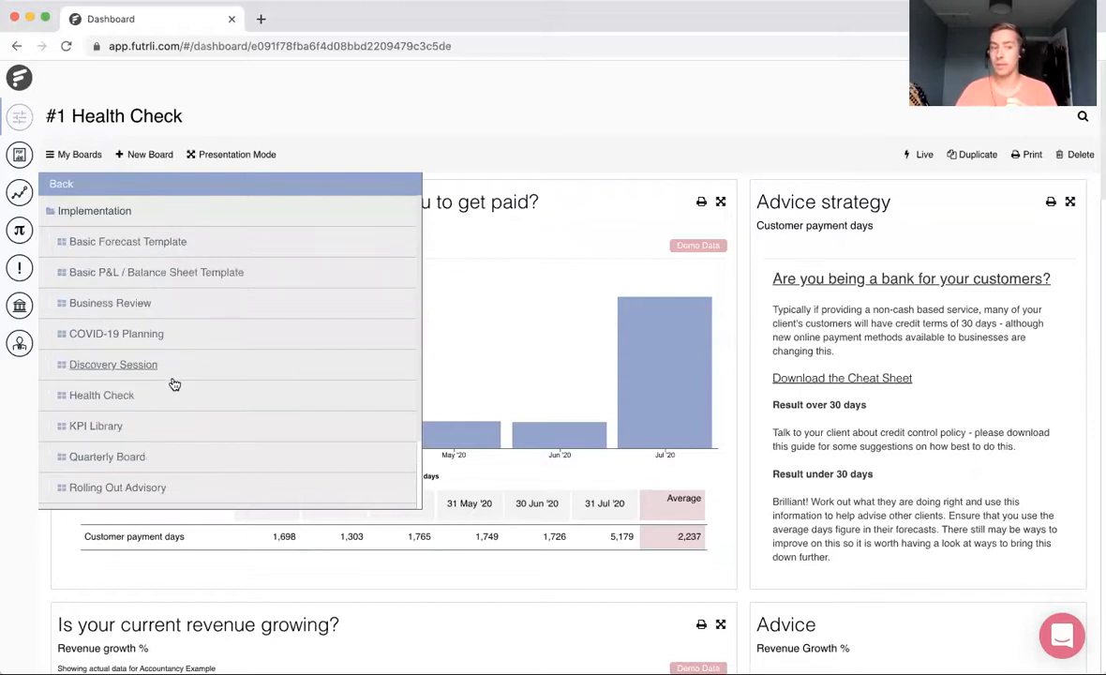
scroll(175, 384, "down", 1)
scroll(175, 384, "up", 1)
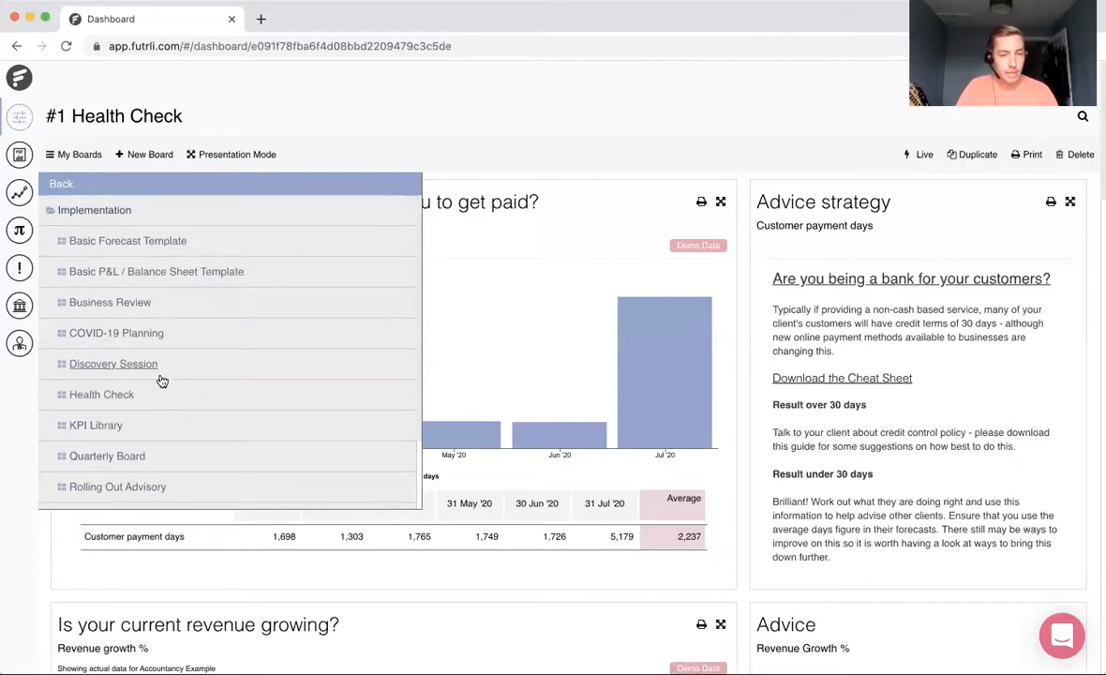
scroll(162, 381, "down", 1)
left_click(153, 330)
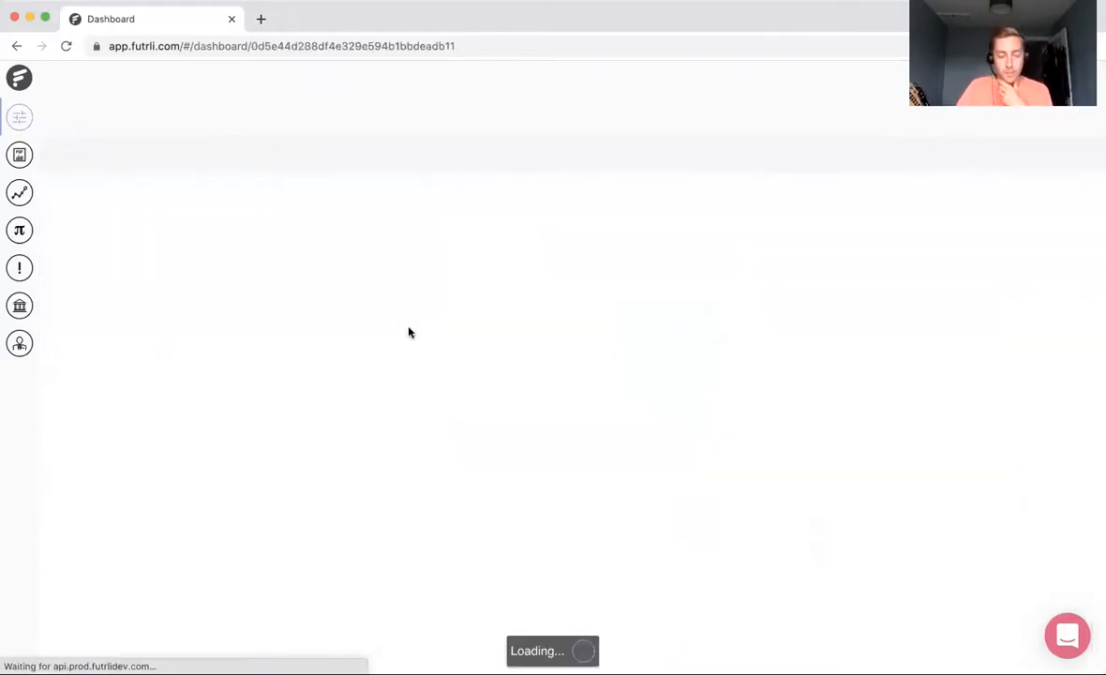
Step: Check the support chat's help options and close it, and look over the board's instructions, client questions and next steps cards
left_click(1063, 641)
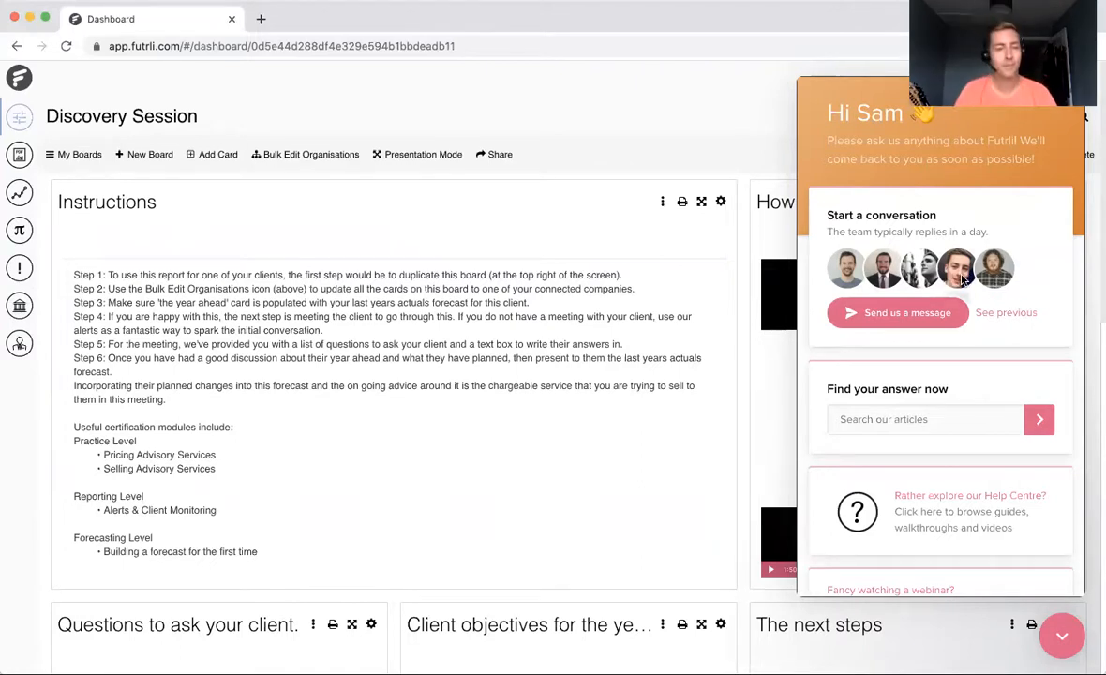
left_click(1064, 641)
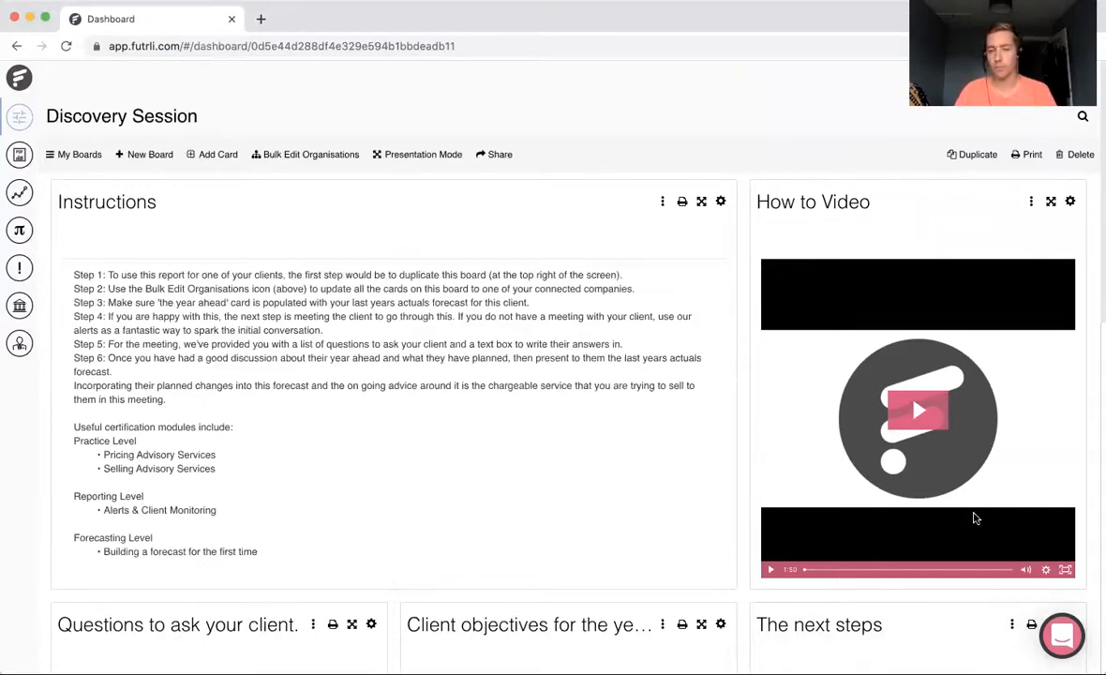
scroll(658, 489, "down", 3)
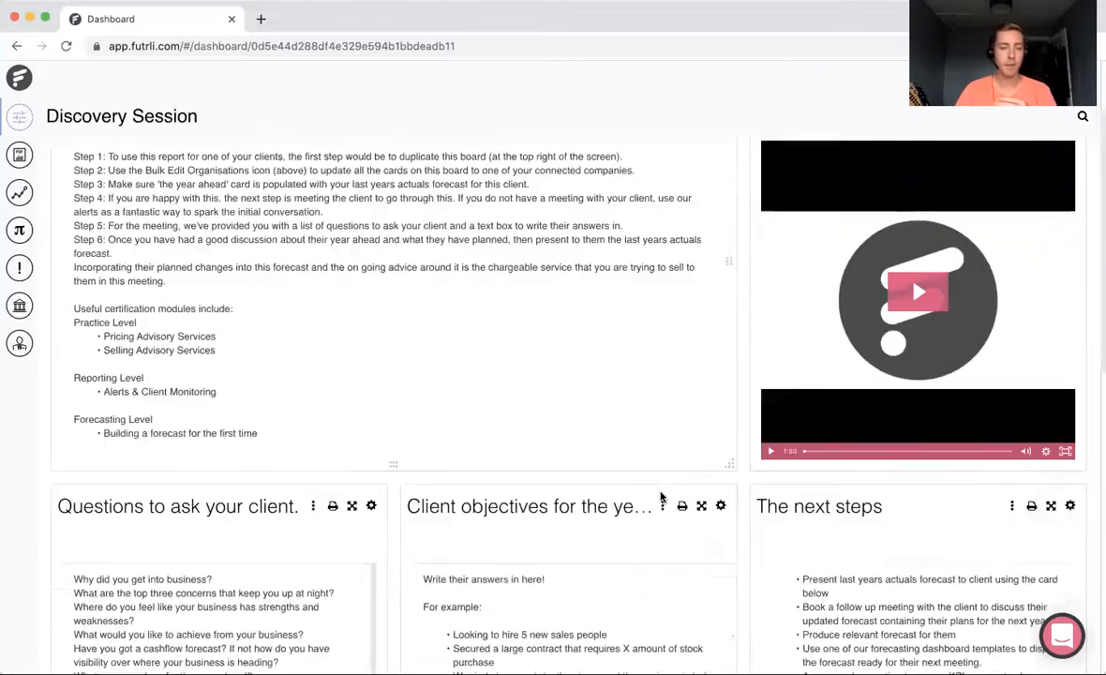
scroll(661, 496, "down", 6)
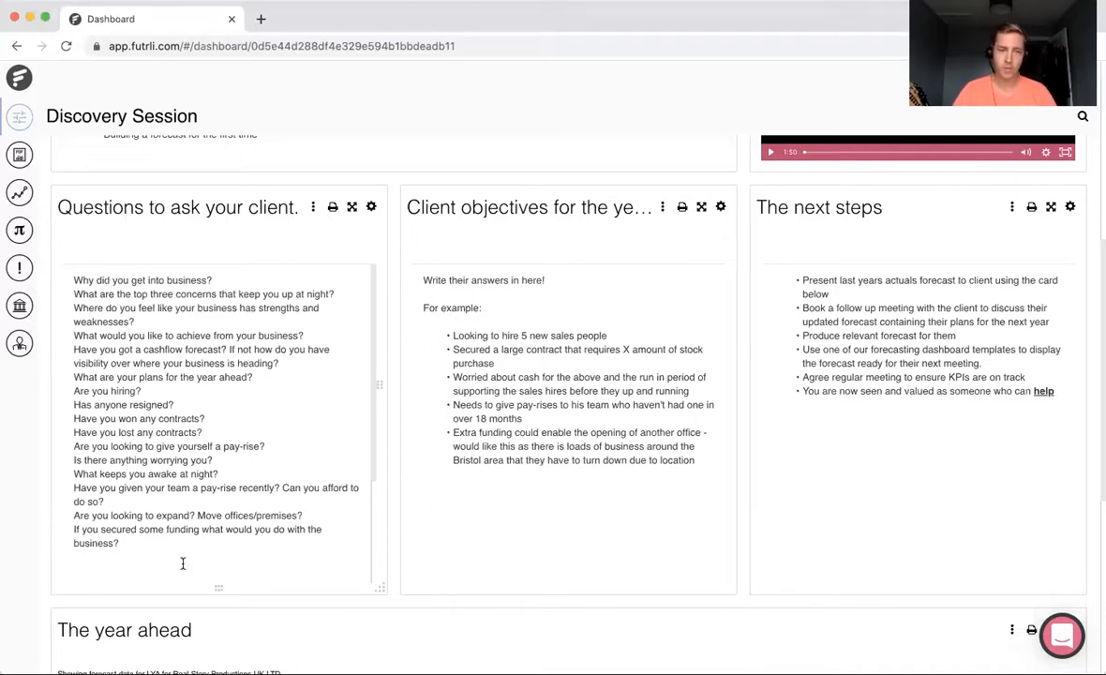
Step: Try out editing the text of the "Questions to ask your client." card, and finish editing
left_click(371, 206)
left_click(281, 472)
type("d")
key("BackSpace")
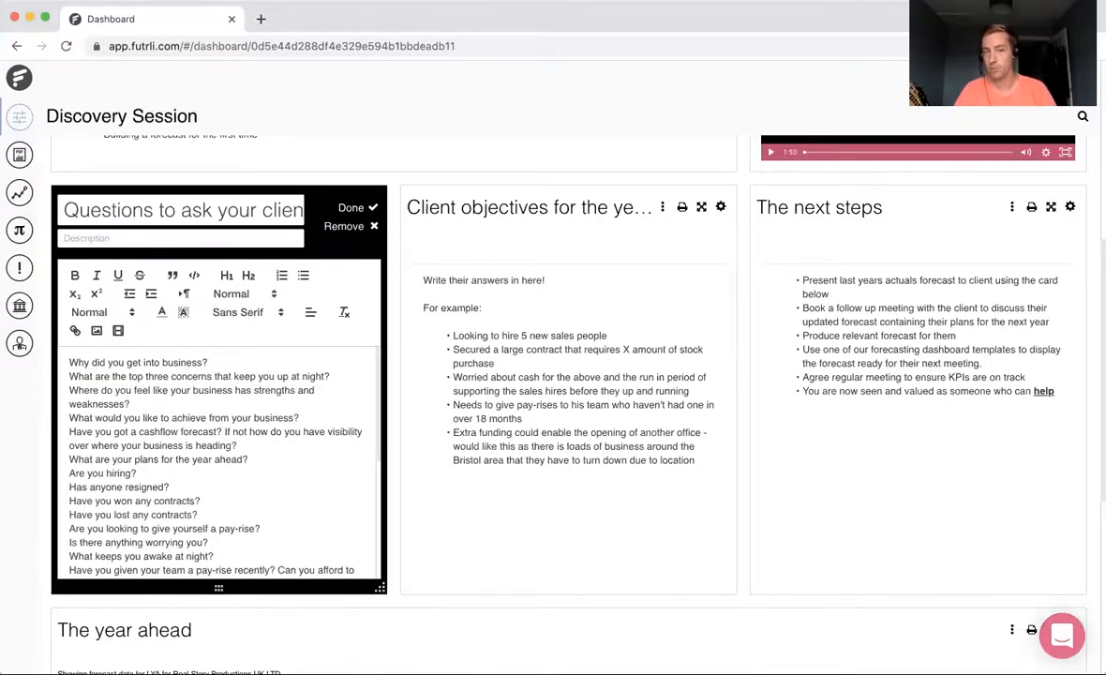
left_click(352, 209)
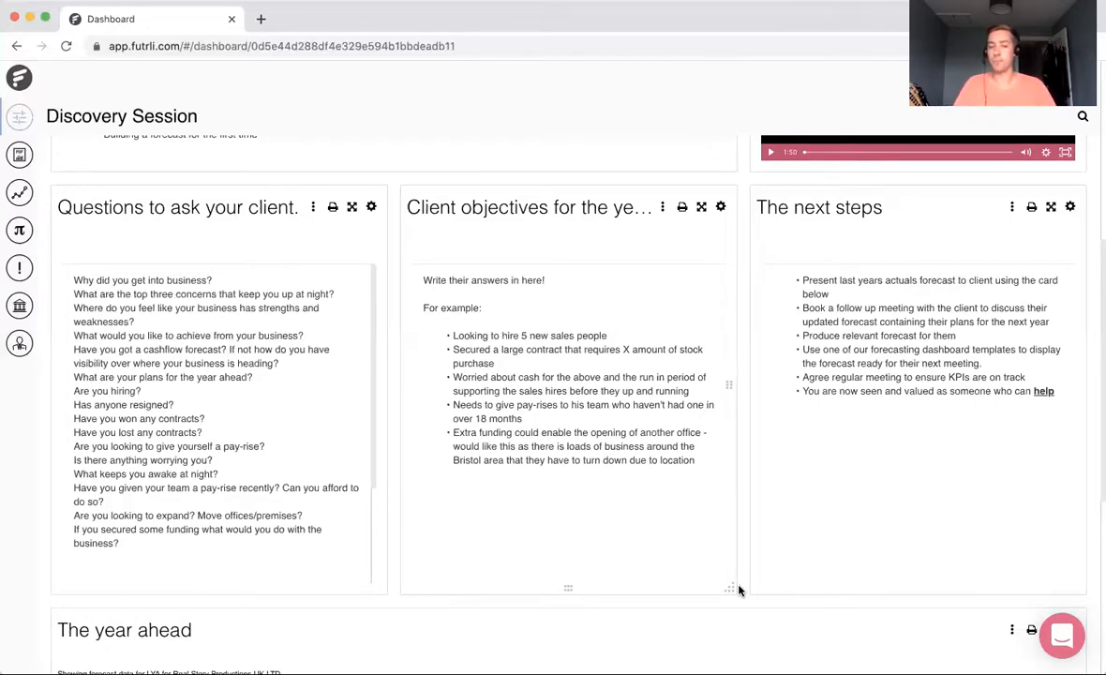
Step: Examine the forecast chart and table in The year ahead card
scroll(738, 590, "down", 5)
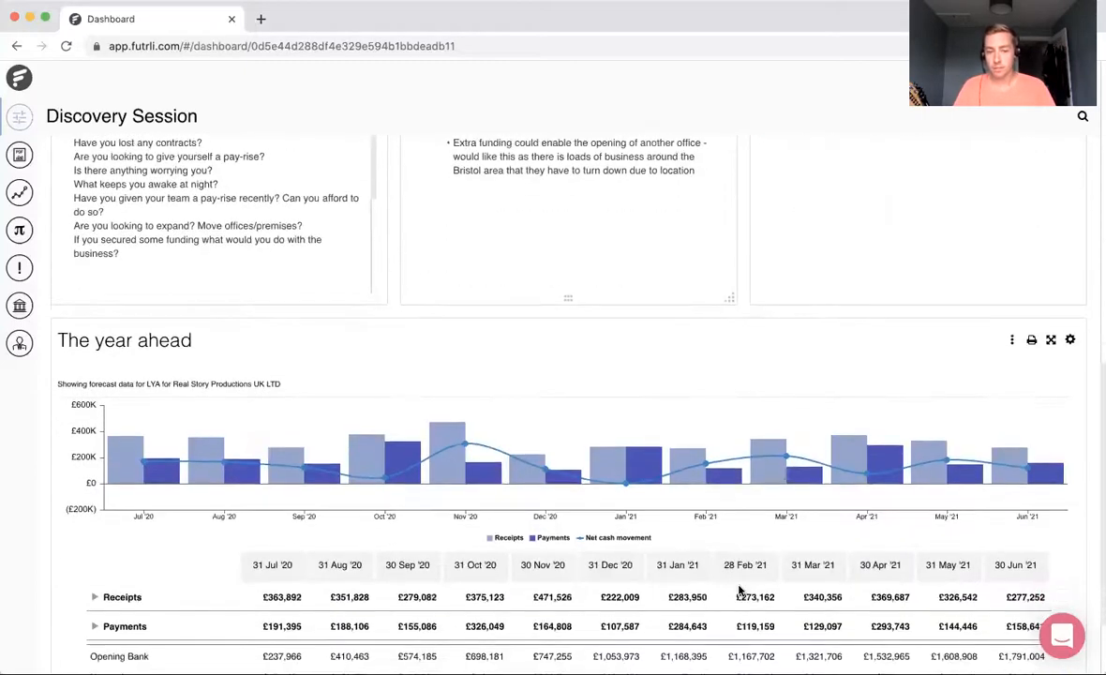